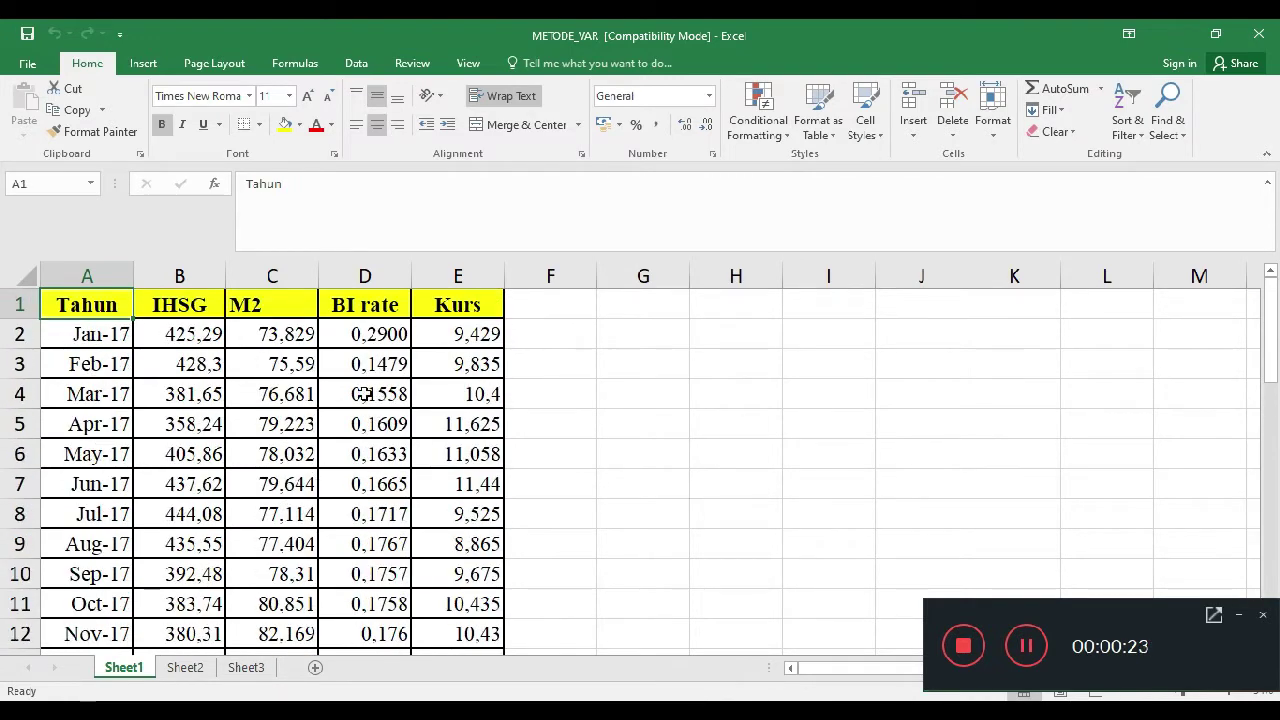
left_click(365, 394)
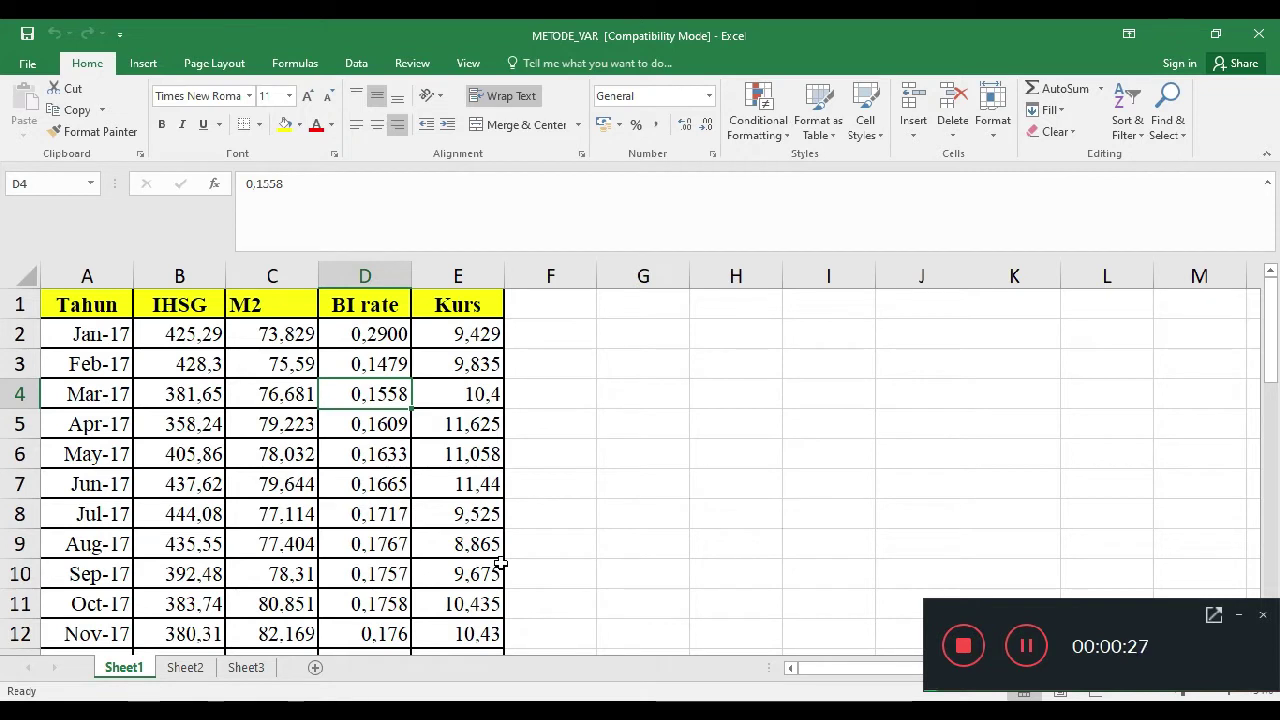
left_click(1026, 646)
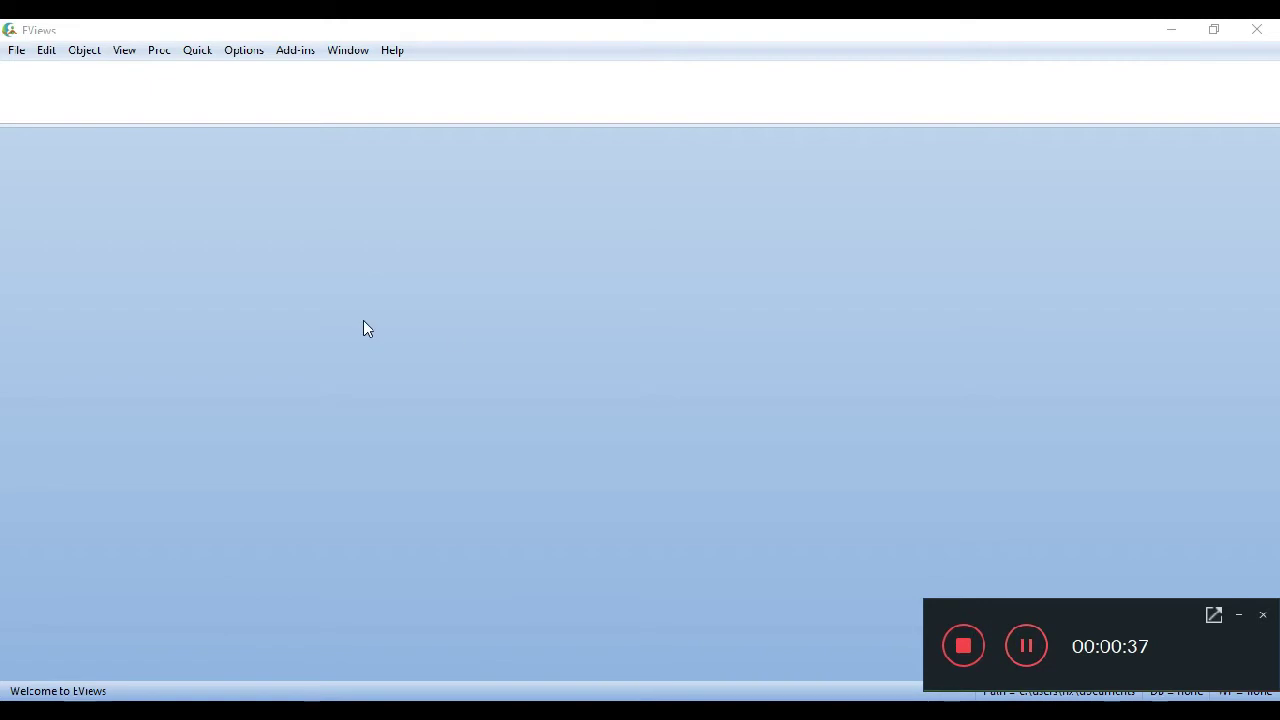
Switch to EViews and open the METODE_VAR Excel file as a foreign-data workfile, importing the predefined Sheet1 range
left_click(15, 55)
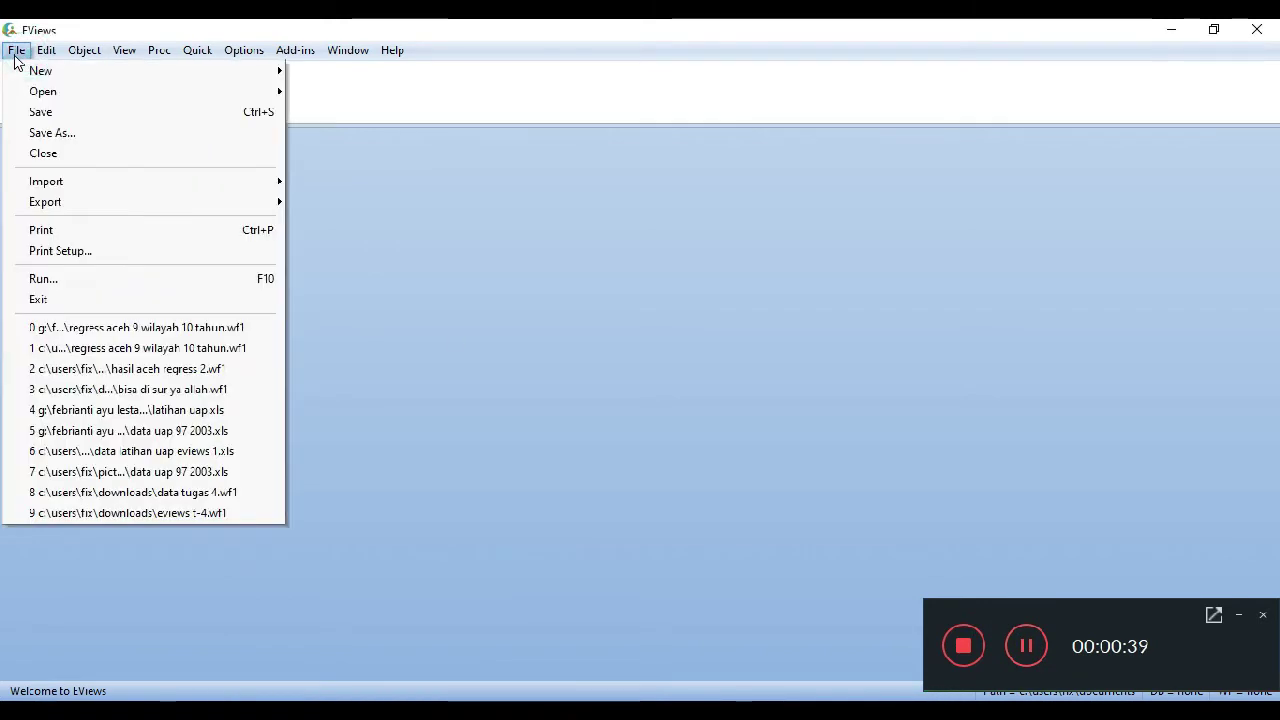
mouse_move(55, 92)
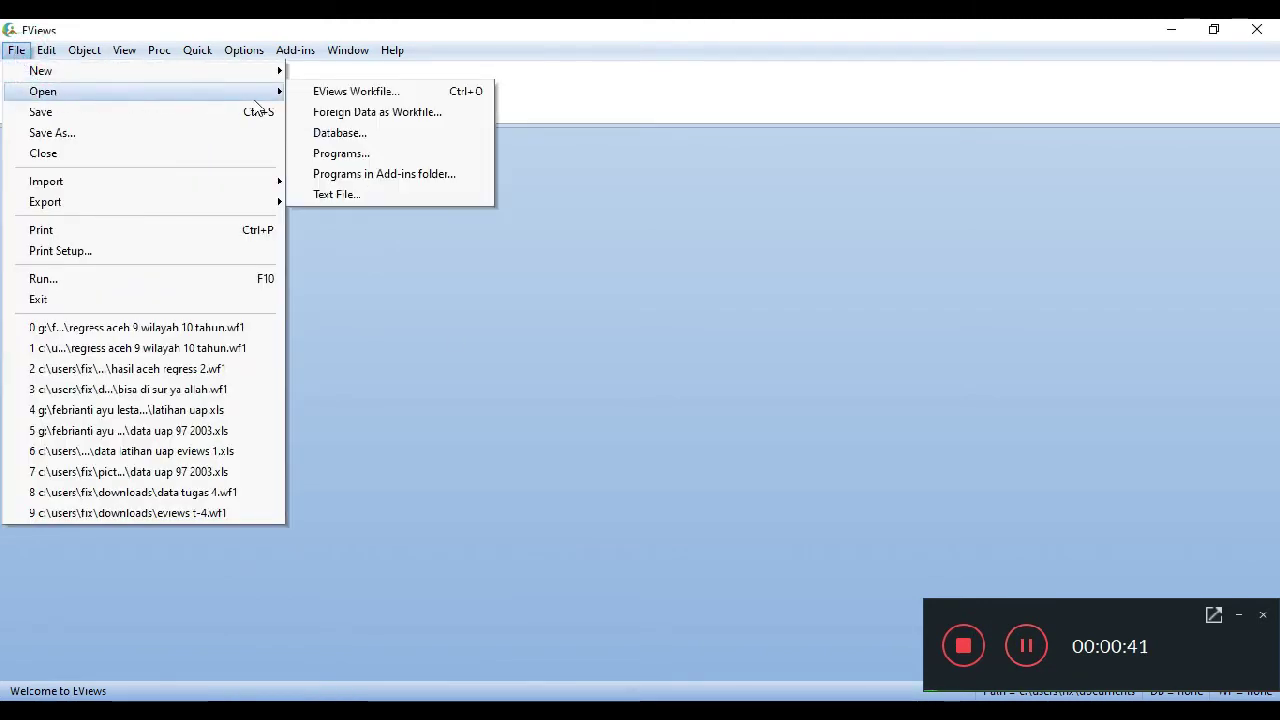
left_click(373, 116)
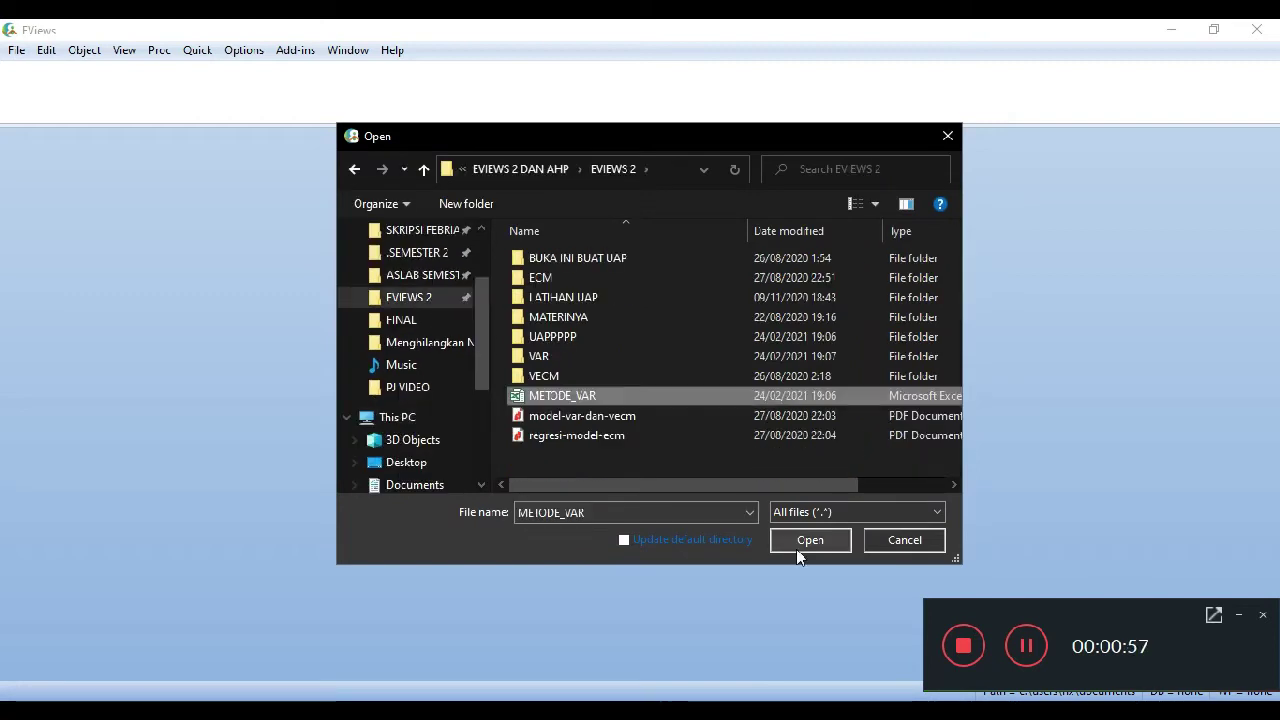
left_click(807, 539)
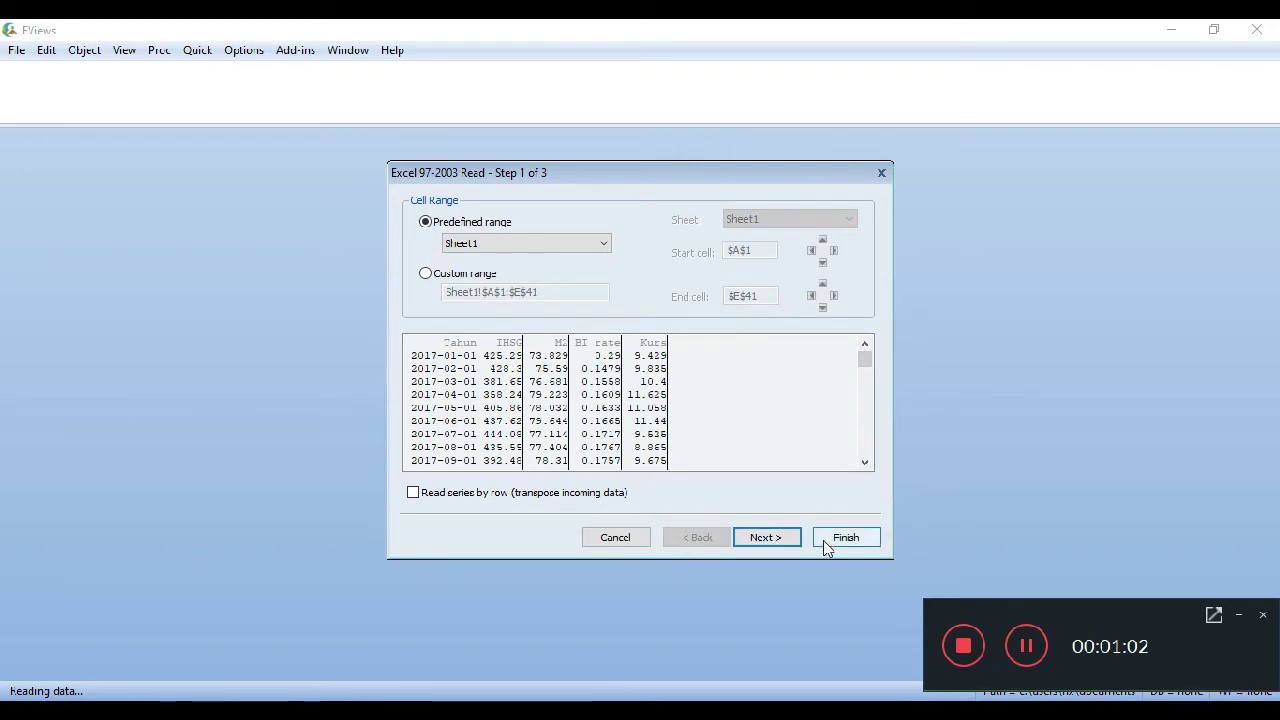
left_click_drag(865, 357, 874, 313)
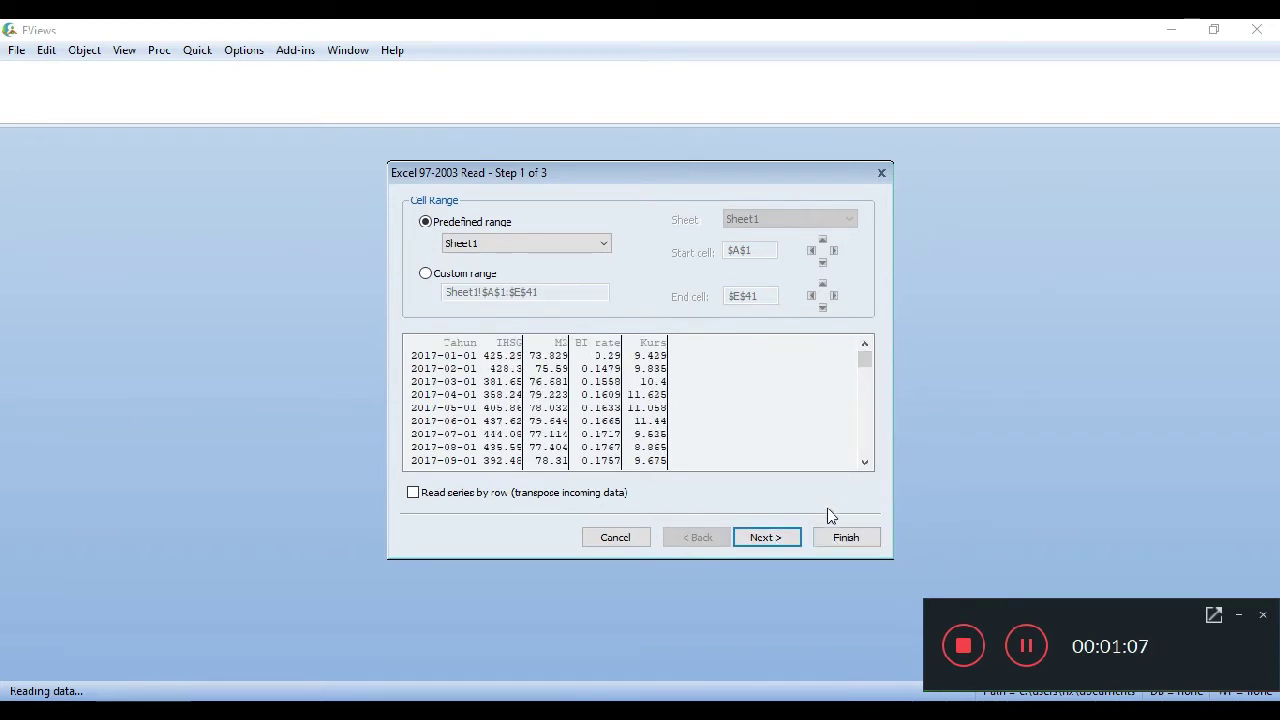
left_click(826, 540)
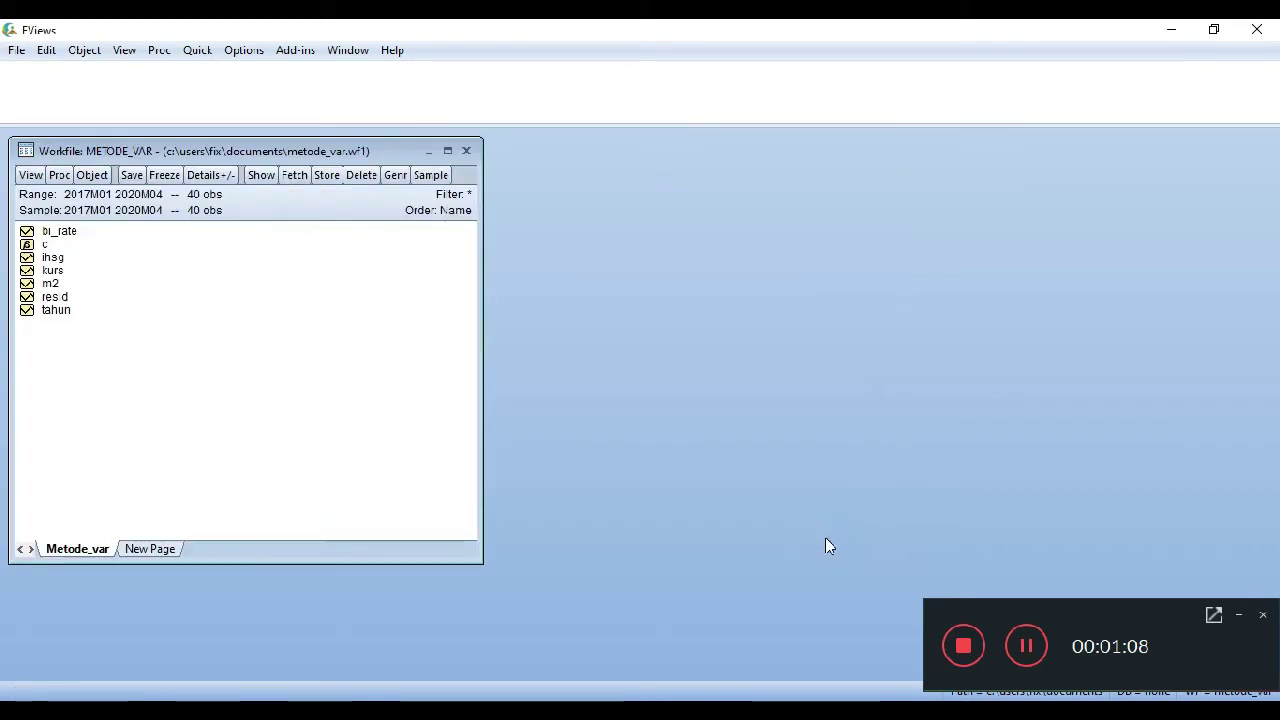
left_click(1024, 648)
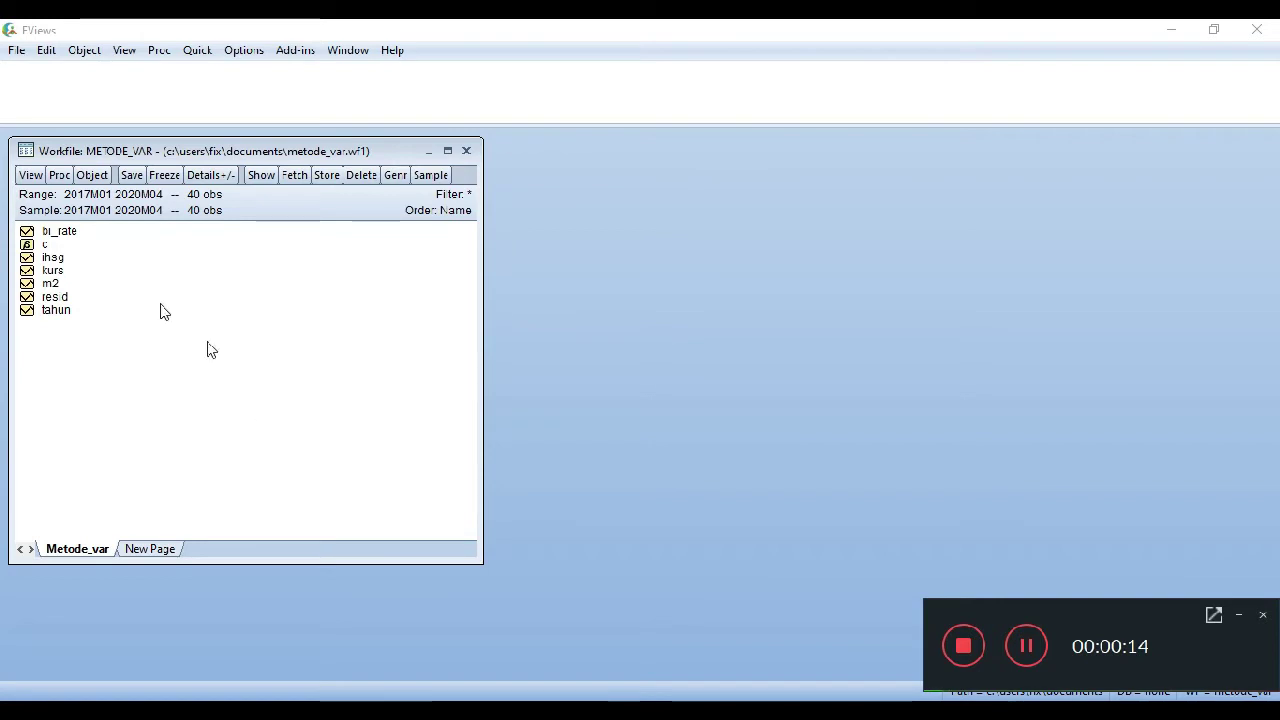
Run an Augmented Dickey-Fuller unit root test on the bi_rate series at level, with intercept and automatic Schwarz lag selection
double_click(45, 232)
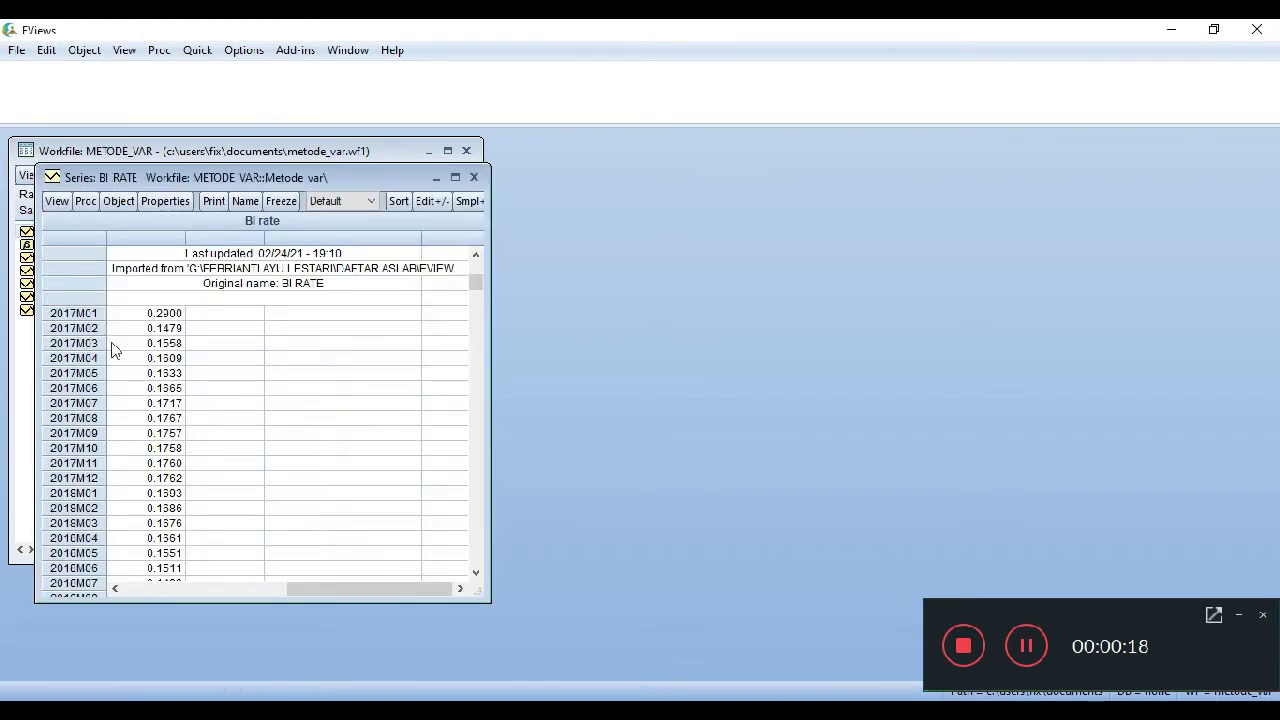
left_click(57, 203)
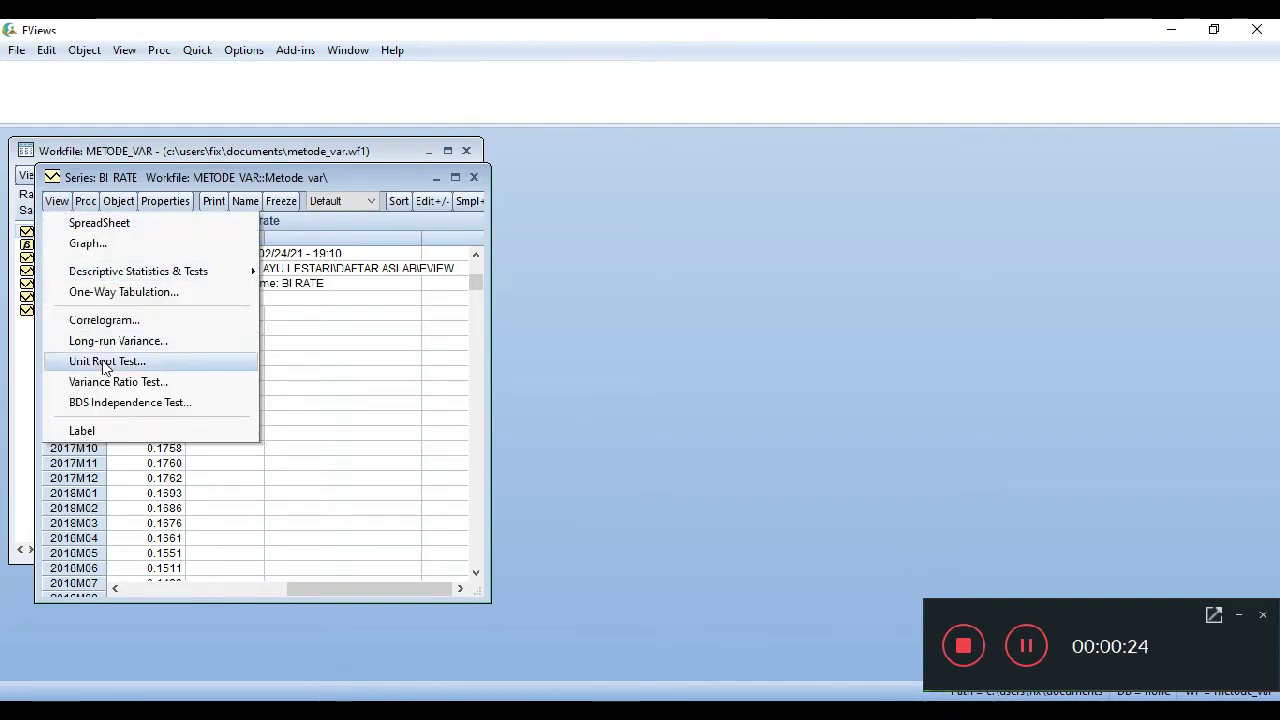
left_click(156, 364)
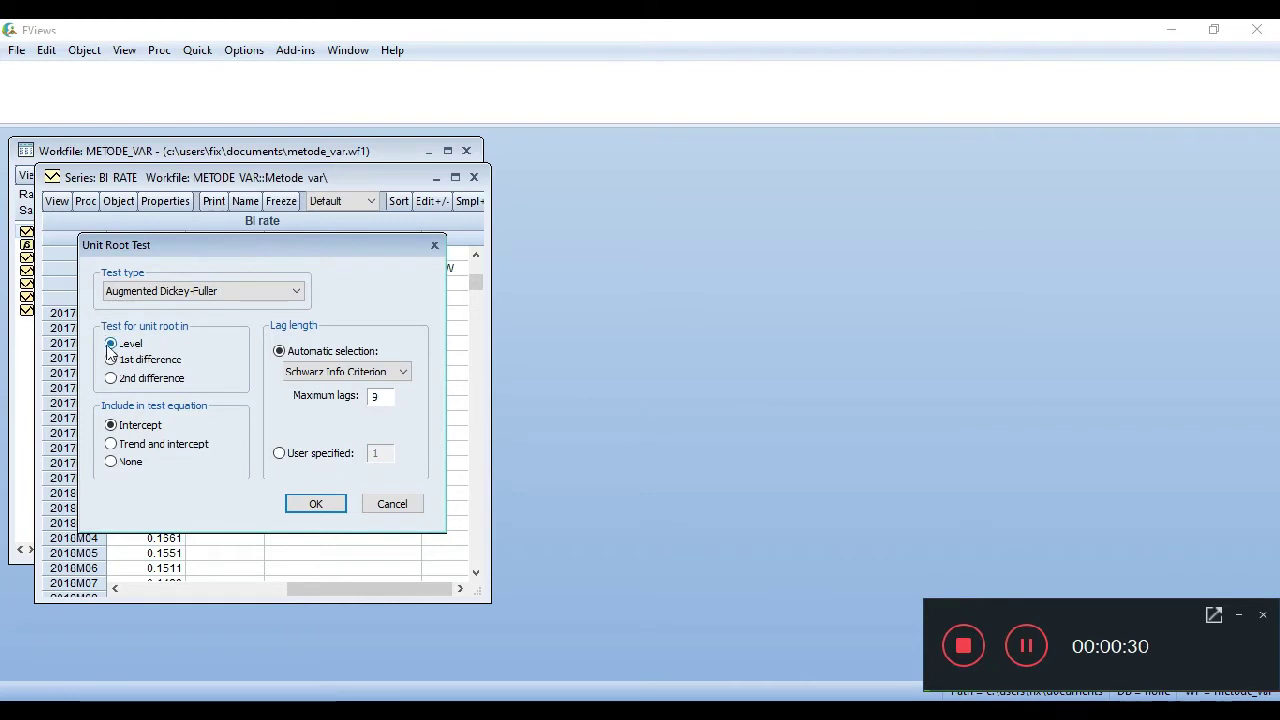
left_click(318, 503)
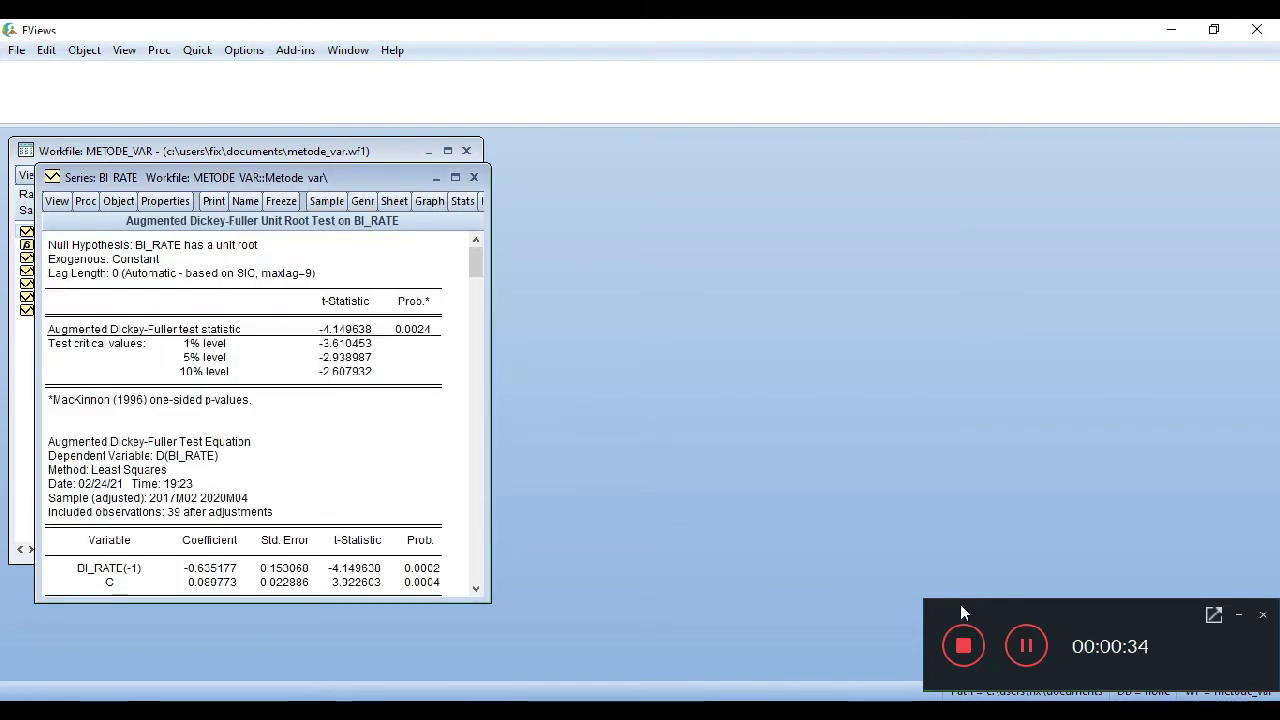
left_click(1022, 649)
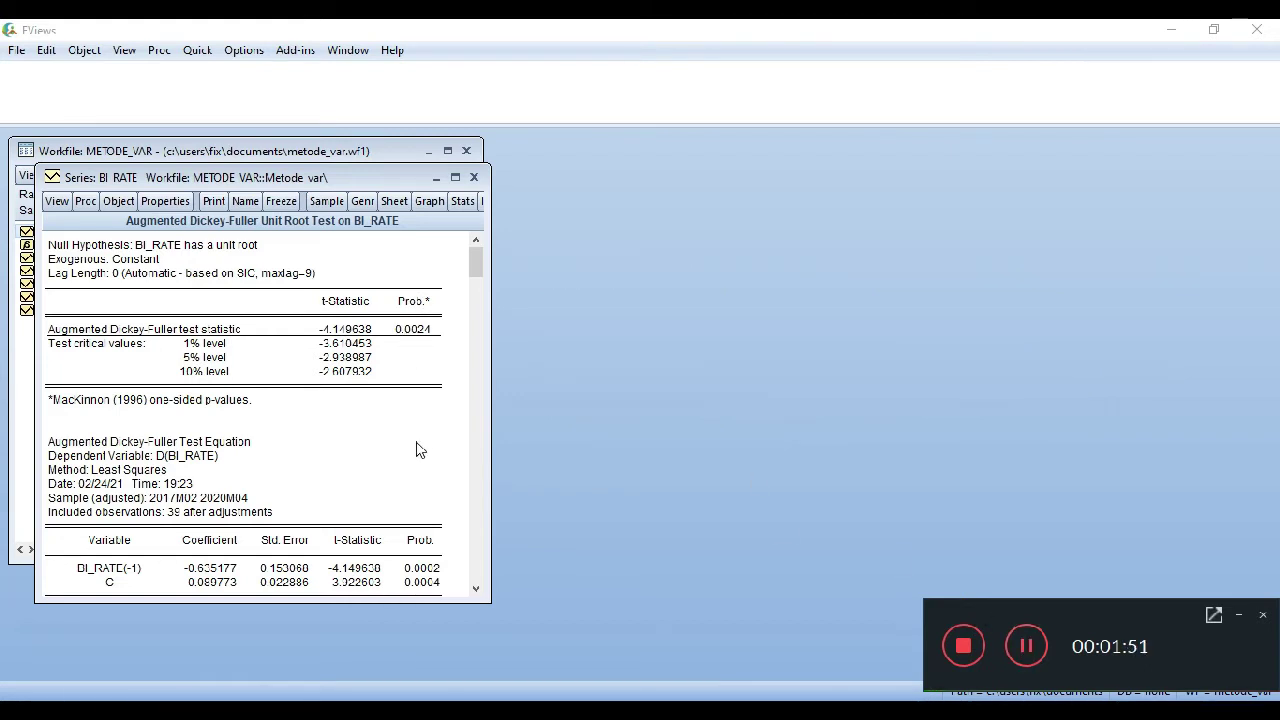
Freeze the bi_rate test output as a table named bi_rate_level_parsial and close the table and series windows
left_click(282, 203)
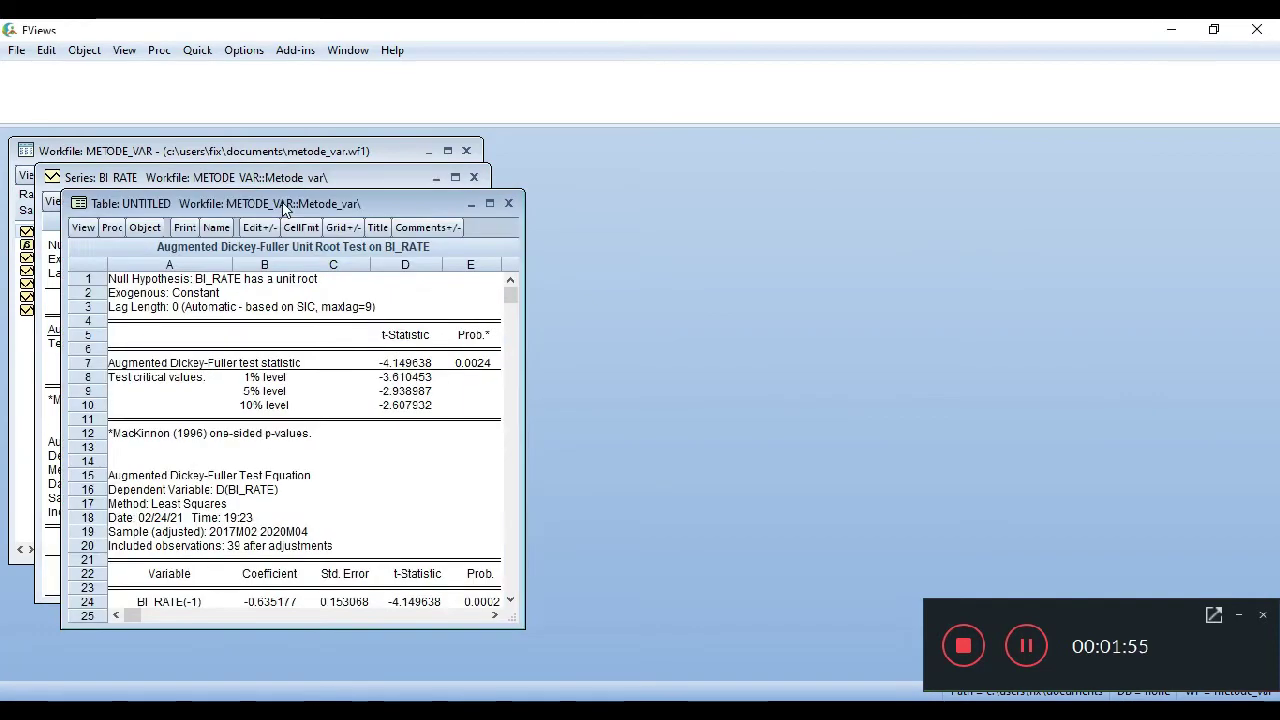
left_click(216, 227)
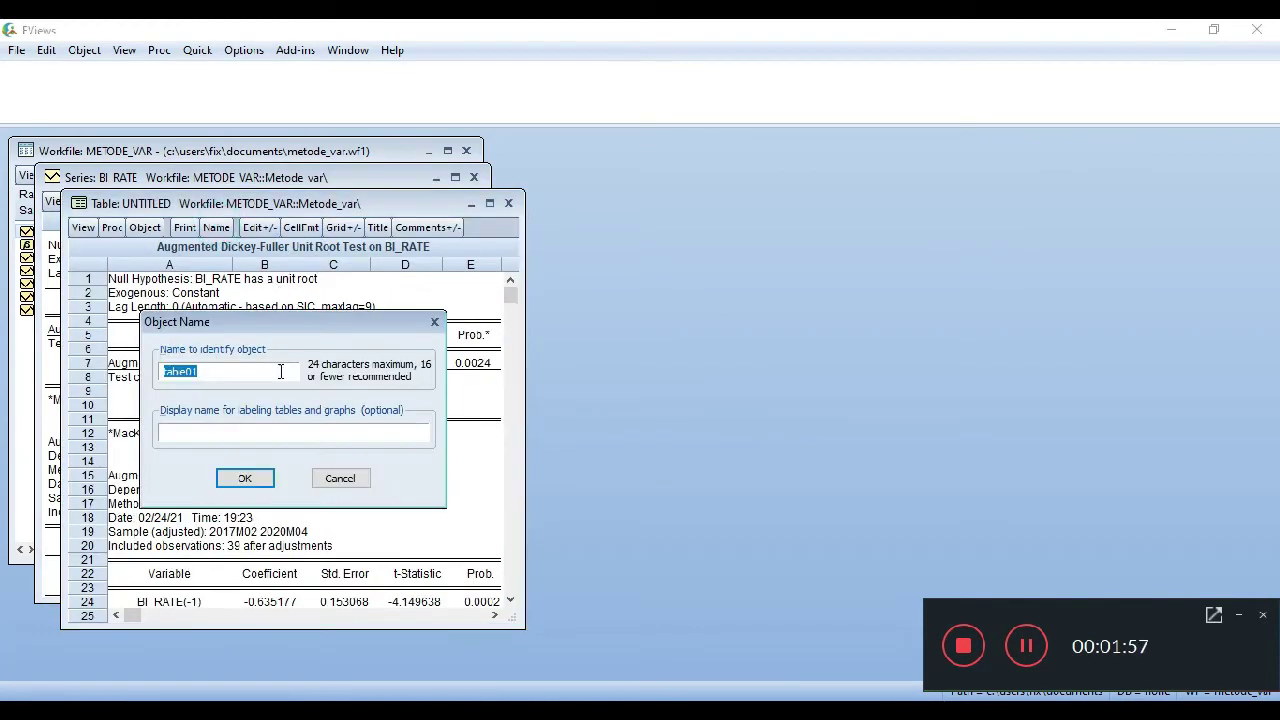
key("BackSpace")
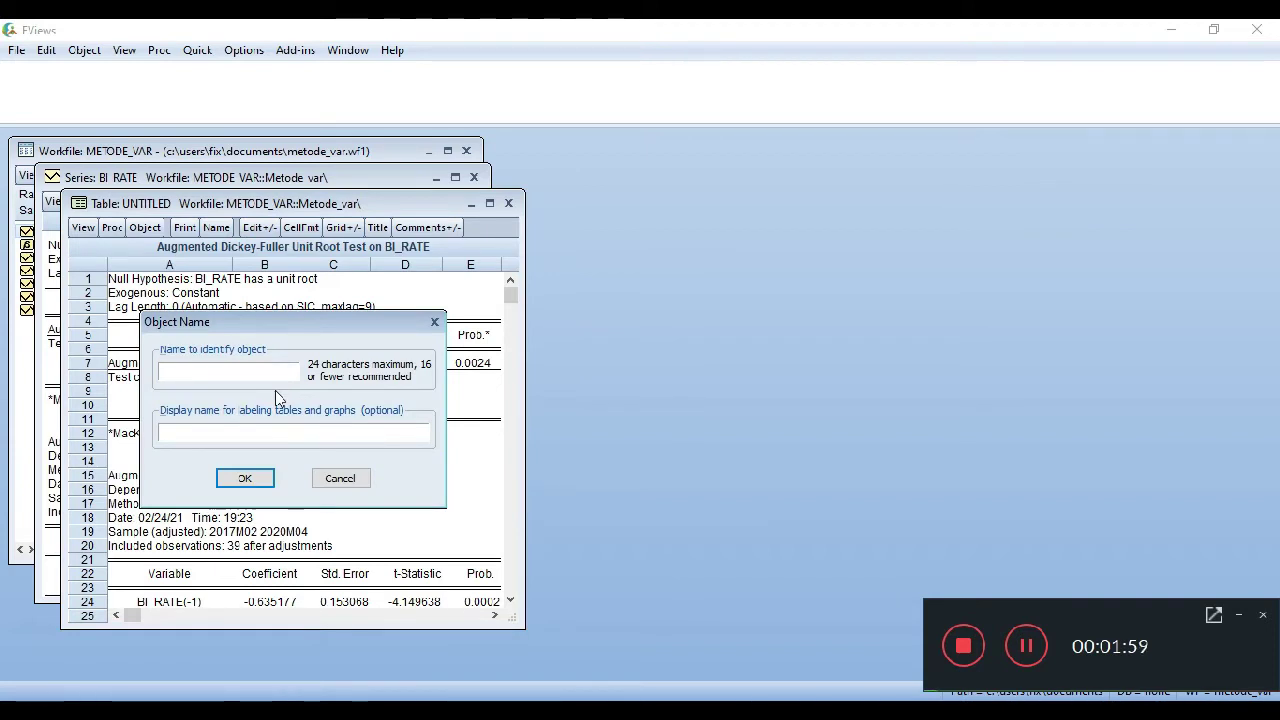
type("bi_rate_level_parsial")
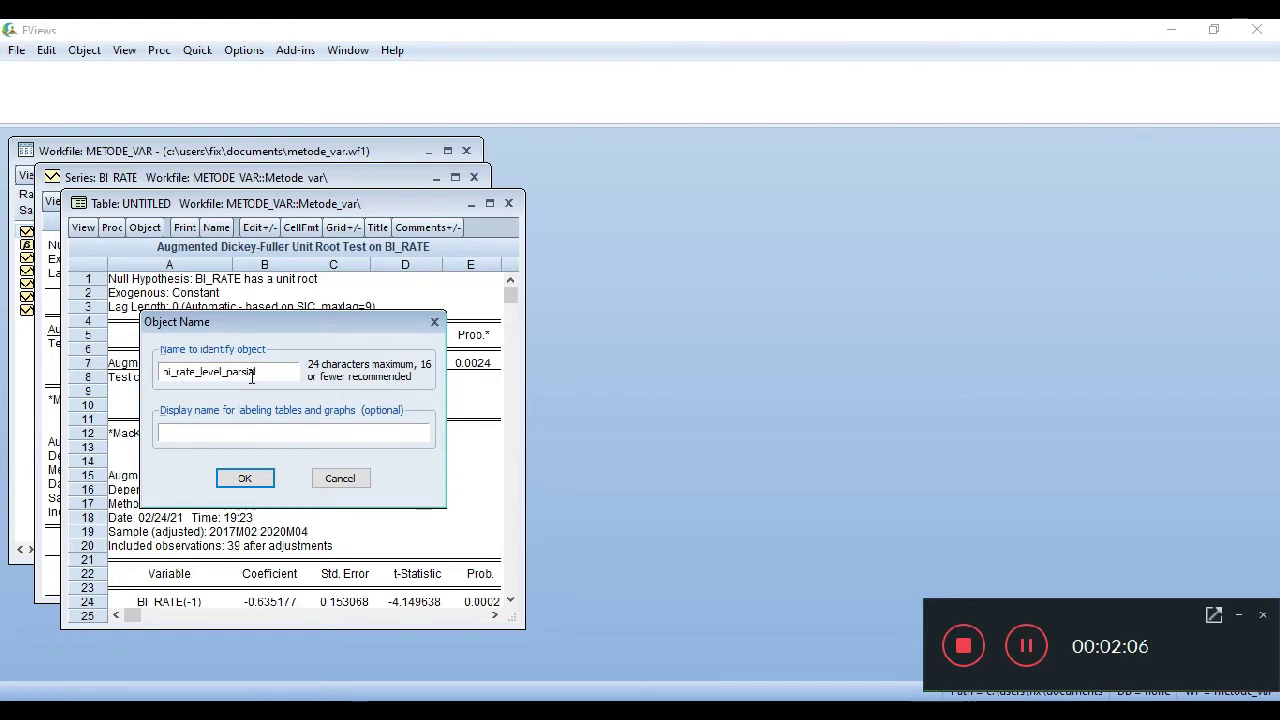
left_click(246, 480)
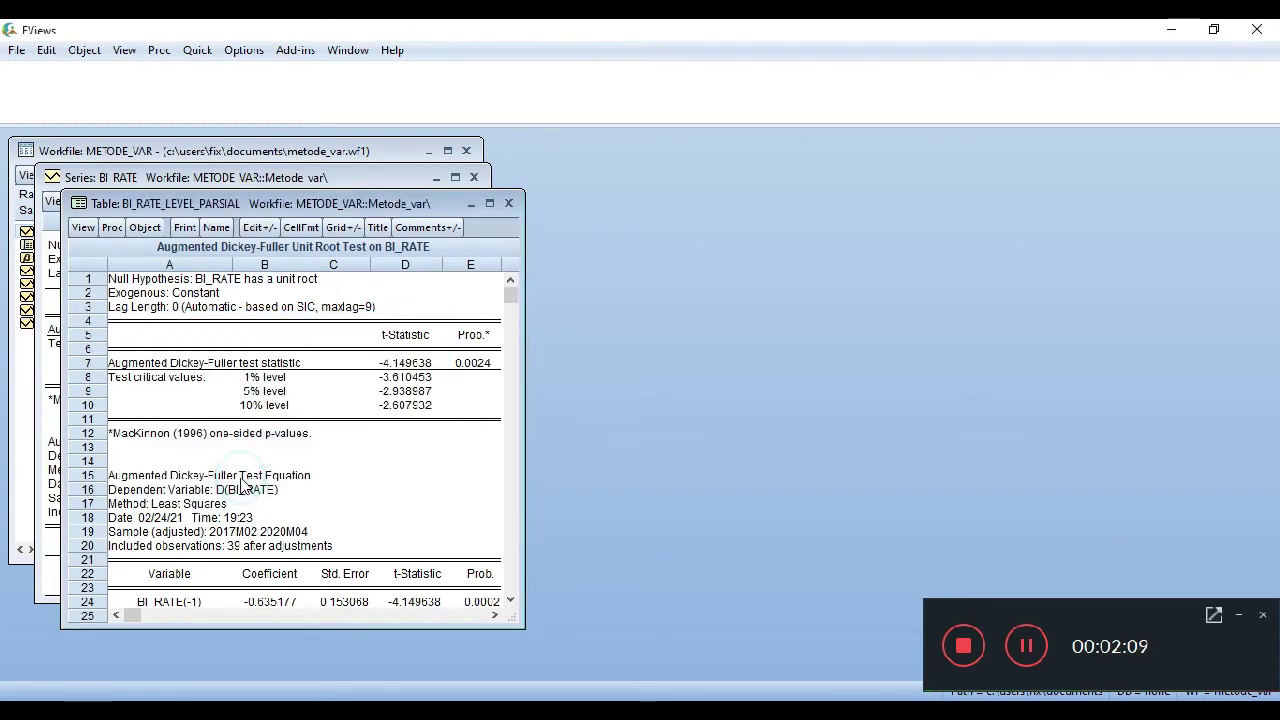
left_click(508, 203)
left_click_drag(378, 177, 777, 157)
left_click(949, 157)
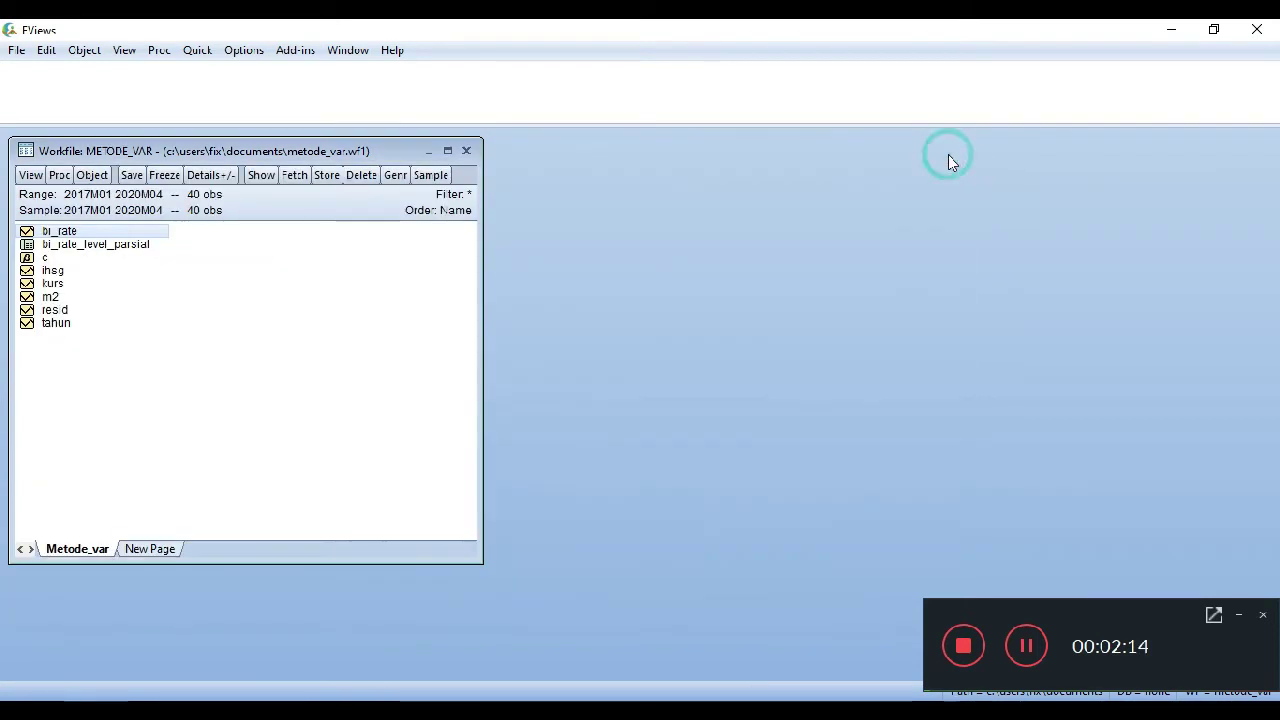
Run an Augmented Dickey-Fuller unit root test on the ihsg series at level with intercept
double_click(54, 270)
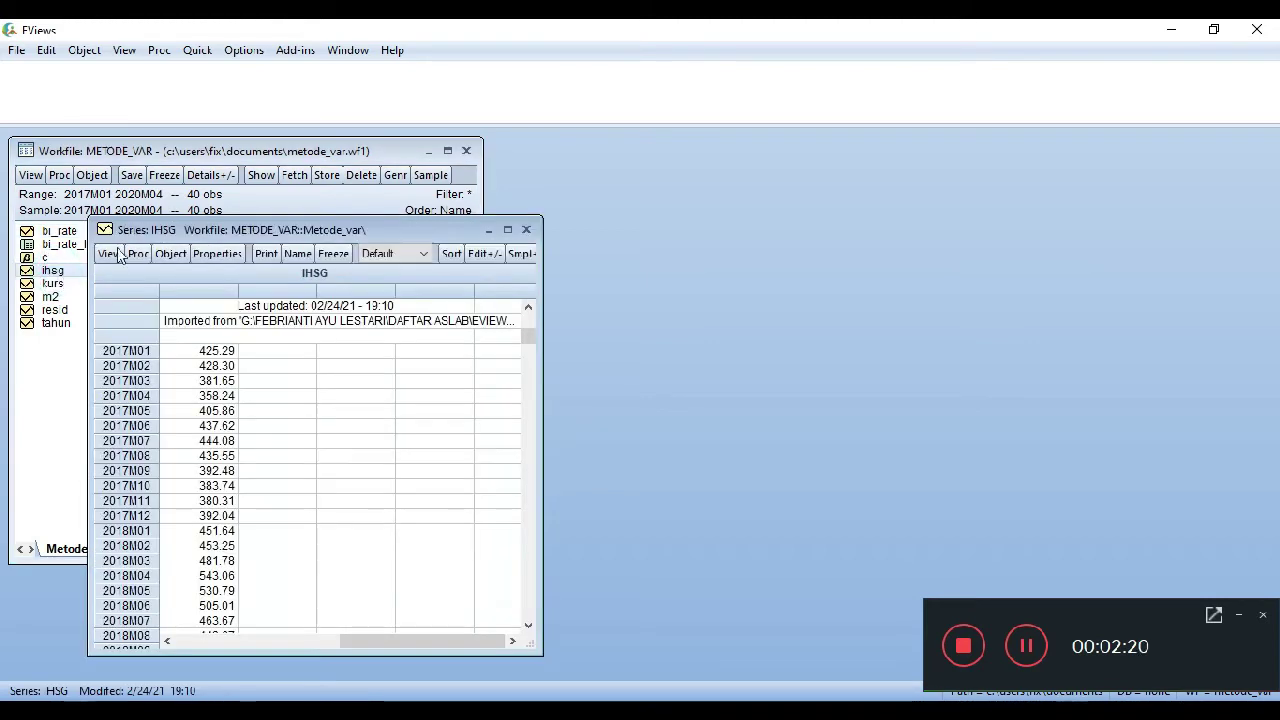
left_click(108, 253)
left_click(170, 414)
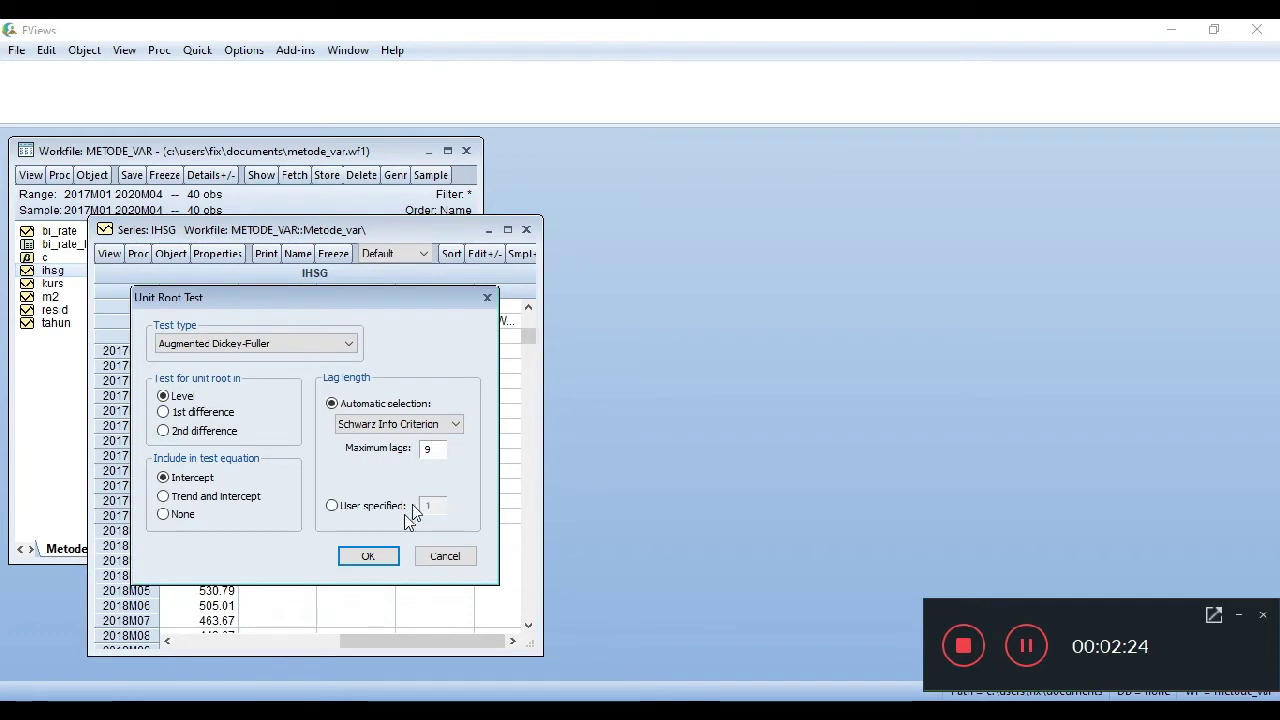
left_click(368, 556)
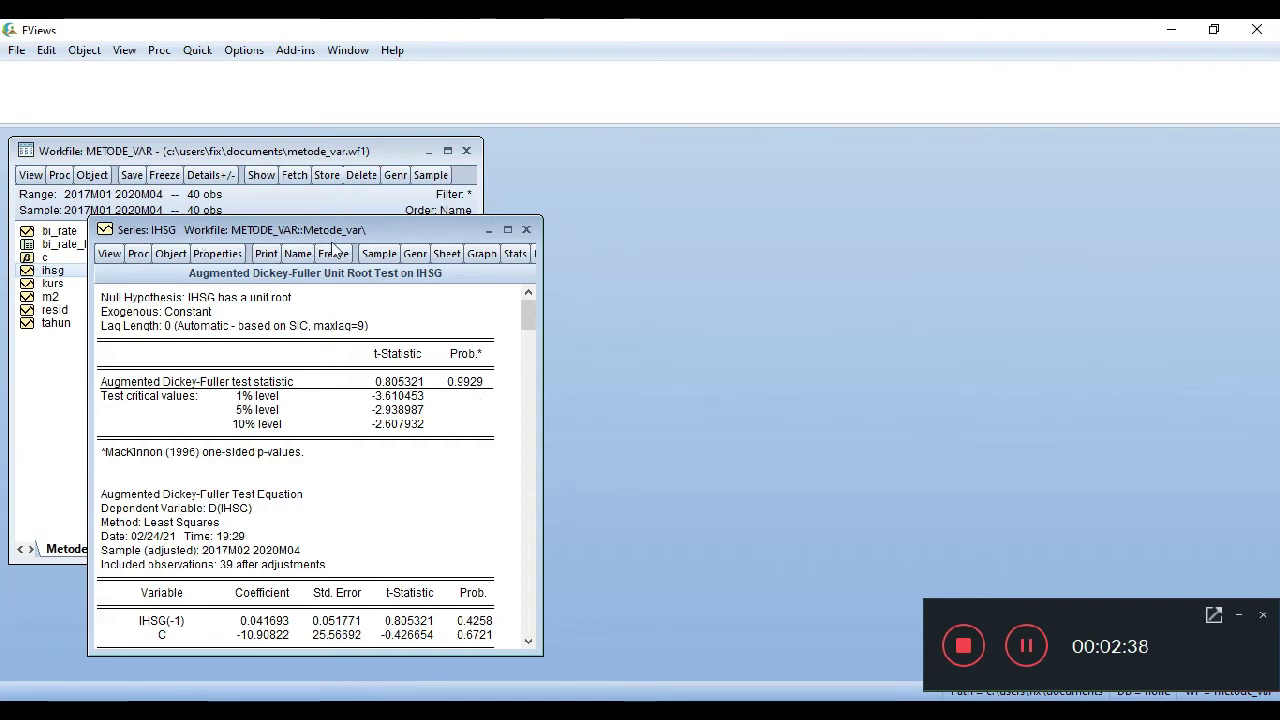
Rerun the ihsg unit root test in 1st difference with intercept and freeze the output as a table named ihsg_1st_parsial
left_click(112, 253)
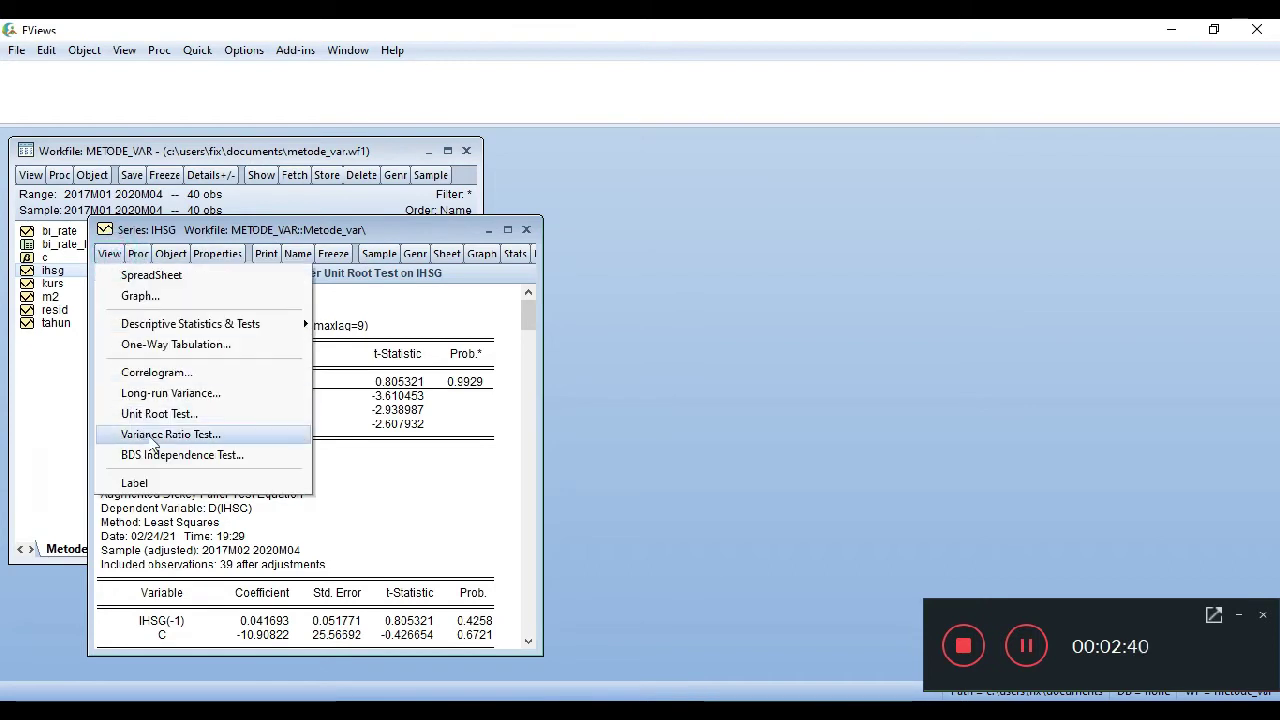
left_click(205, 413)
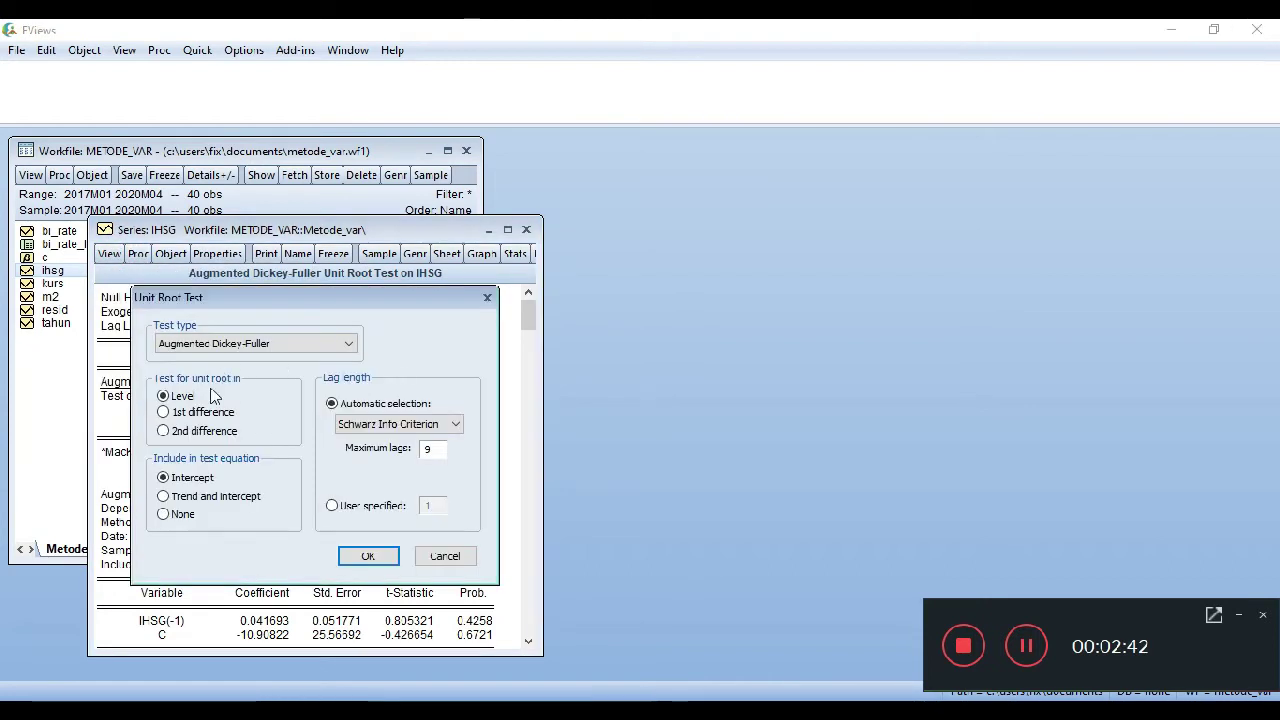
left_click(163, 412)
left_click(368, 556)
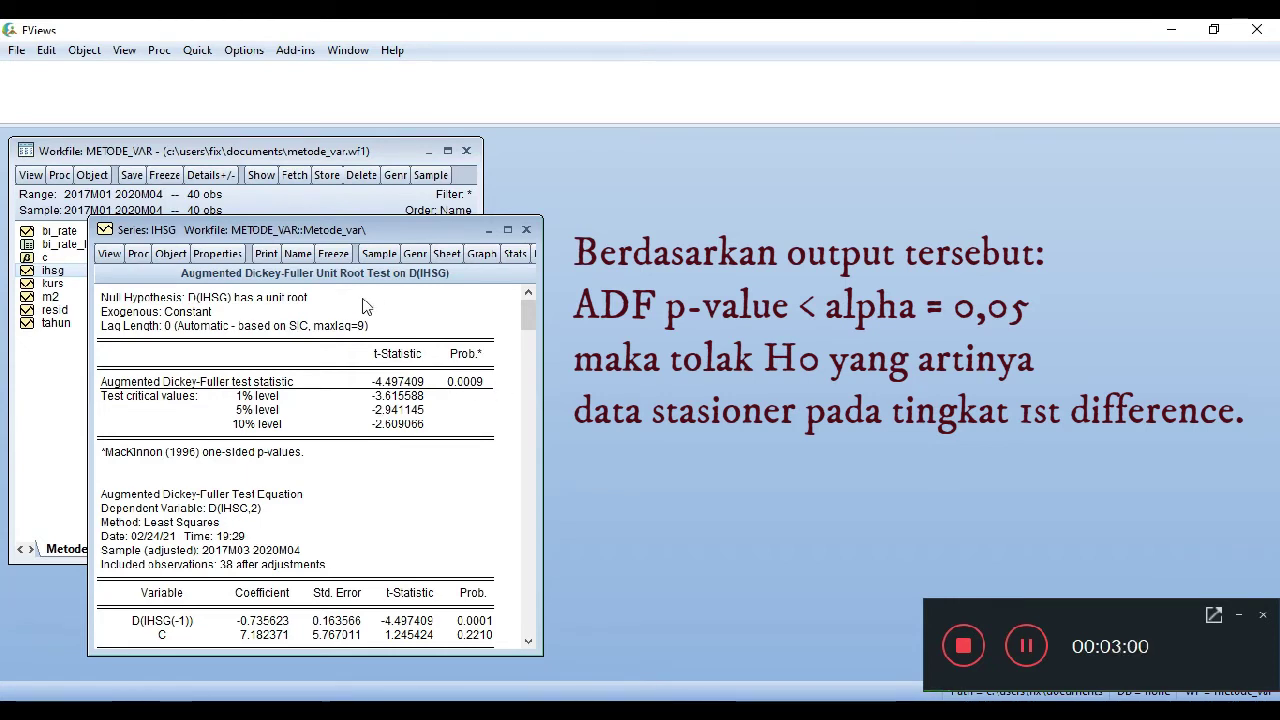
left_click(333, 254)
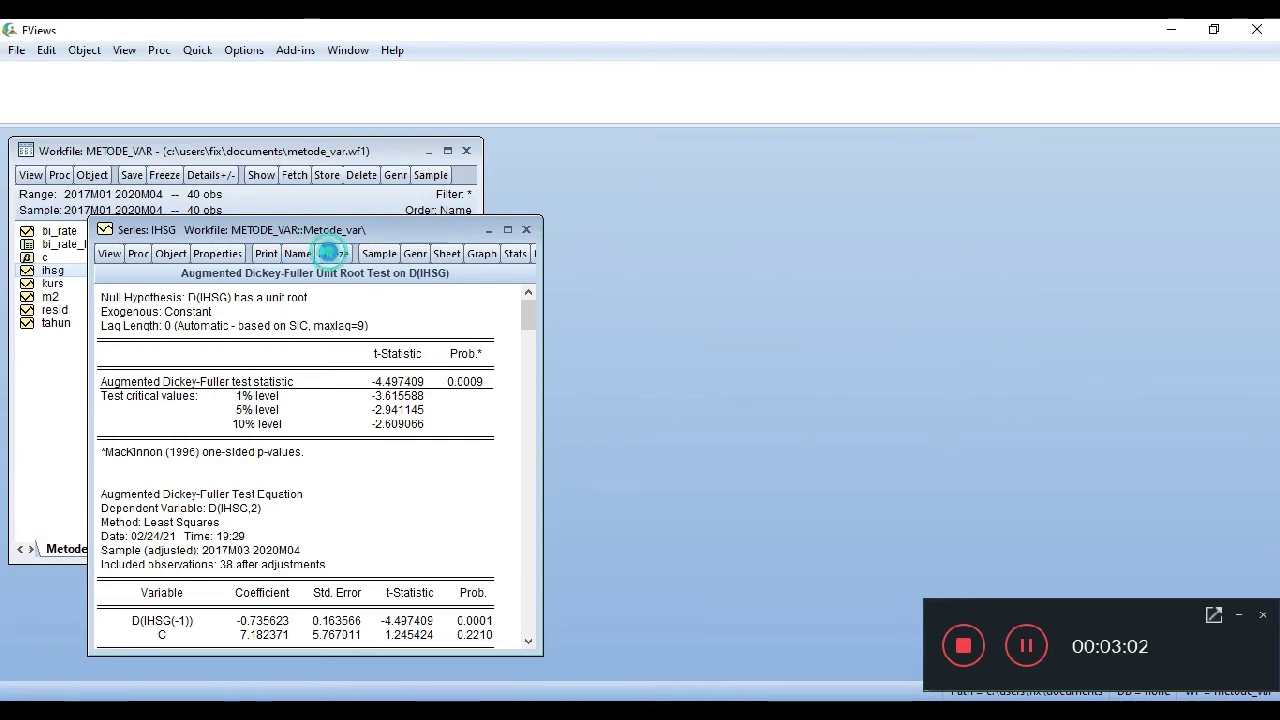
left_click(269, 169)
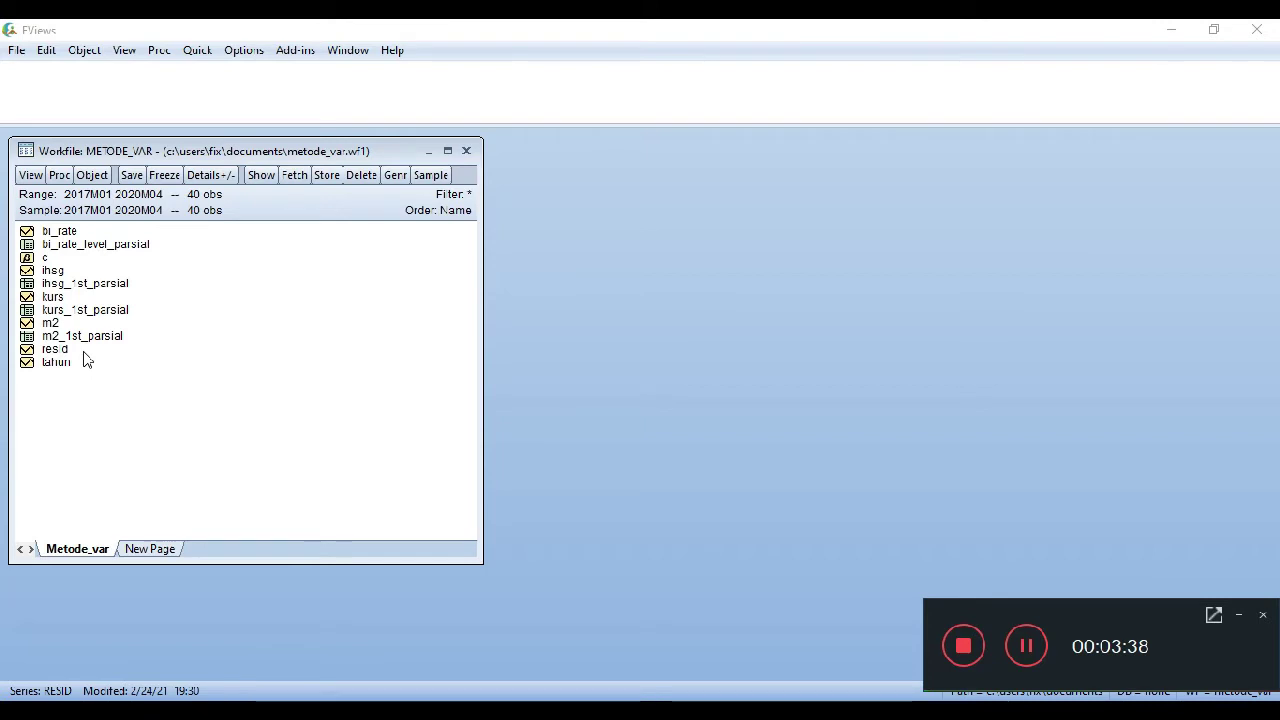
Open the ihsg, kurs, bi_rate and m2 series together as a group, in that order
left_click(53, 272)
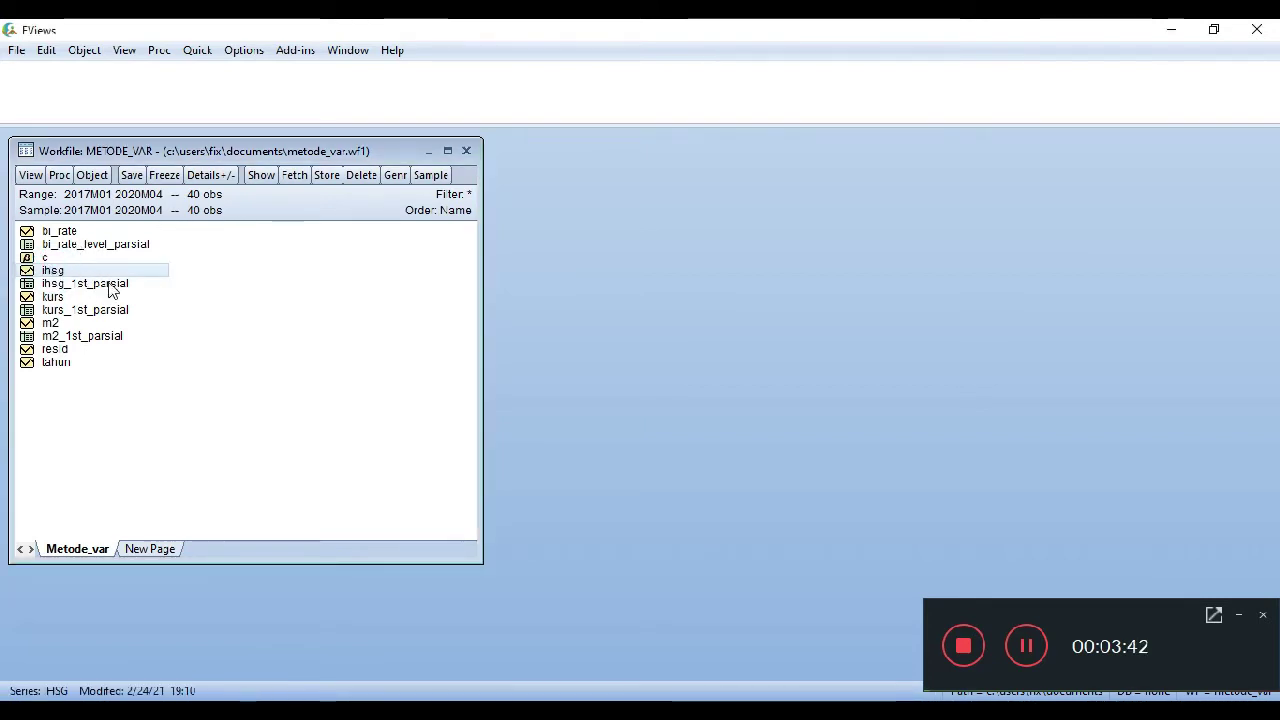
left_click(52, 299, "ctrl")
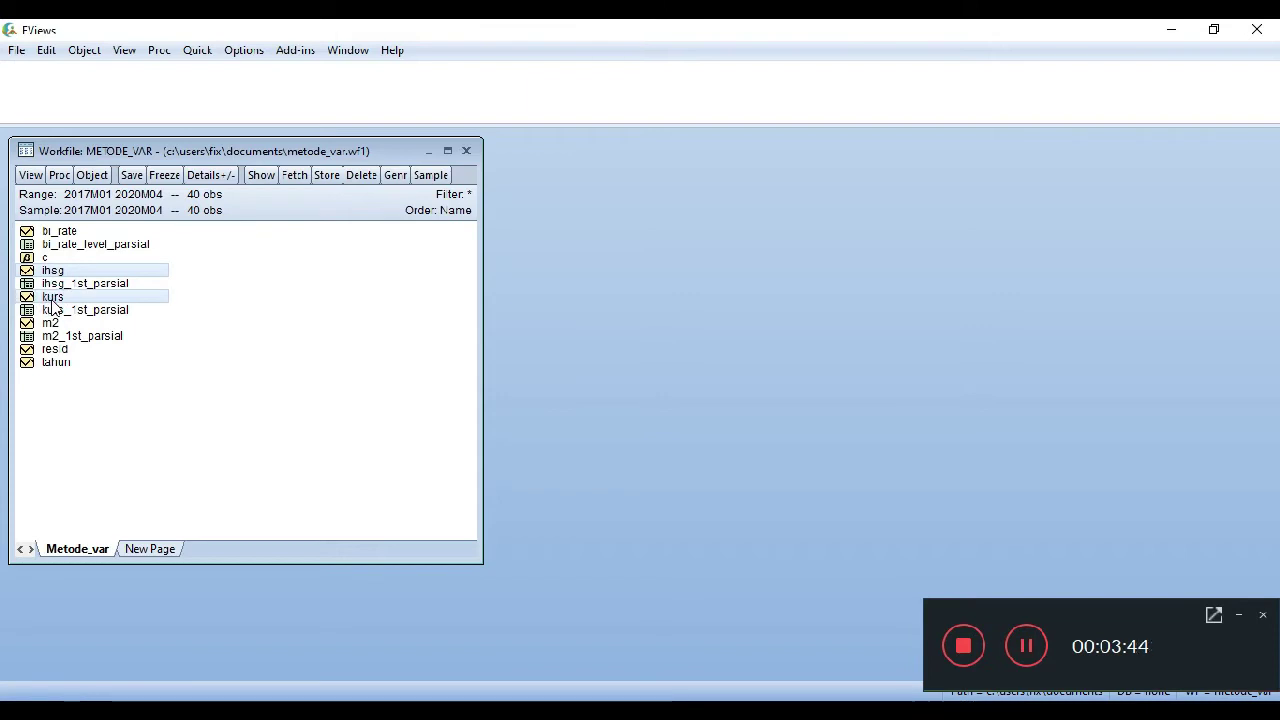
left_click(58, 231, "ctrl")
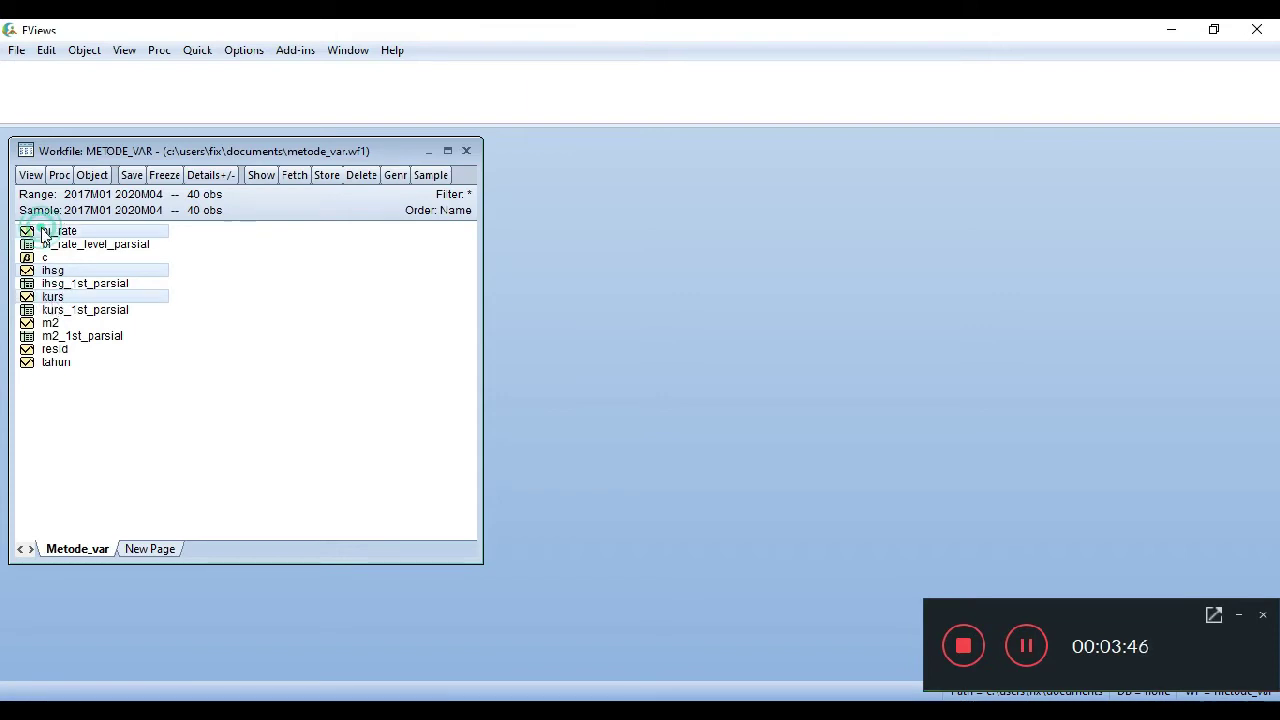
left_click(50, 324, "ctrl")
right_click(52, 326)
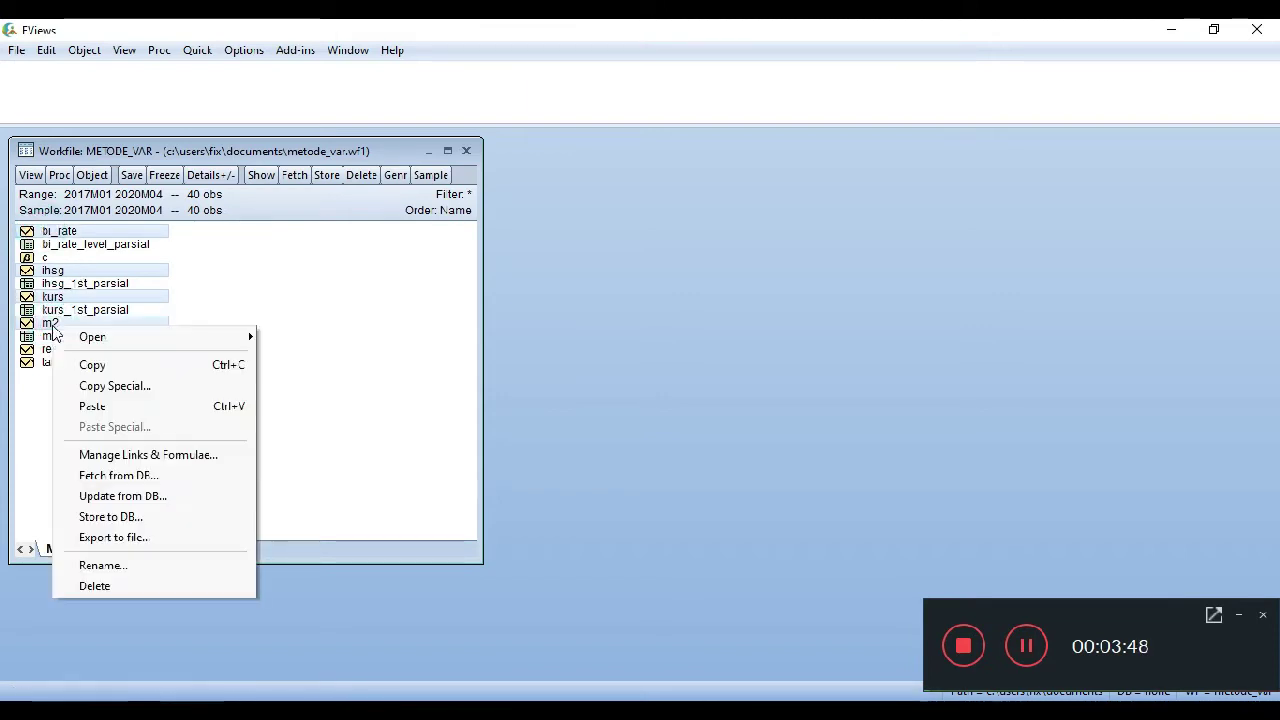
mouse_move(123, 342)
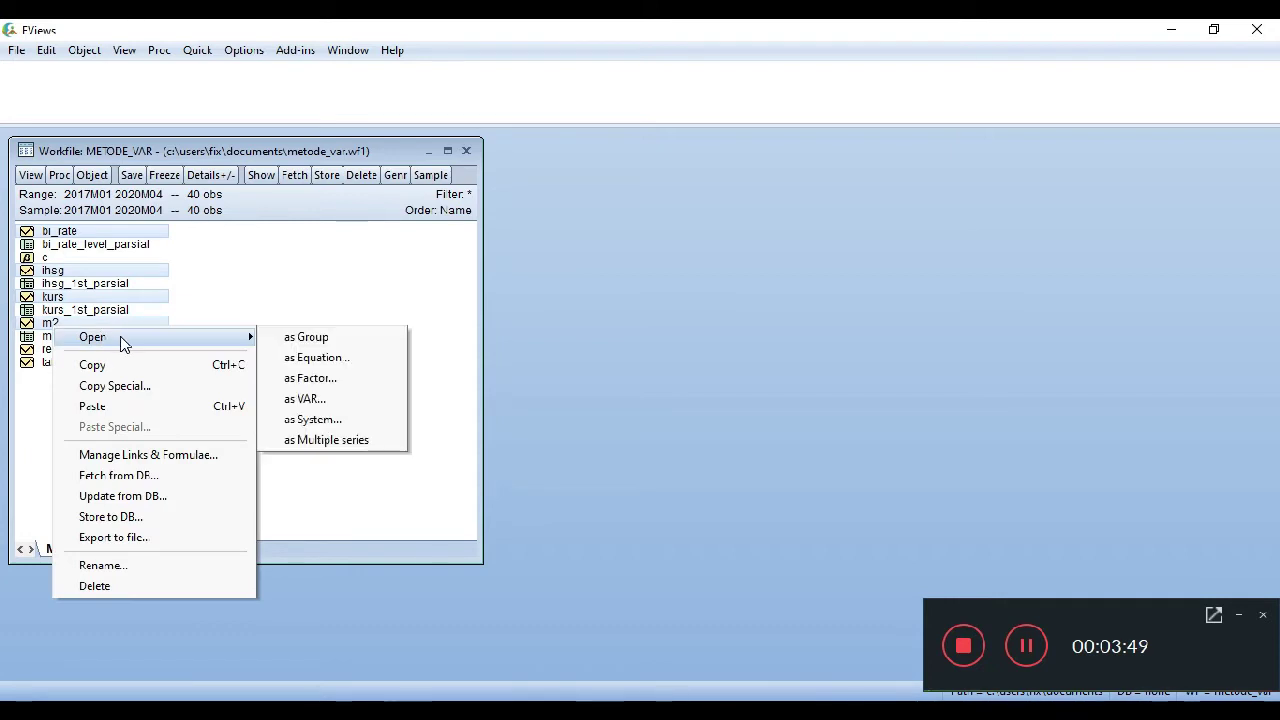
left_click(337, 343)
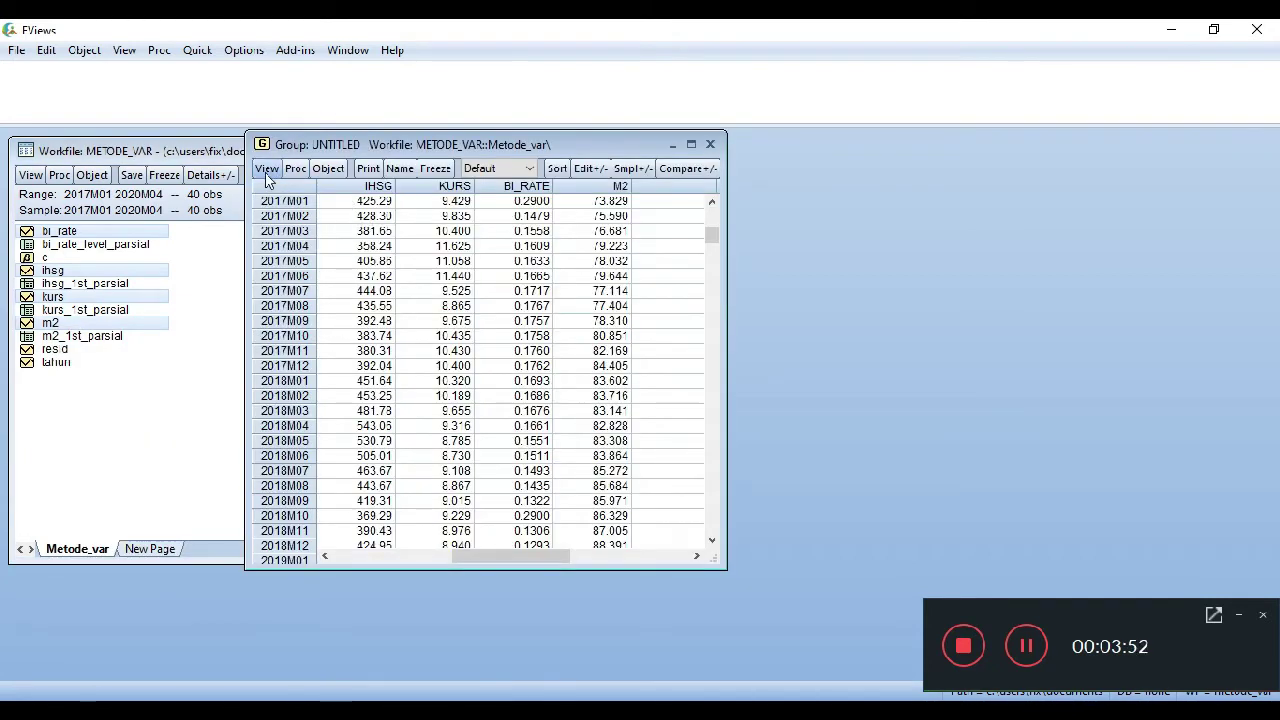
left_click(712, 229)
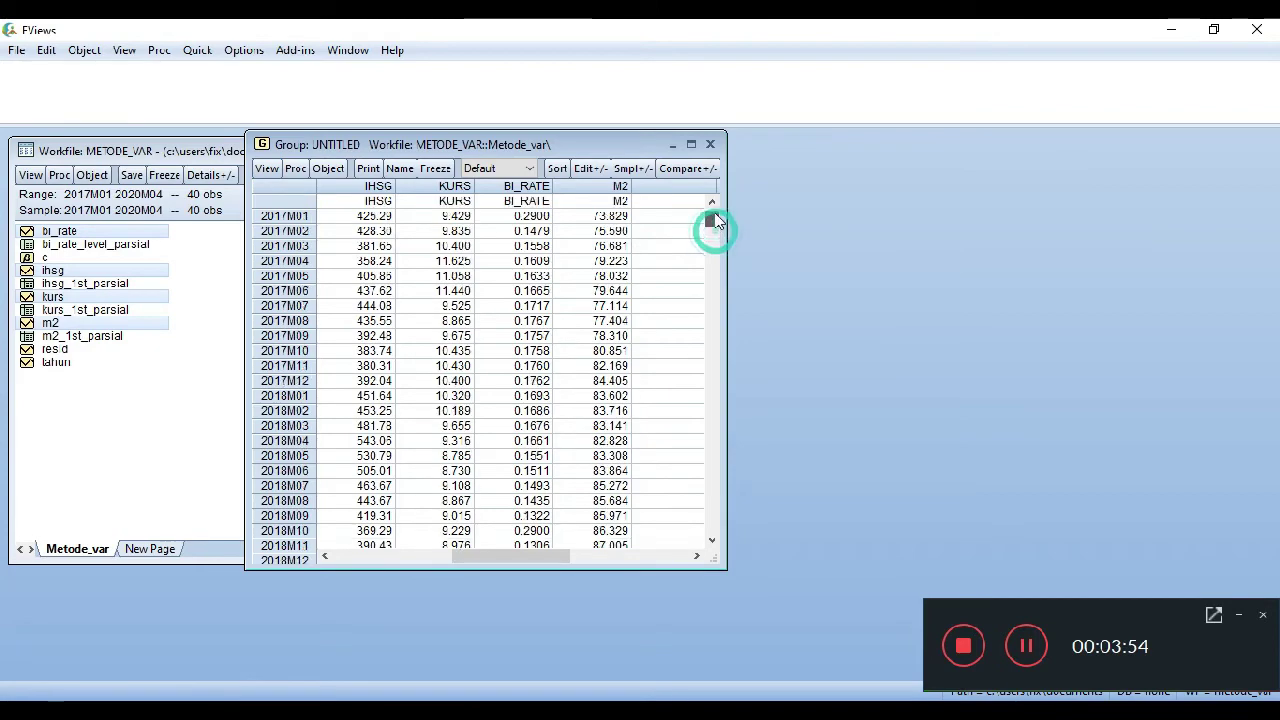
Run a Summary group unit root test on the ihsg, kurs, bi_rate and m2 group at level with individual intercept
scroll(718, 243, "down", 3)
scroll(718, 243, "up", 3)
left_click(267, 168)
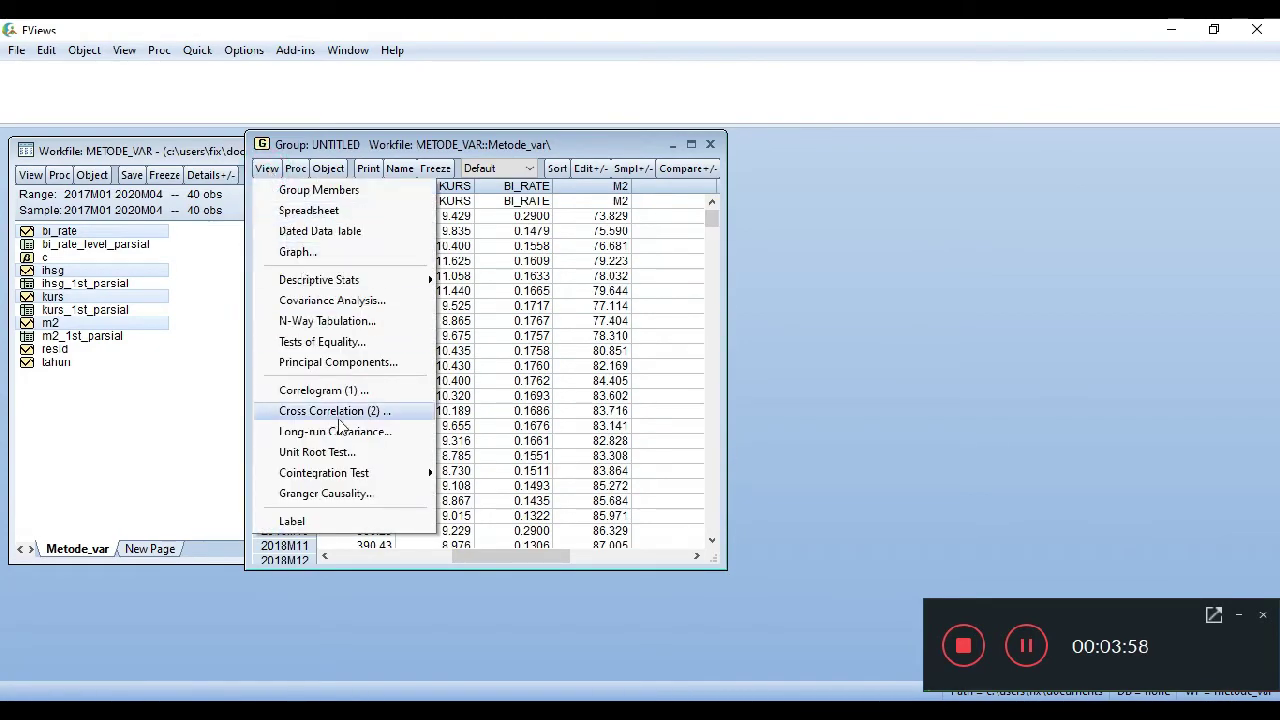
left_click(340, 453)
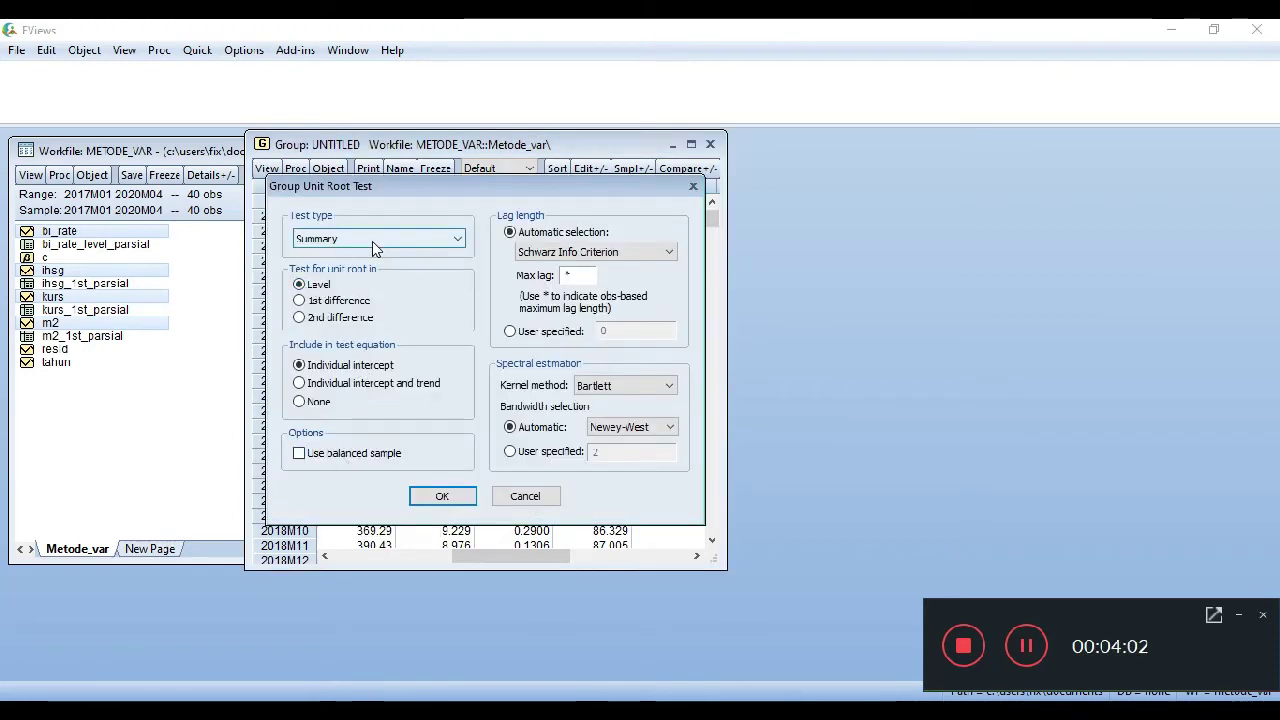
left_click(444, 495)
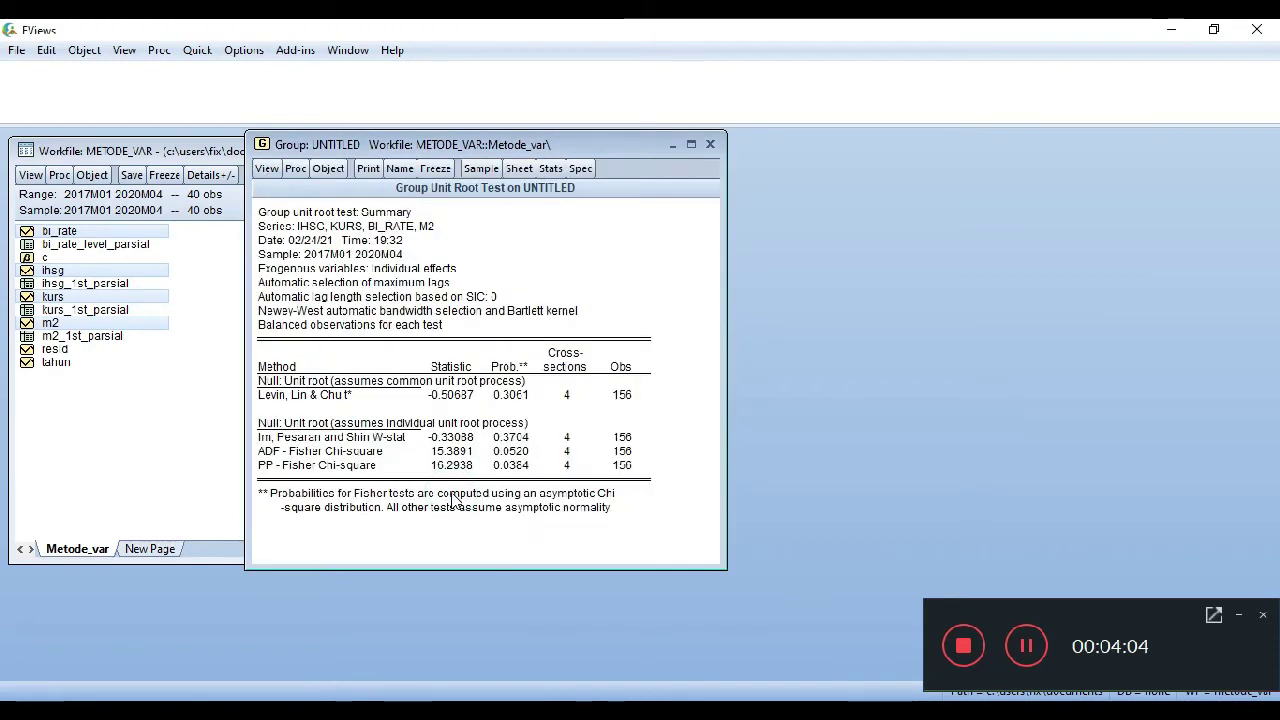
left_click(1026, 646)
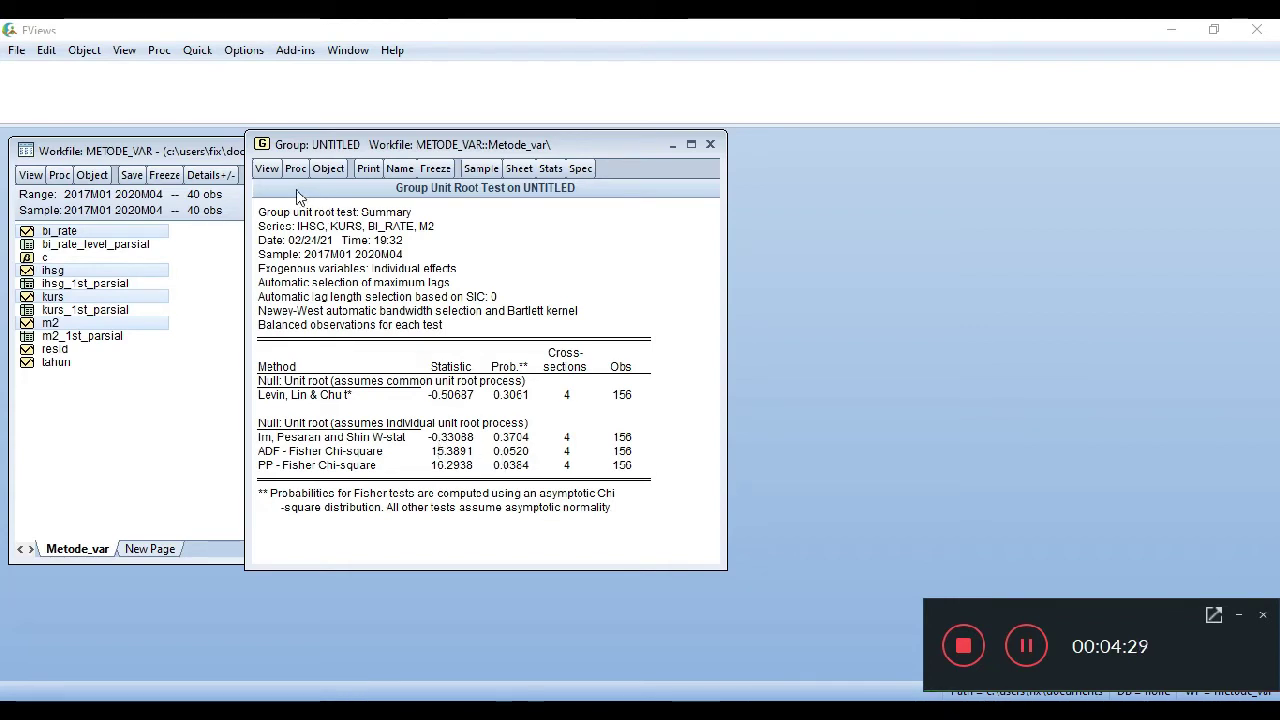
Rerun the group unit root test on the four series in 1st difference
left_click(266, 168)
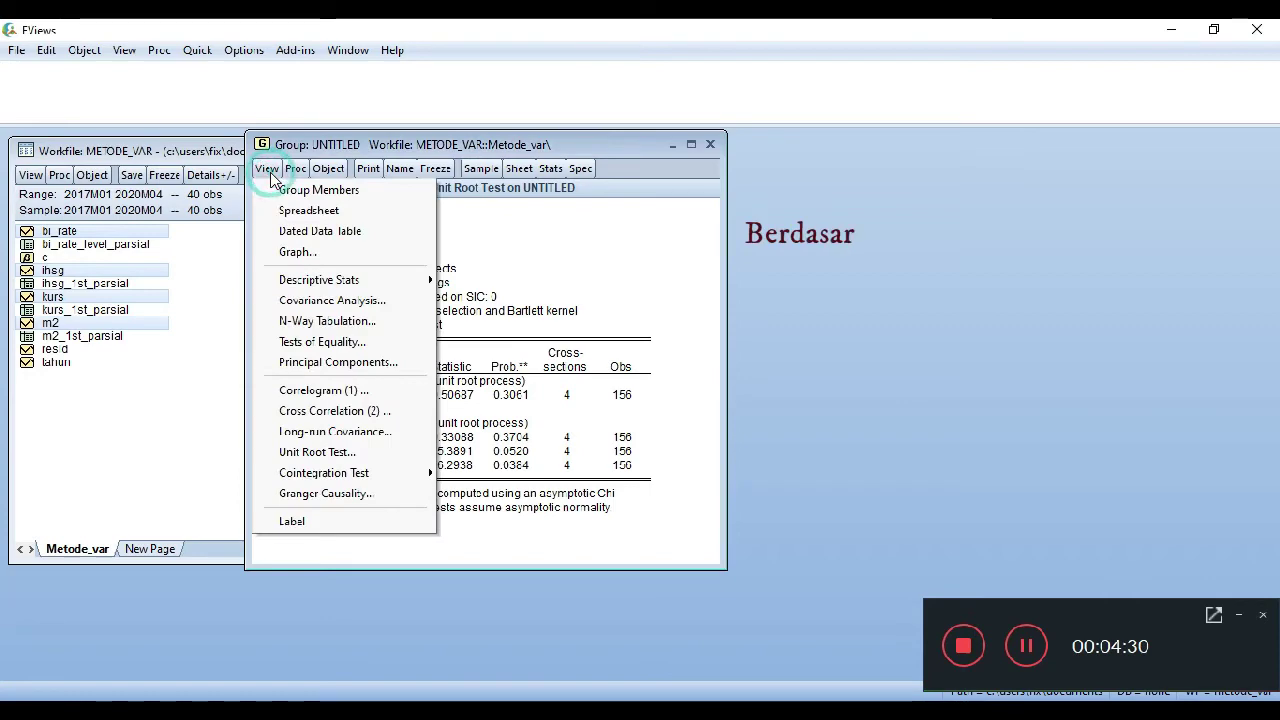
left_click(335, 452)
left_click(302, 300)
left_click(442, 497)
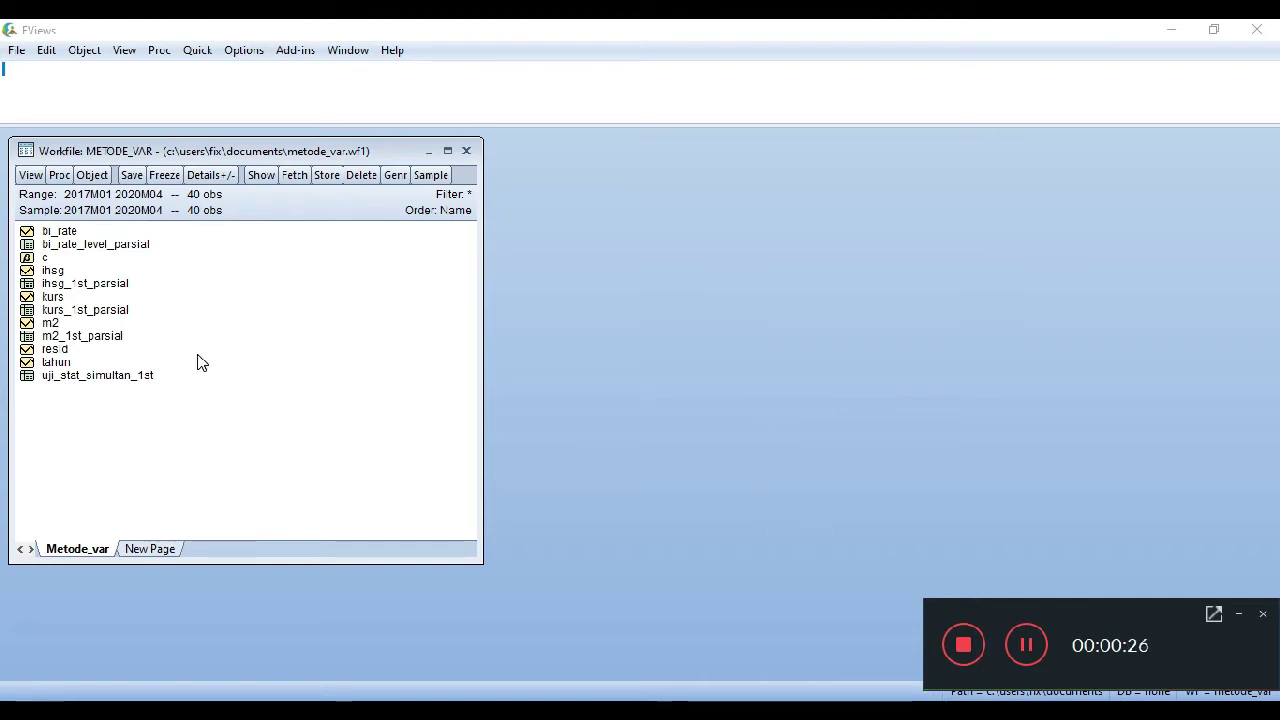
Select the bi_rate, ihsg, kurs and m2 series and open them as a VAR to specify the model
left_click(55, 236)
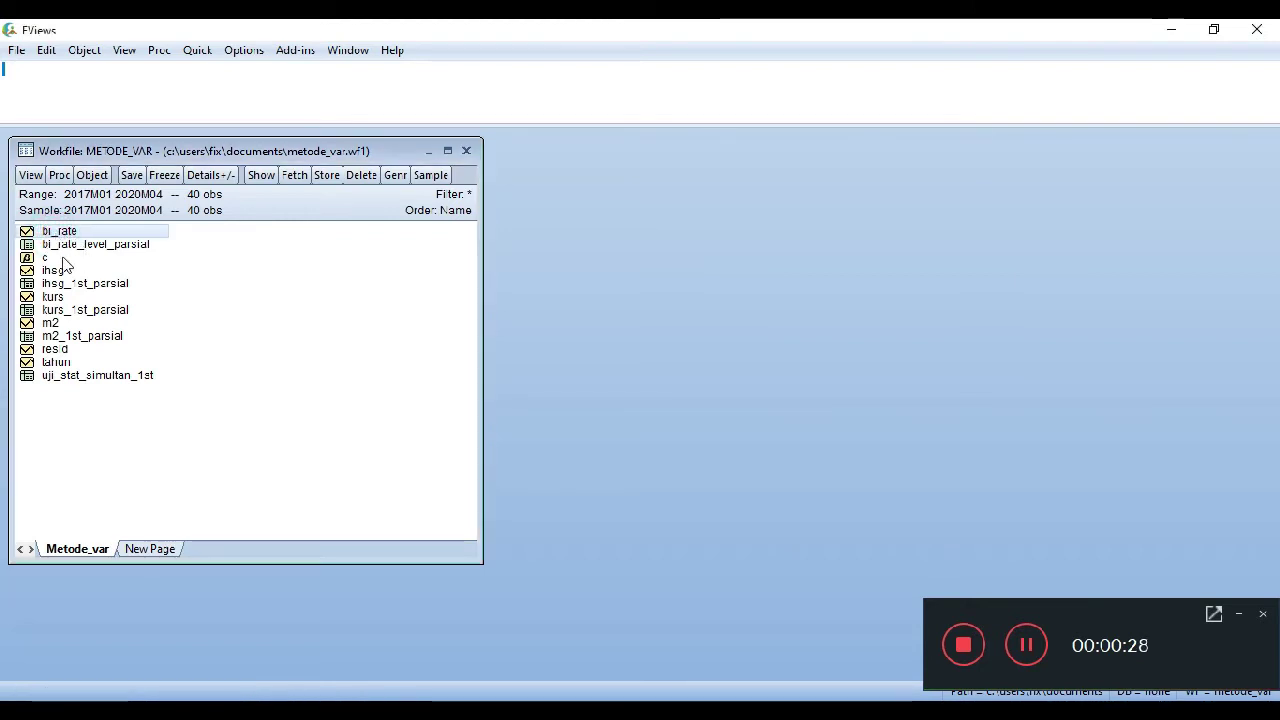
left_click(50, 271, "ctrl")
left_click(58, 298, "ctrl")
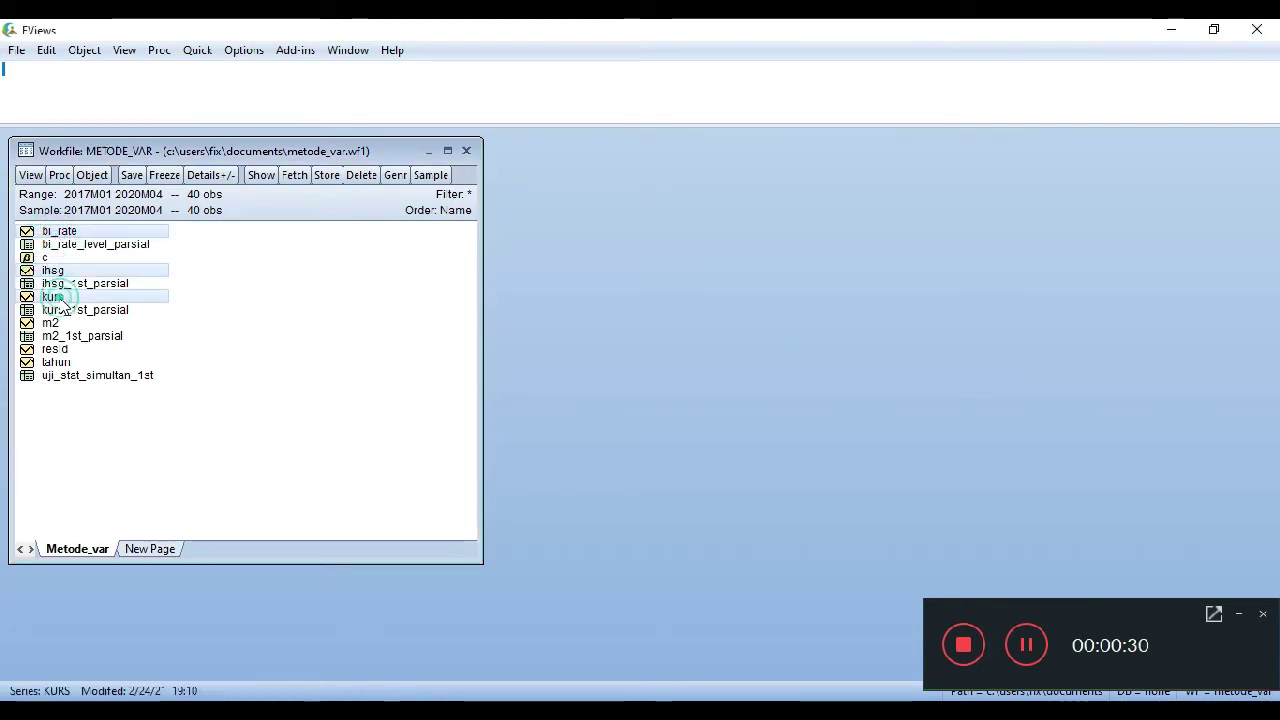
left_click(52, 324, "ctrl")
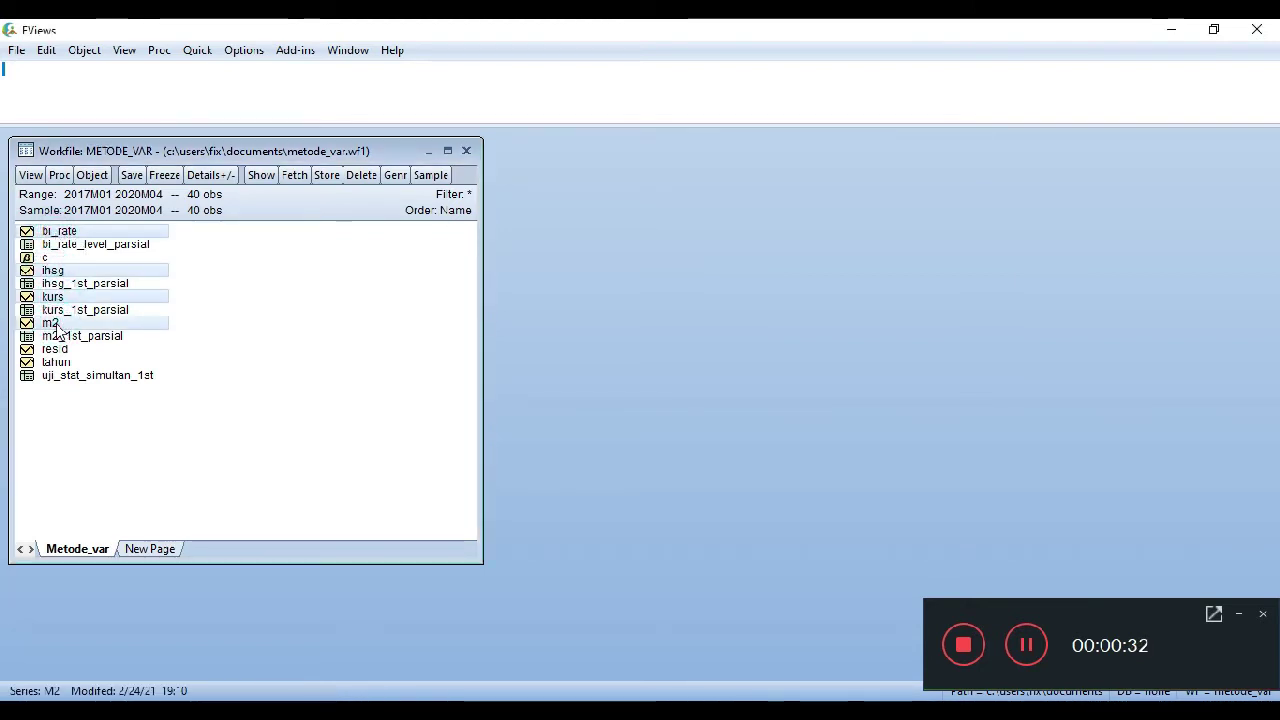
right_click(57, 324)
mouse_move(120, 337)
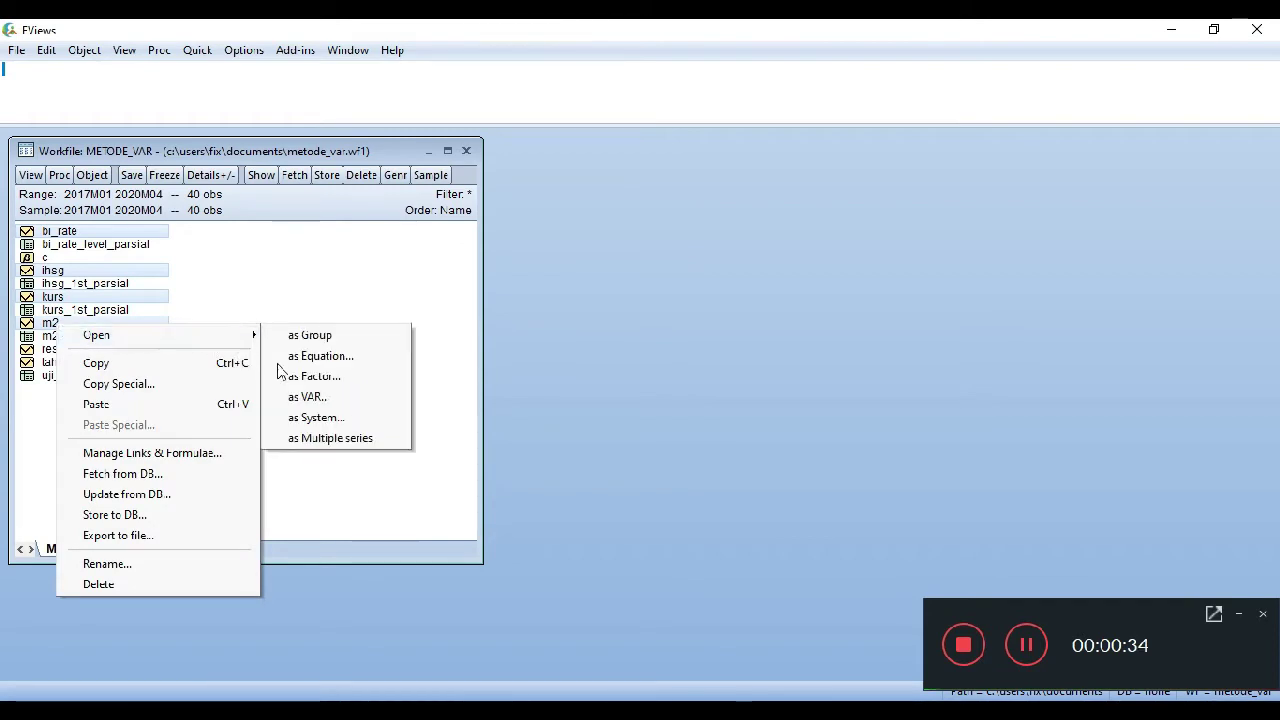
left_click(307, 397)
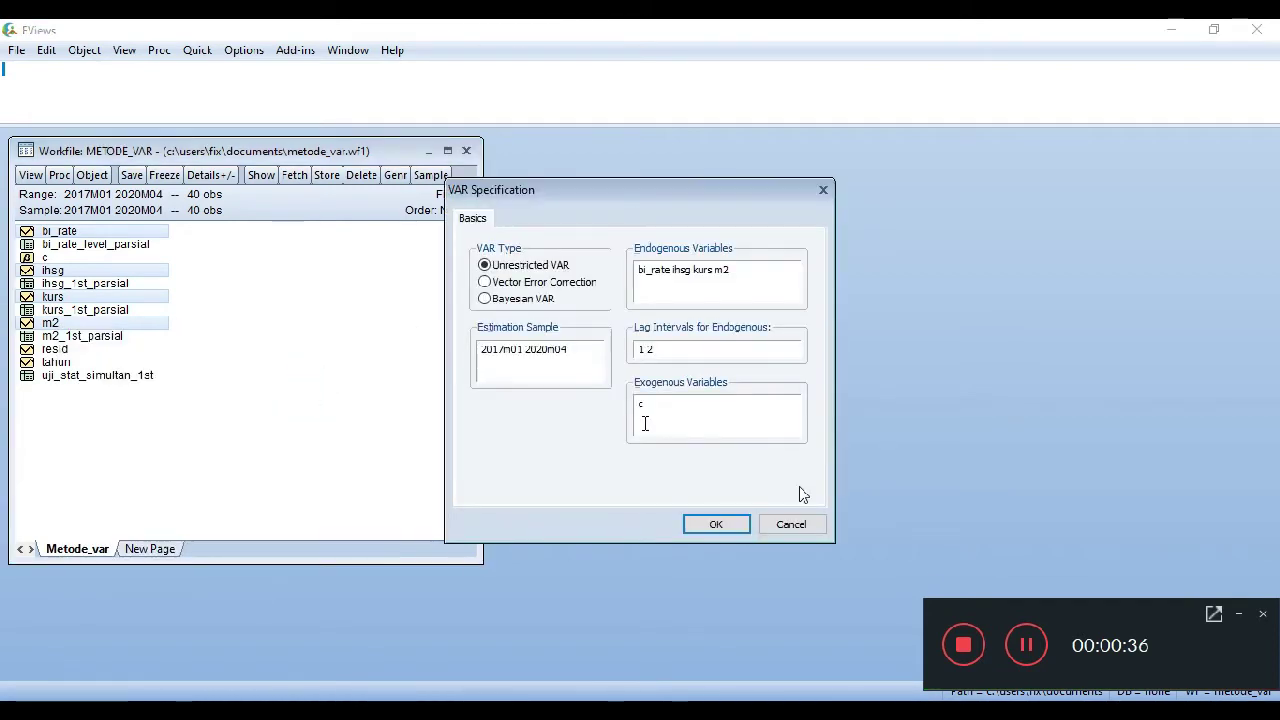
left_click(999, 646)
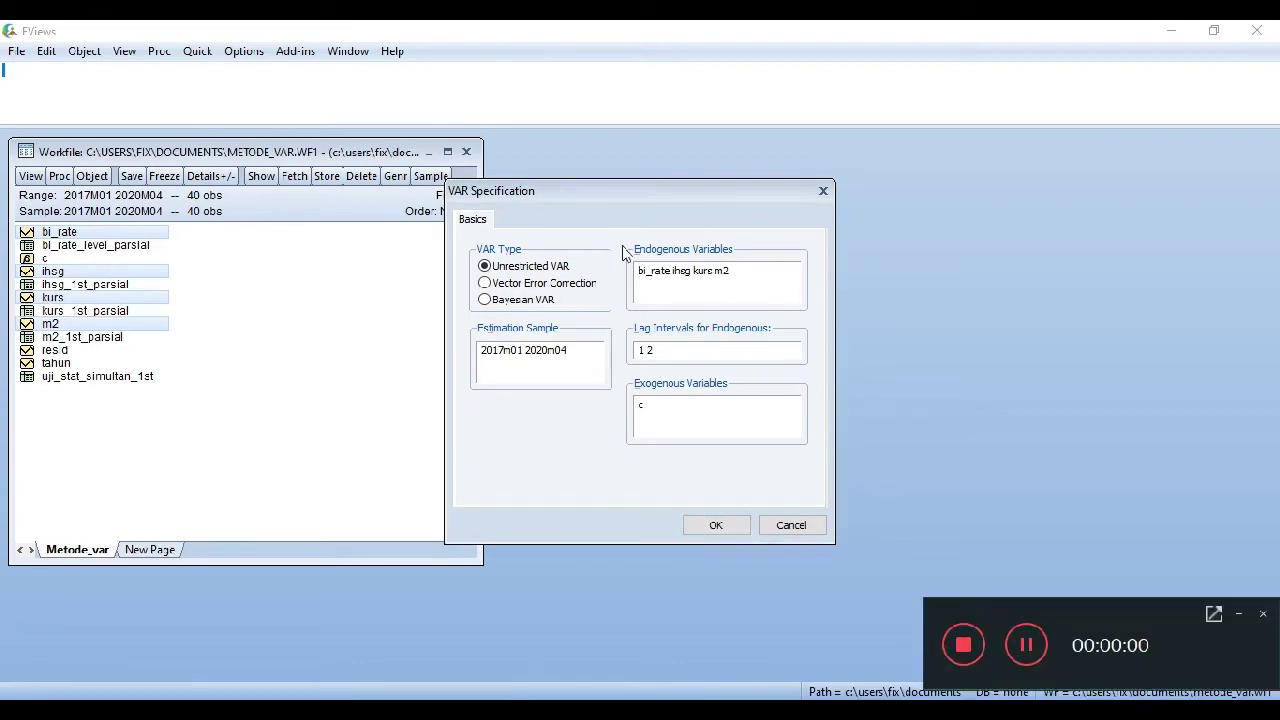
Set the endogenous variables to first differences: d(bi_rate) d(ihsg) d(kurs) d(m2)
left_click(647, 271)
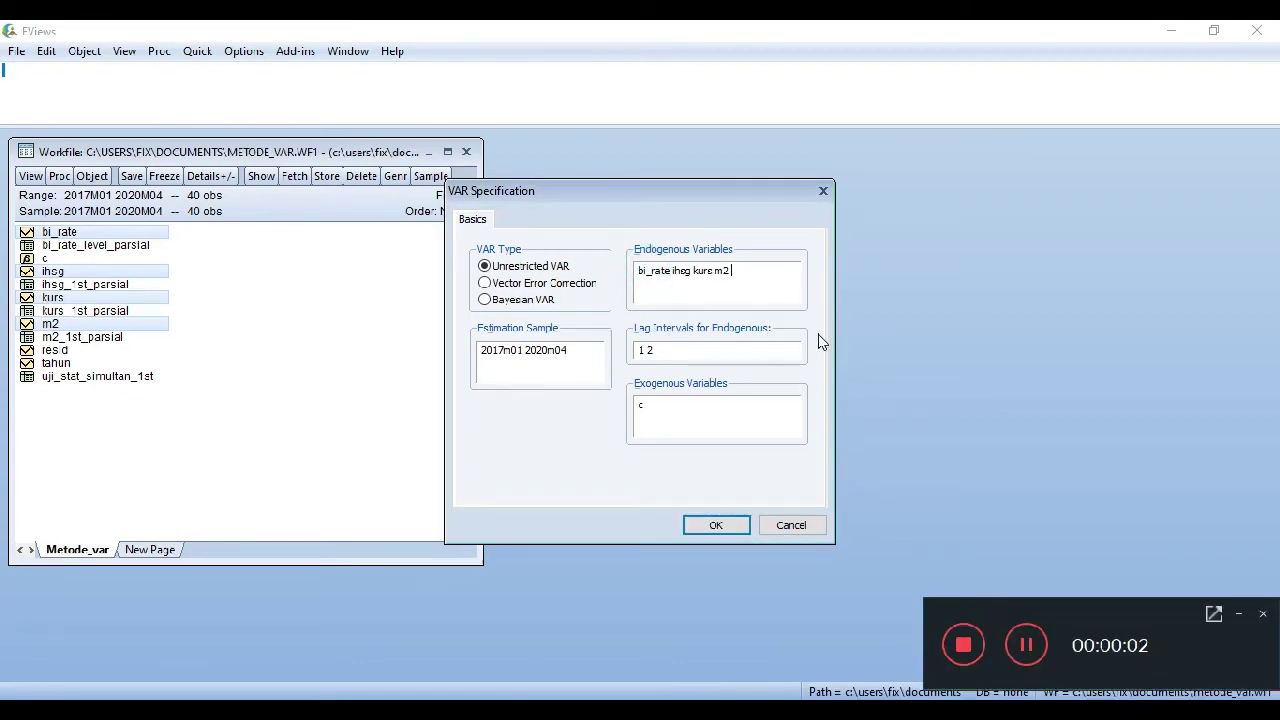
type("d(")
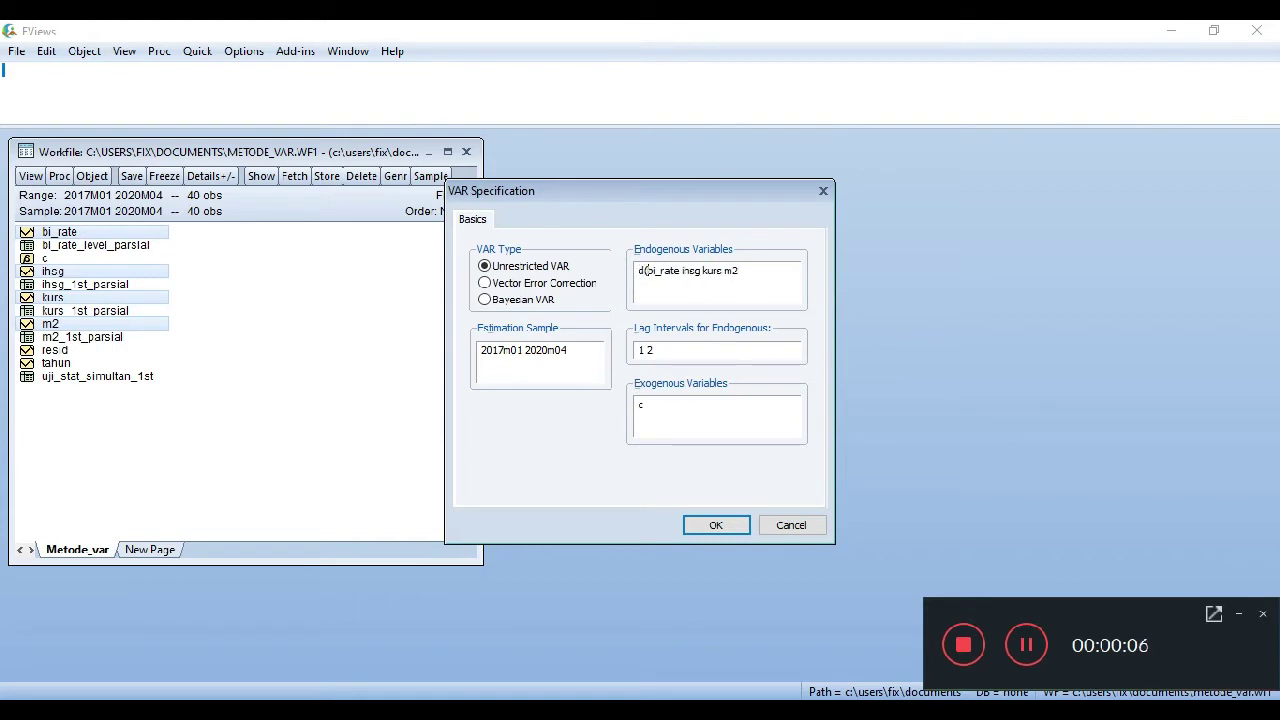
type(")d(")
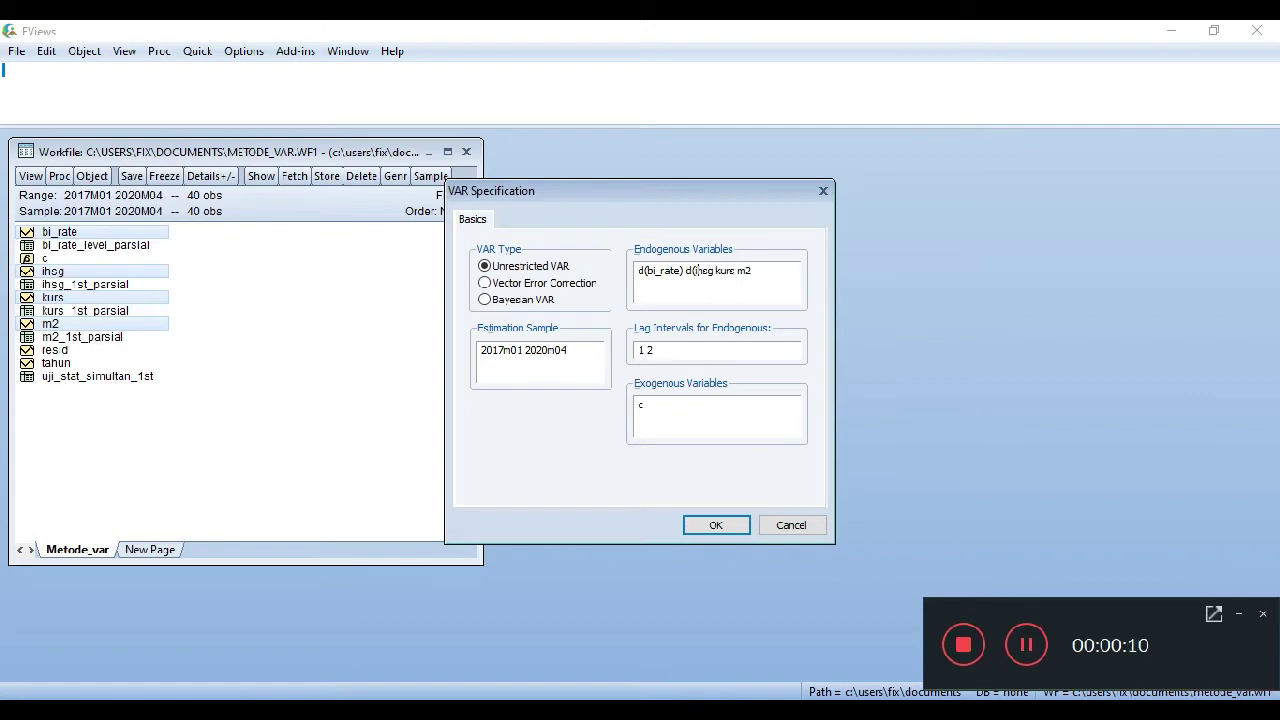
type(")d(")
type(")")
type("d(m")
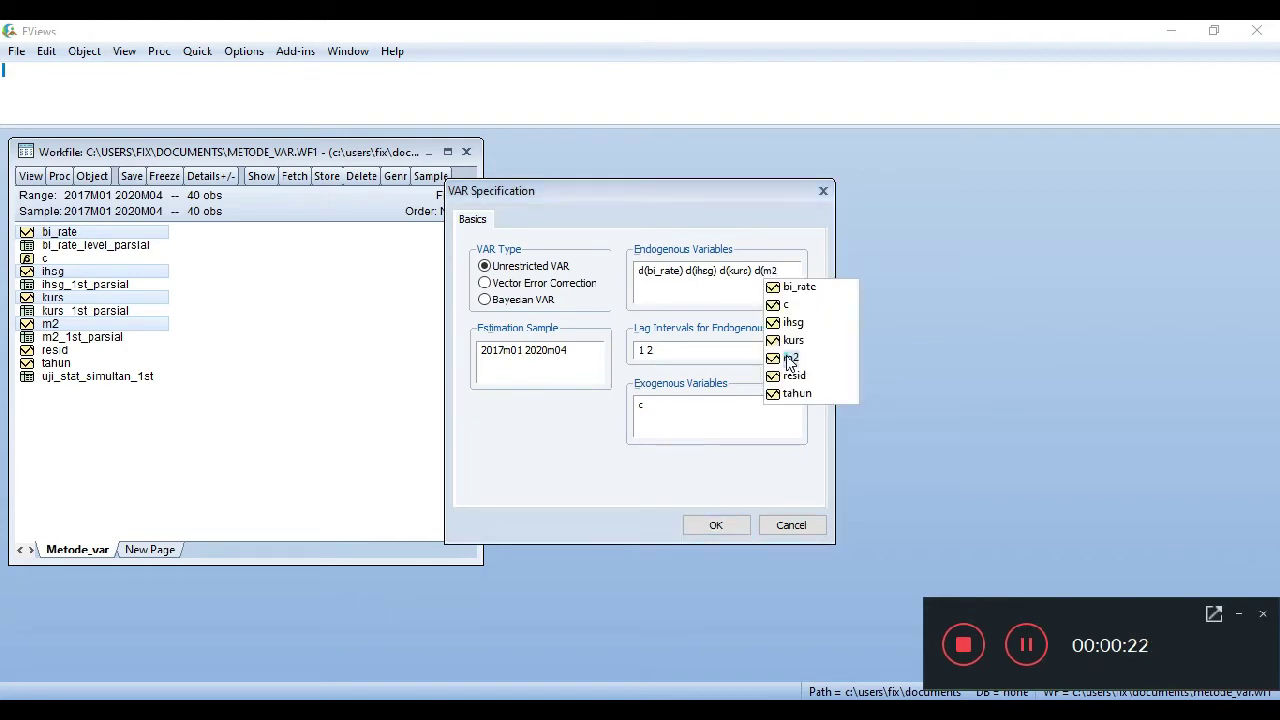
left_click(795, 360)
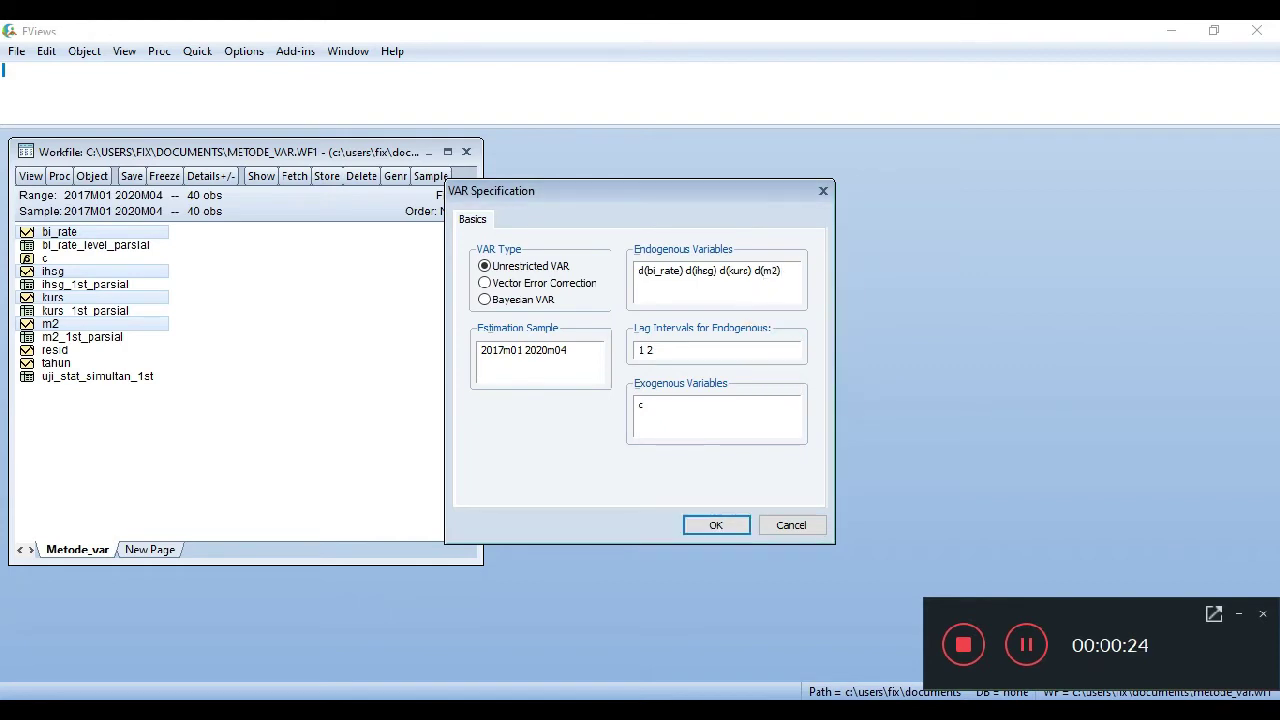
Set the lag intervals for the endogenous variables to 1 7 and estimate the unrestricted VAR
double_click(662, 355)
left_click(662, 355)
left_click(715, 525)
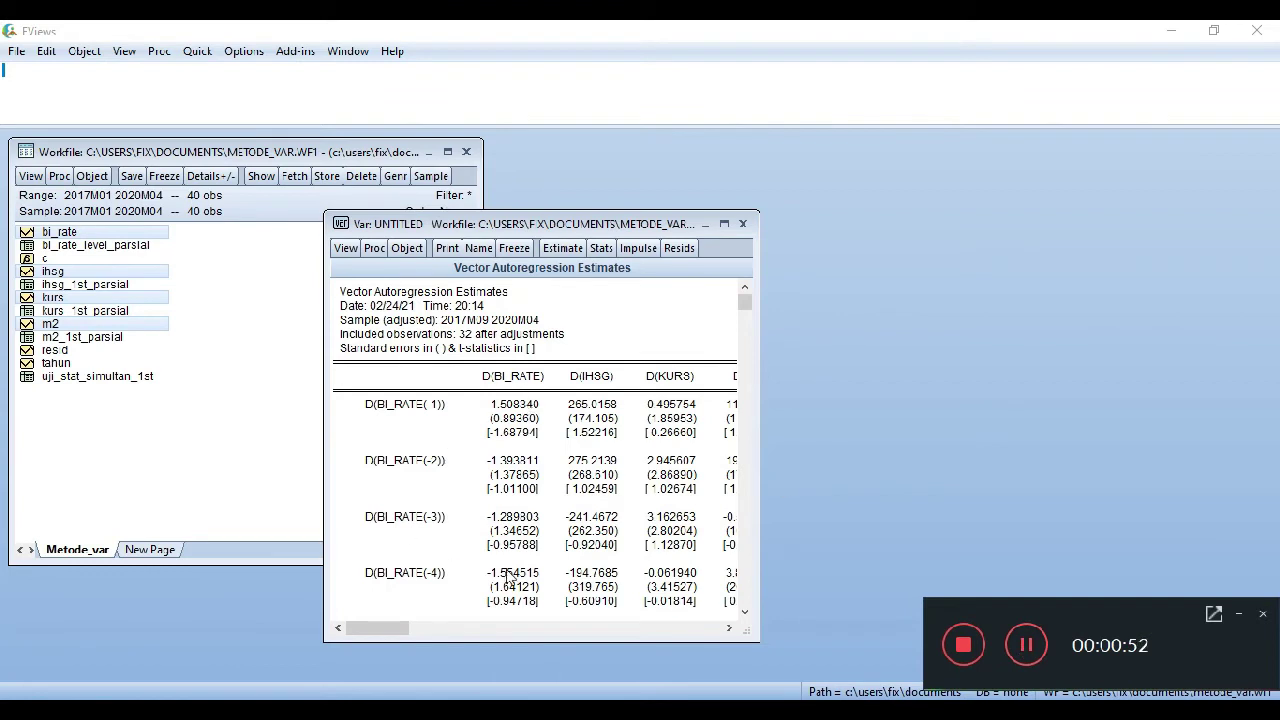
Check the stability of the VAR with lags 1 to 7 in the AR roots table and examine the moduli
left_click(344, 248)
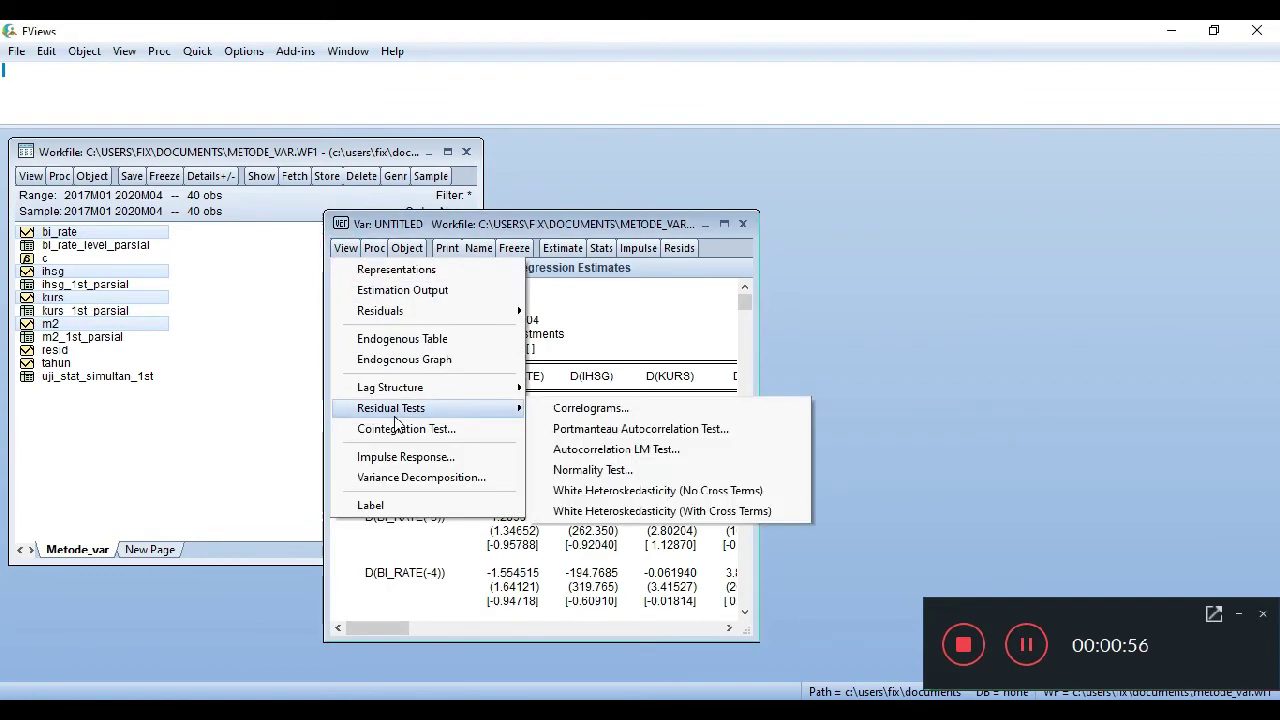
mouse_move(405, 392)
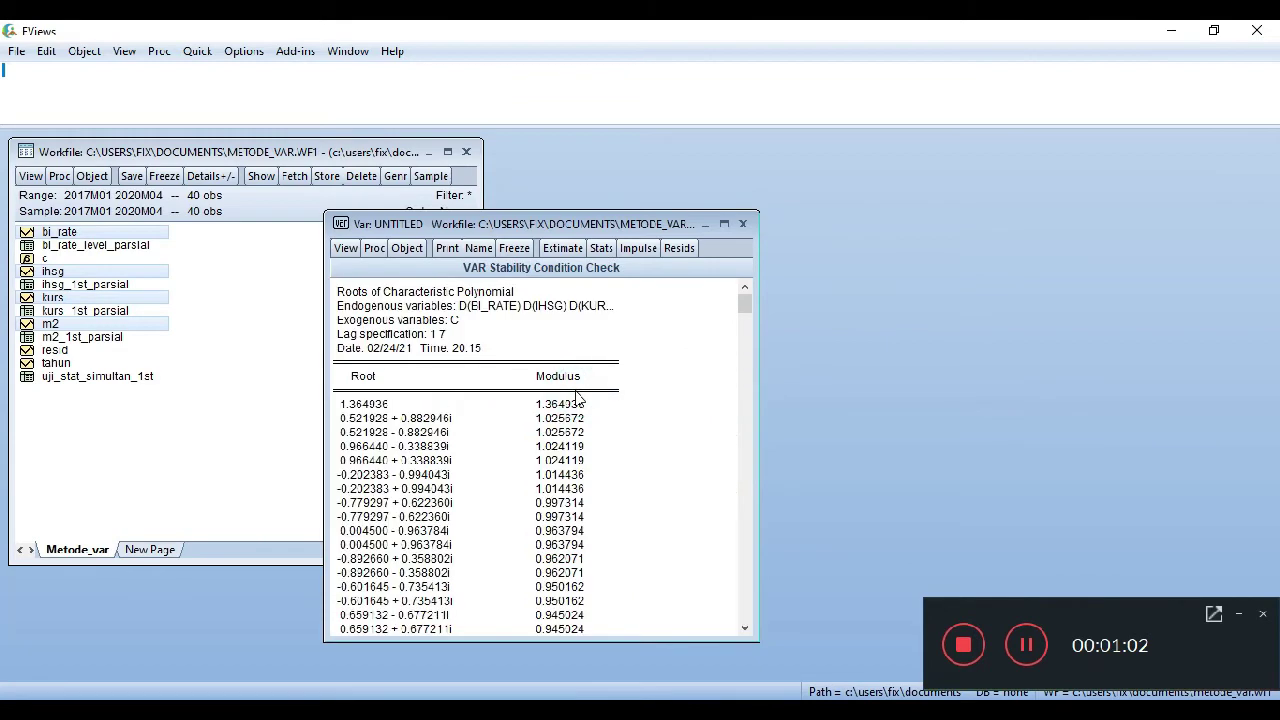
left_click_drag(747, 318, 747, 474)
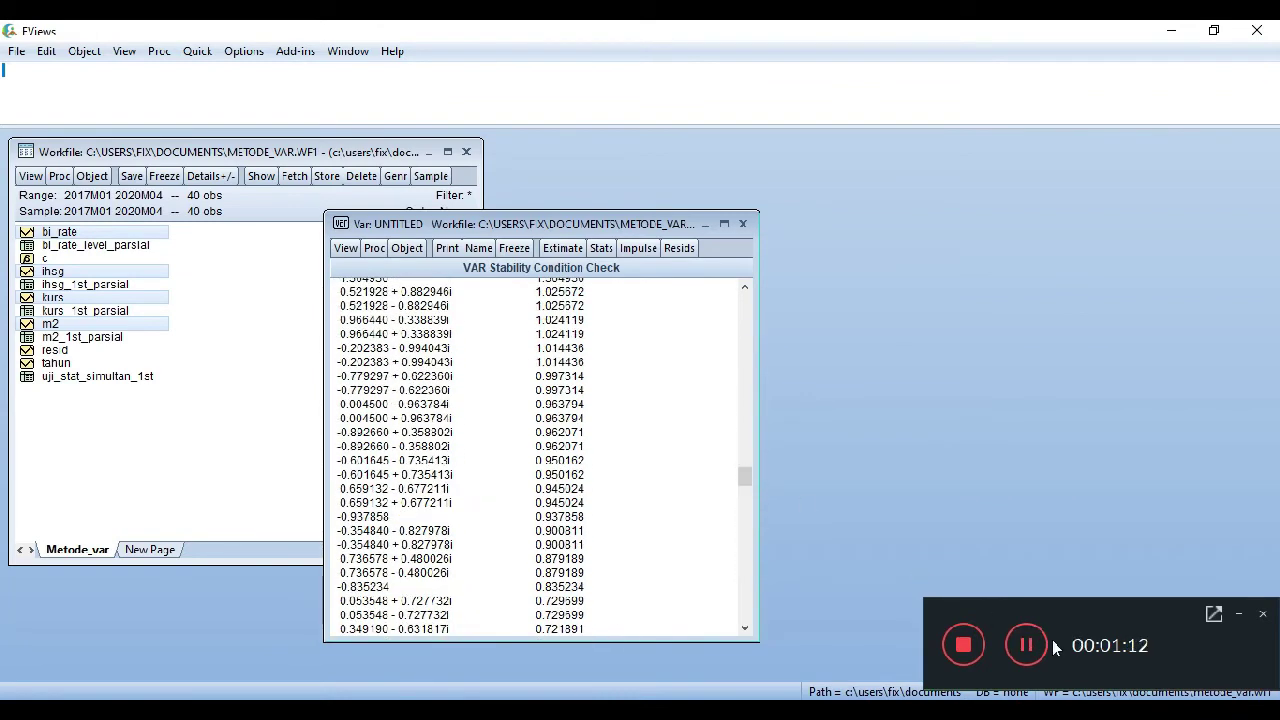
scroll(660, 462, "up", 2)
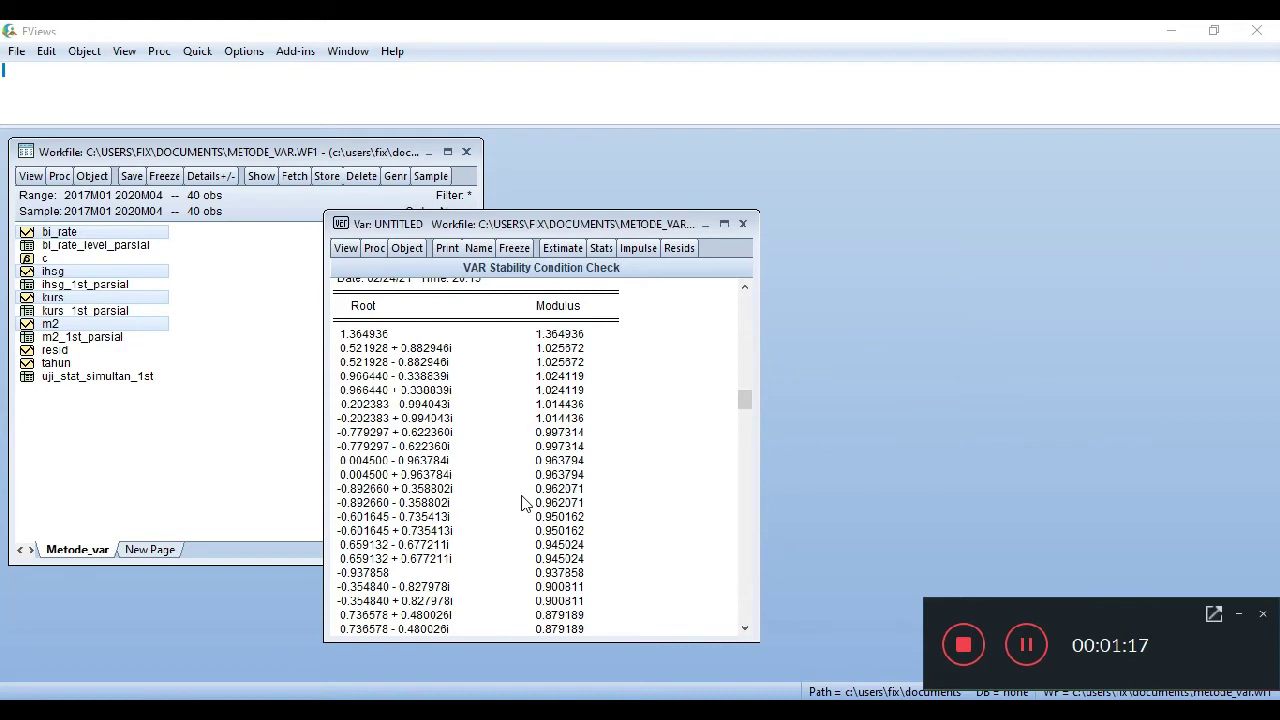
mouse_move(749, 407)
left_mouse_down()
mouse_move(740, 563)
mouse_move(737, 424)
left_mouse_up()
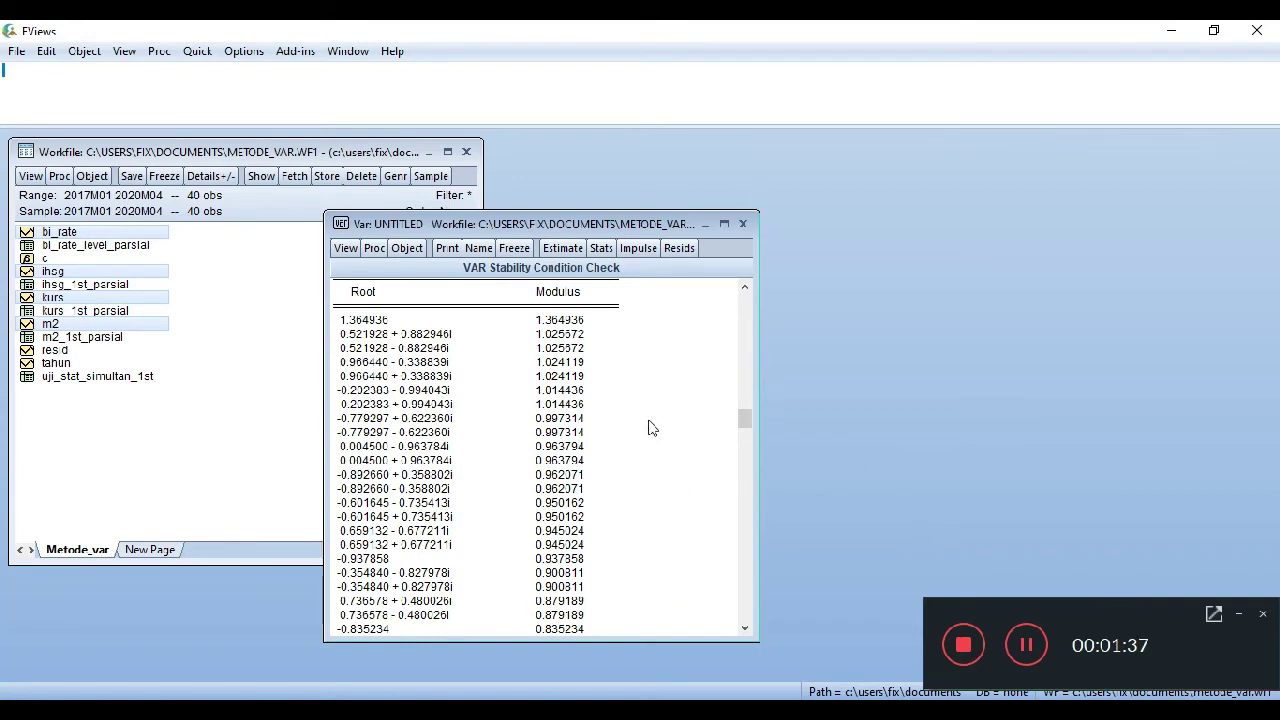
left_click(1026, 648)
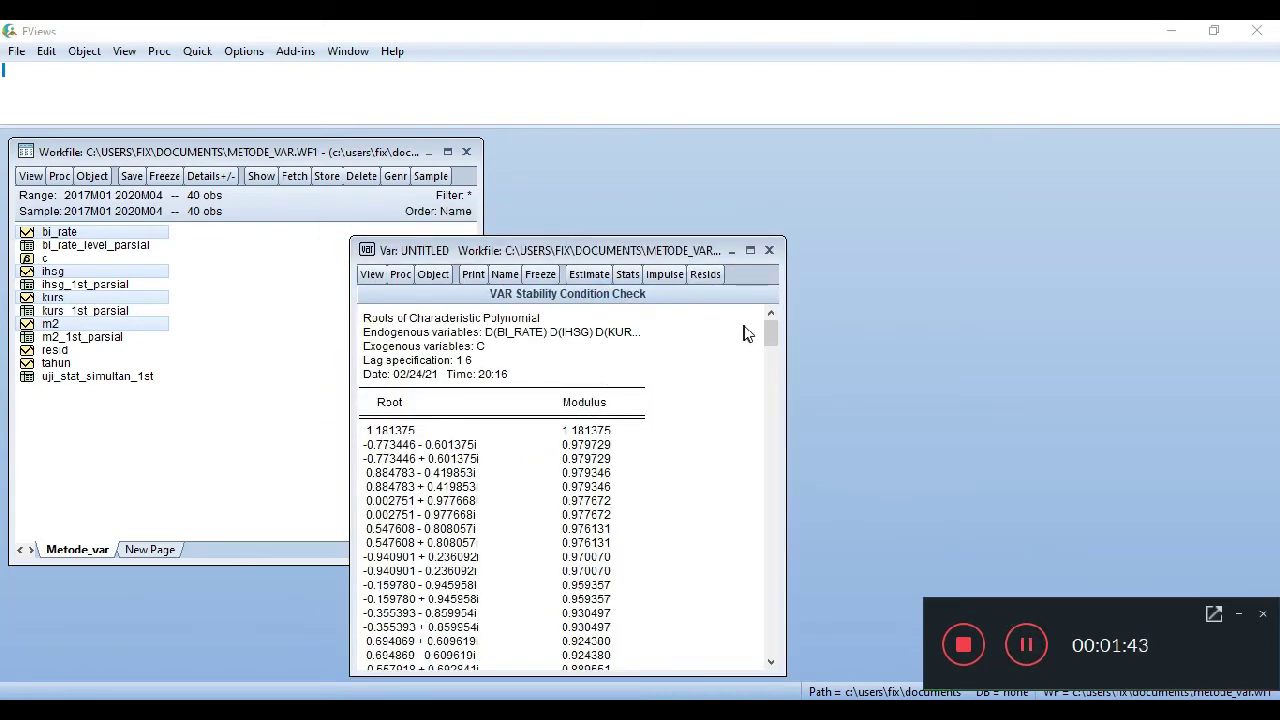
Re-estimate the VAR with the lag intervals for the endogenous variables set to 1 5
left_click(589, 275)
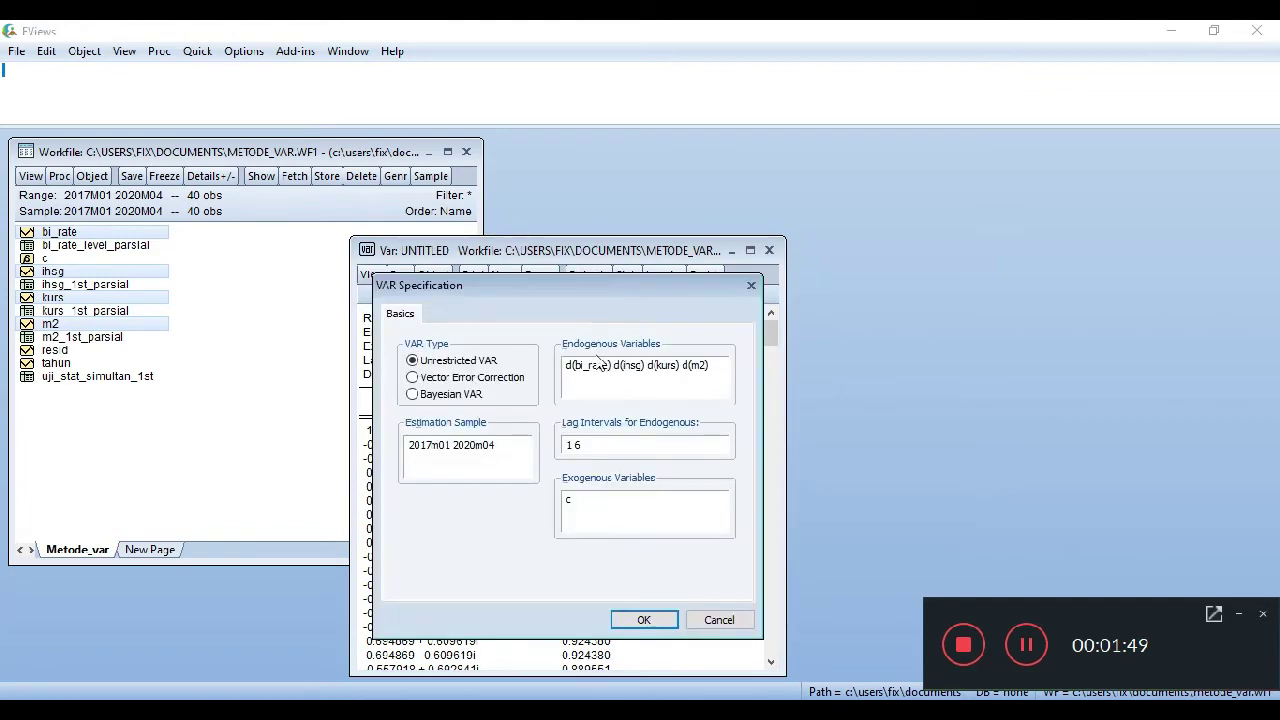
left_click(594, 445)
key("BackSpace")
left_click(644, 619)
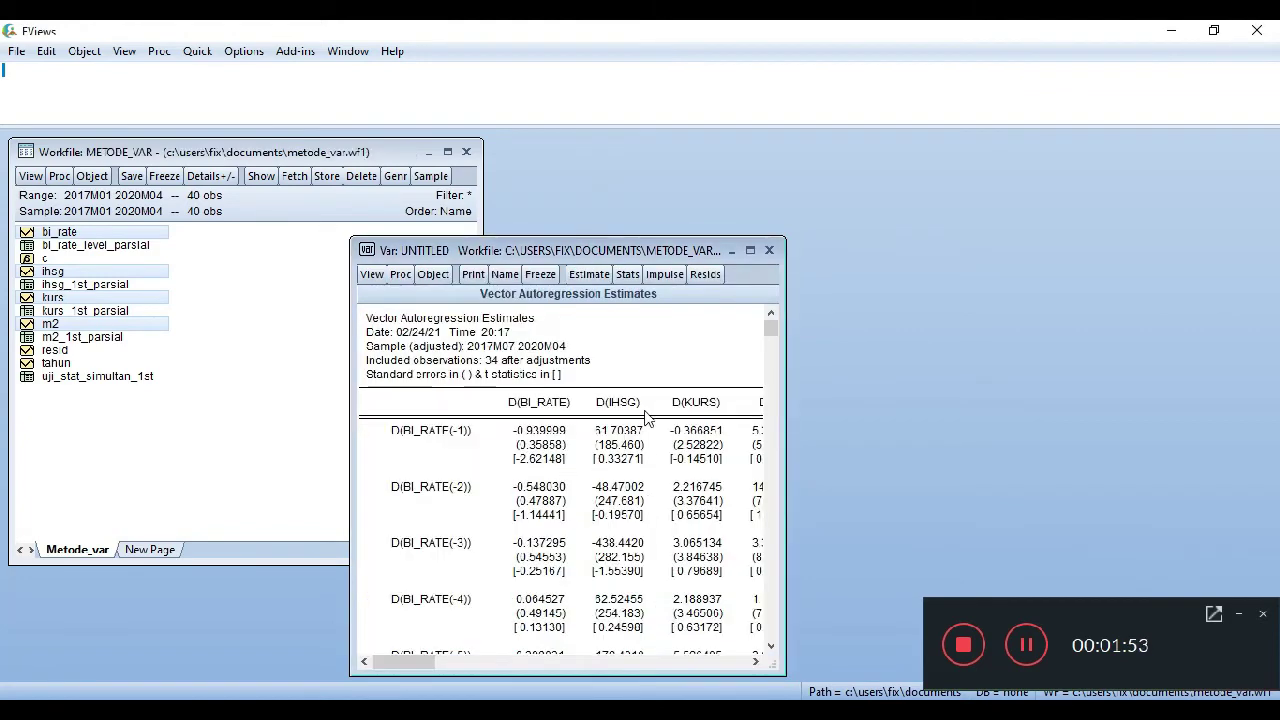
Display the AR roots table for the VAR with lags 1 to 5 and examine the moduli for stability
left_click(369, 275)
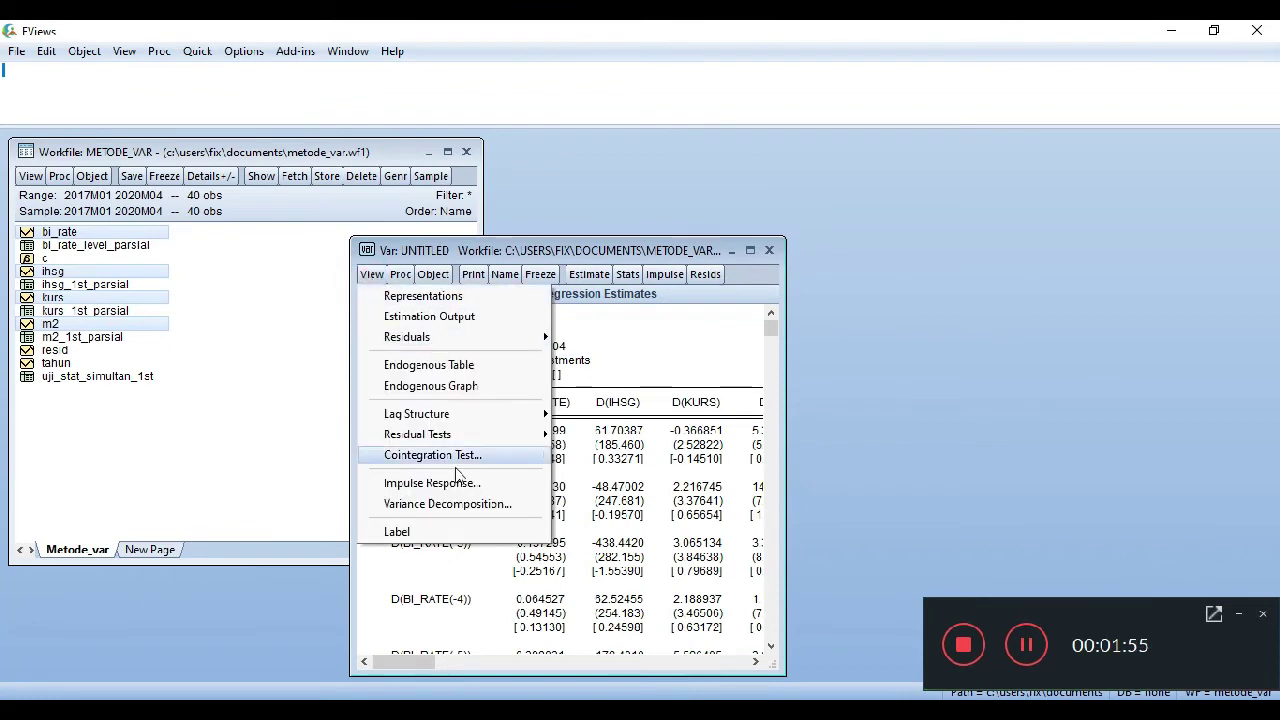
mouse_move(449, 418)
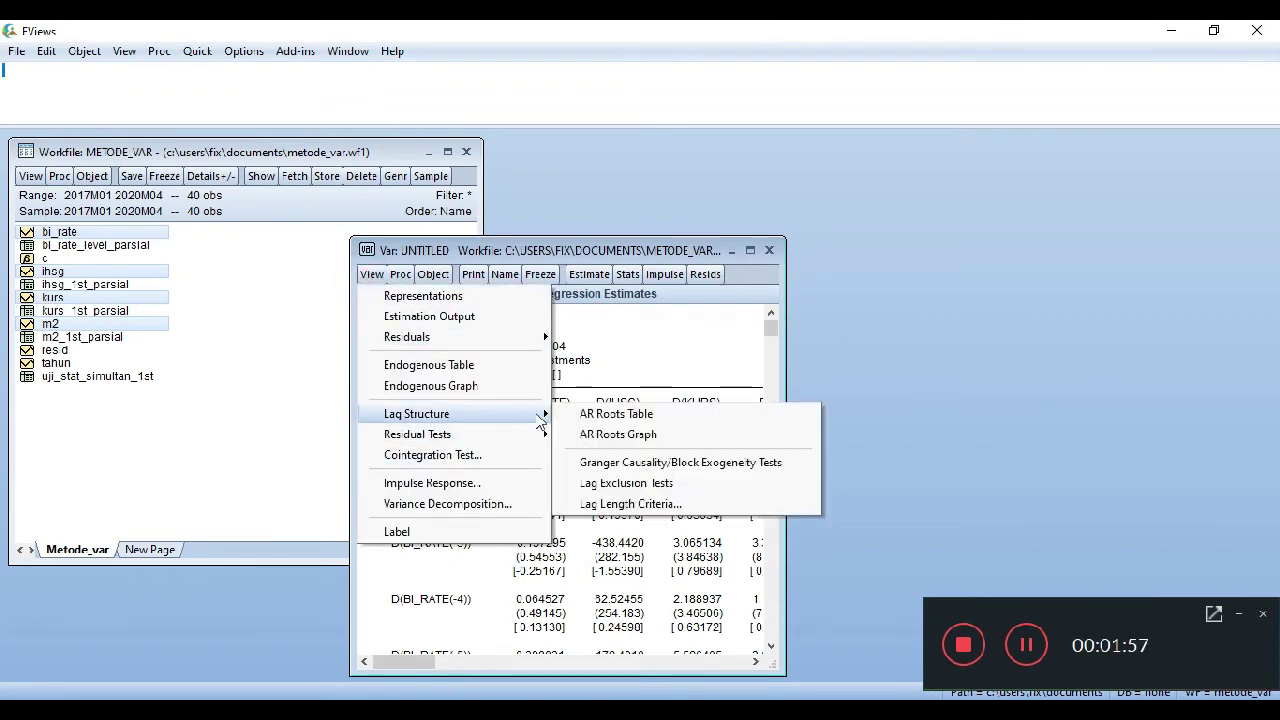
left_click(612, 414)
scroll(765, 323, "down", 2)
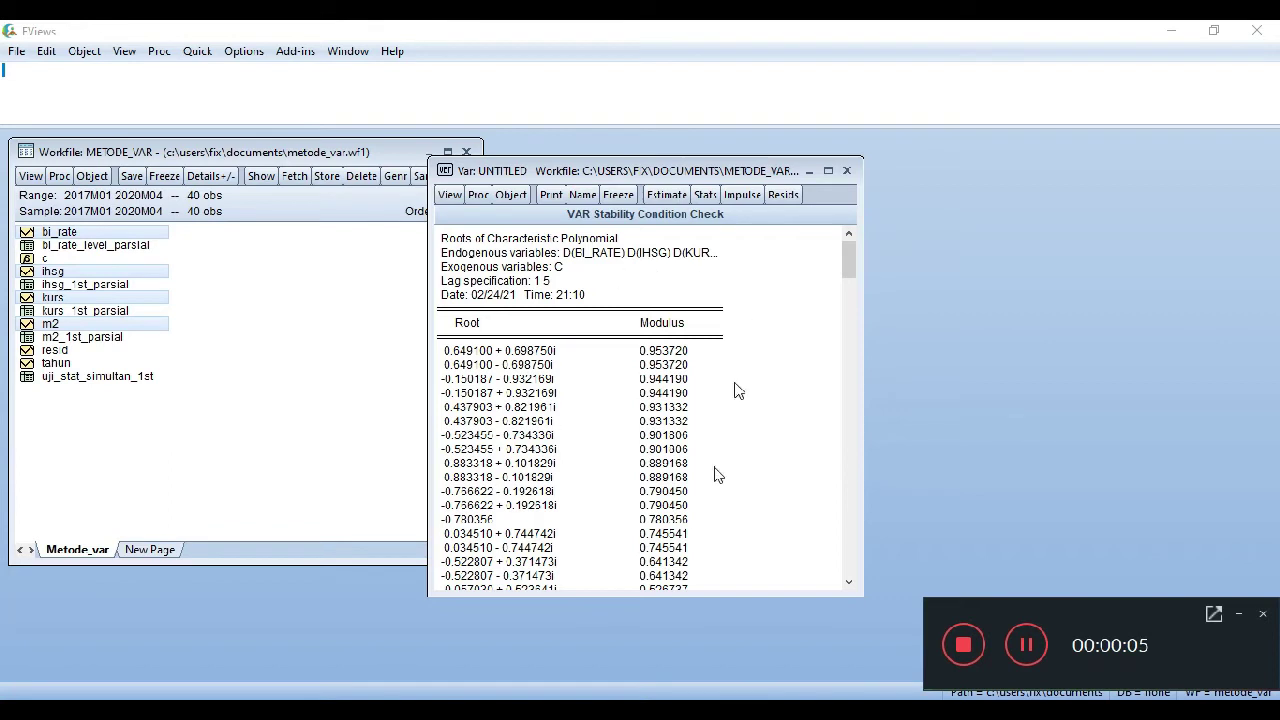
Run the lag length criteria on the VAR with 6 lags included and maximize the window showing the results
left_click(451, 199)
mouse_move(605, 334)
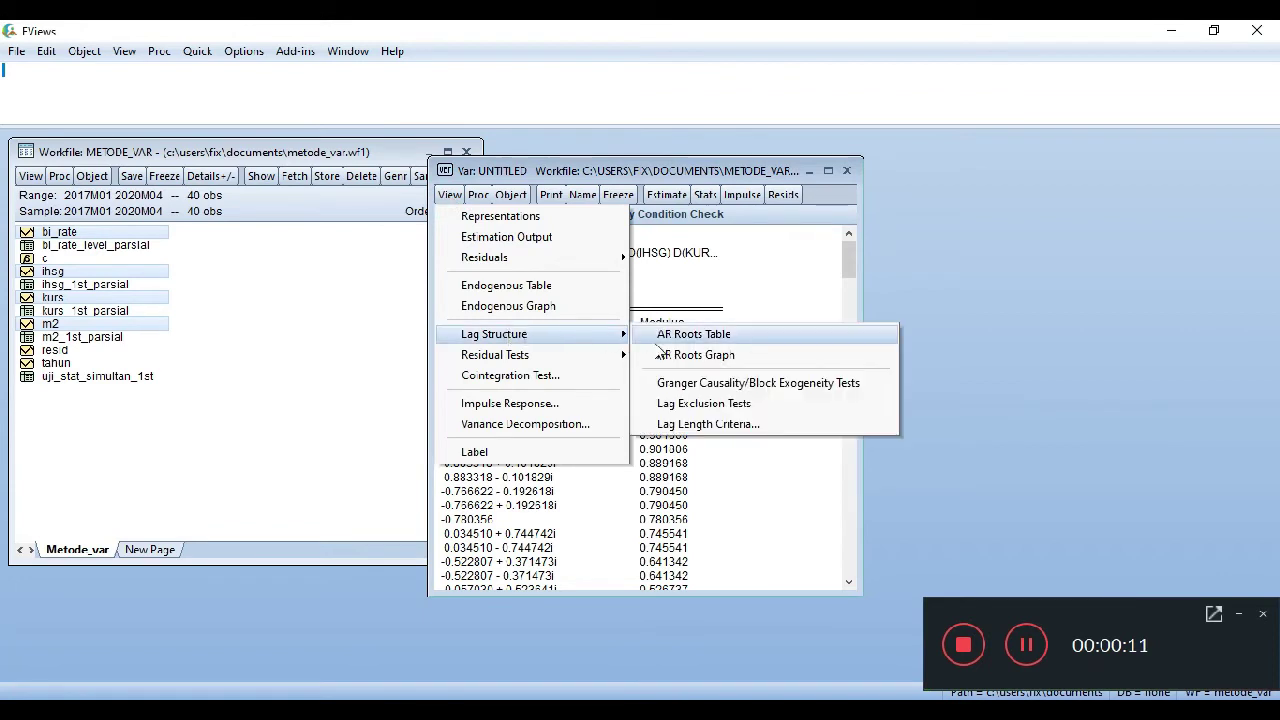
left_click(708, 424)
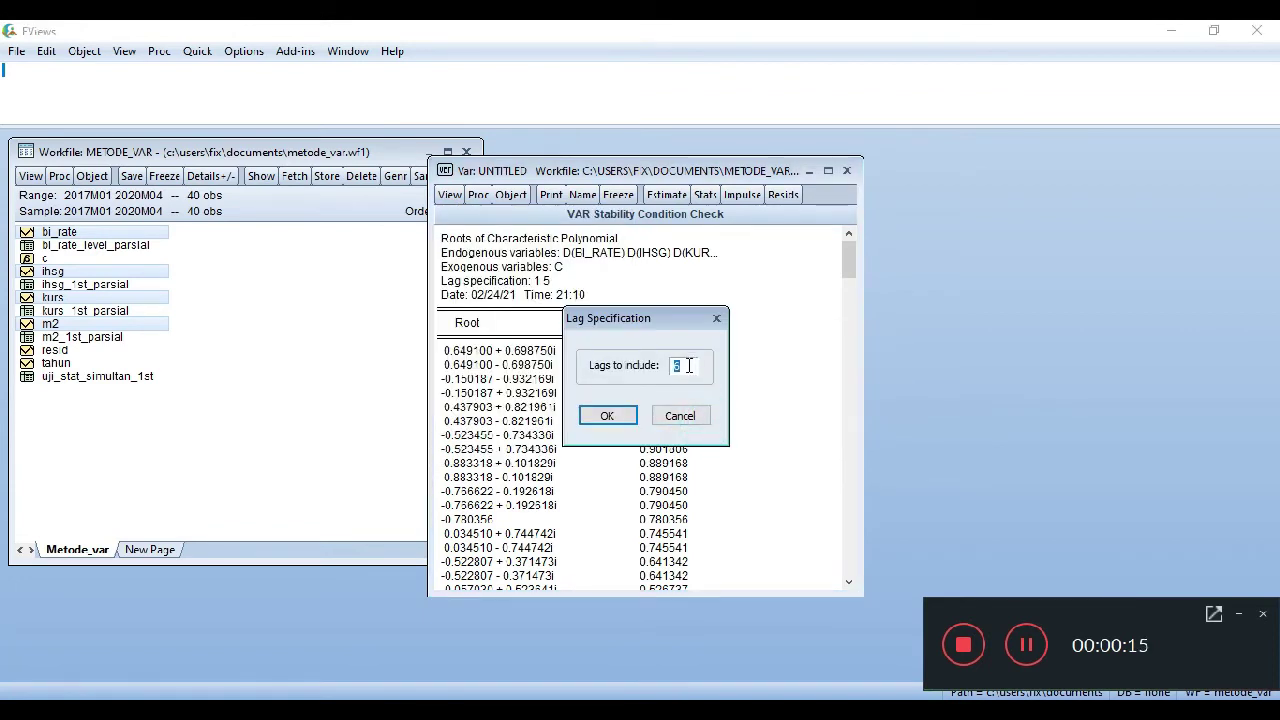
type("6")
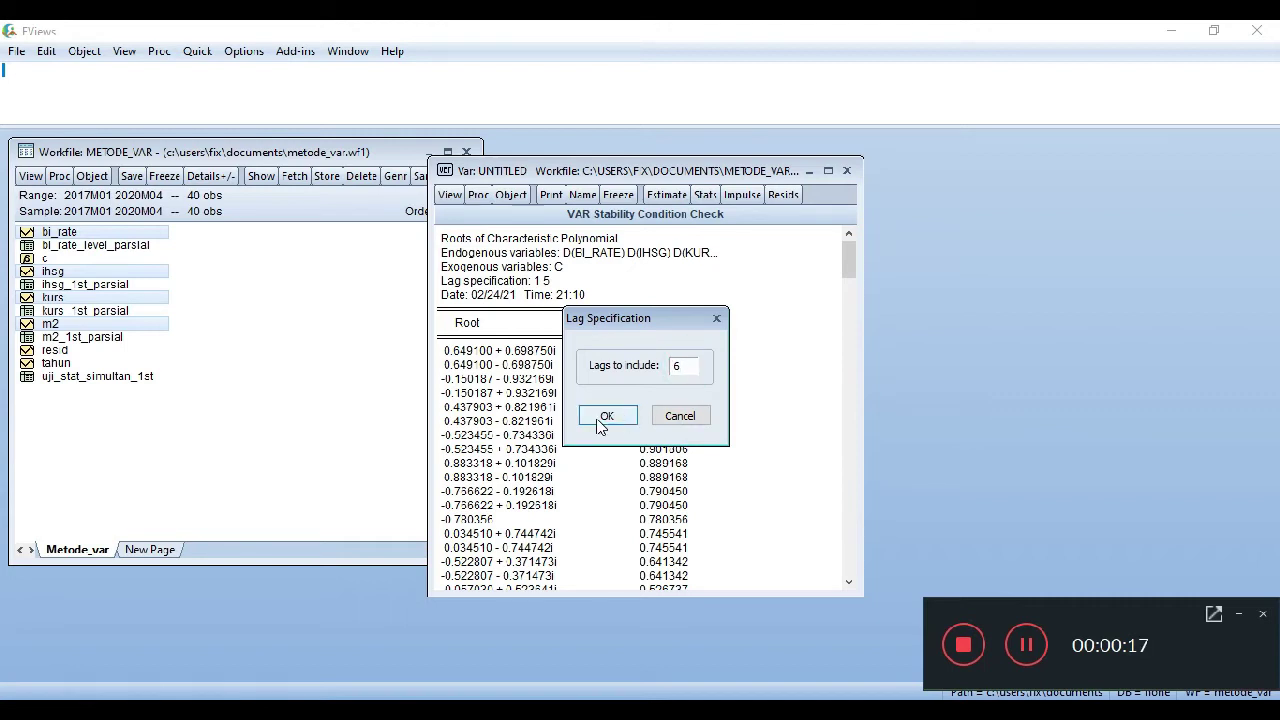
left_click(606, 416)
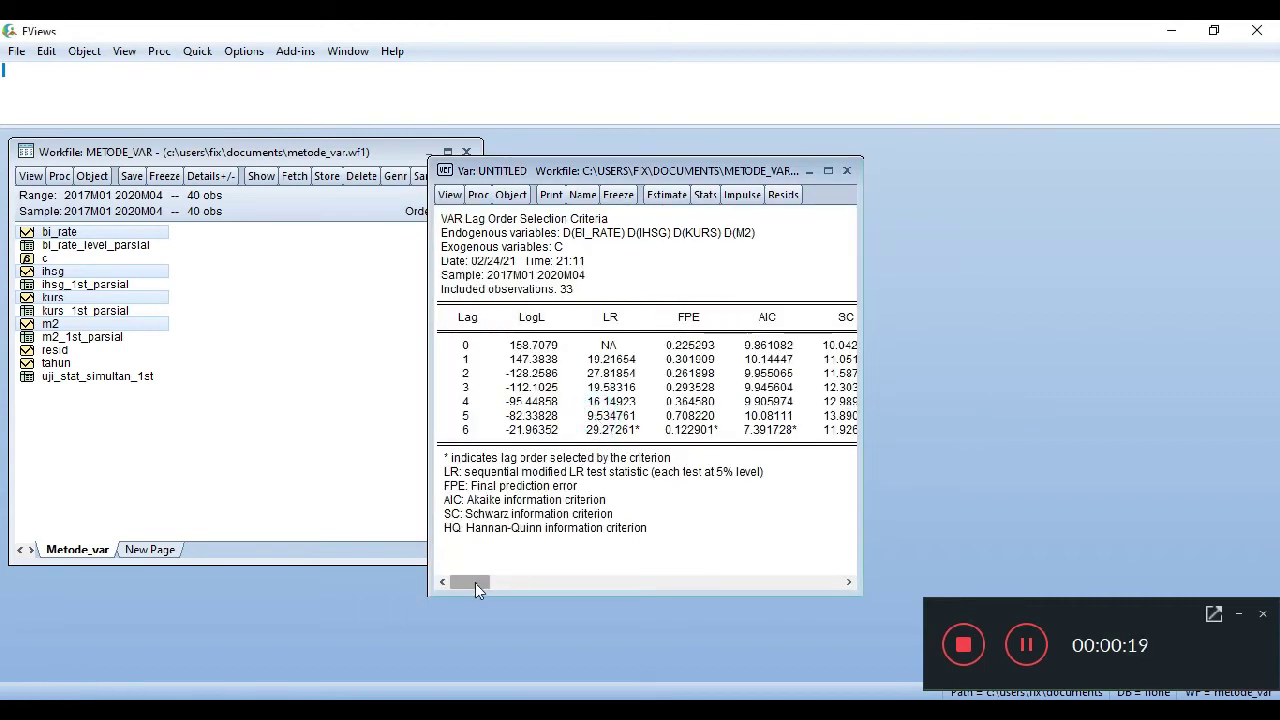
left_click(828, 171)
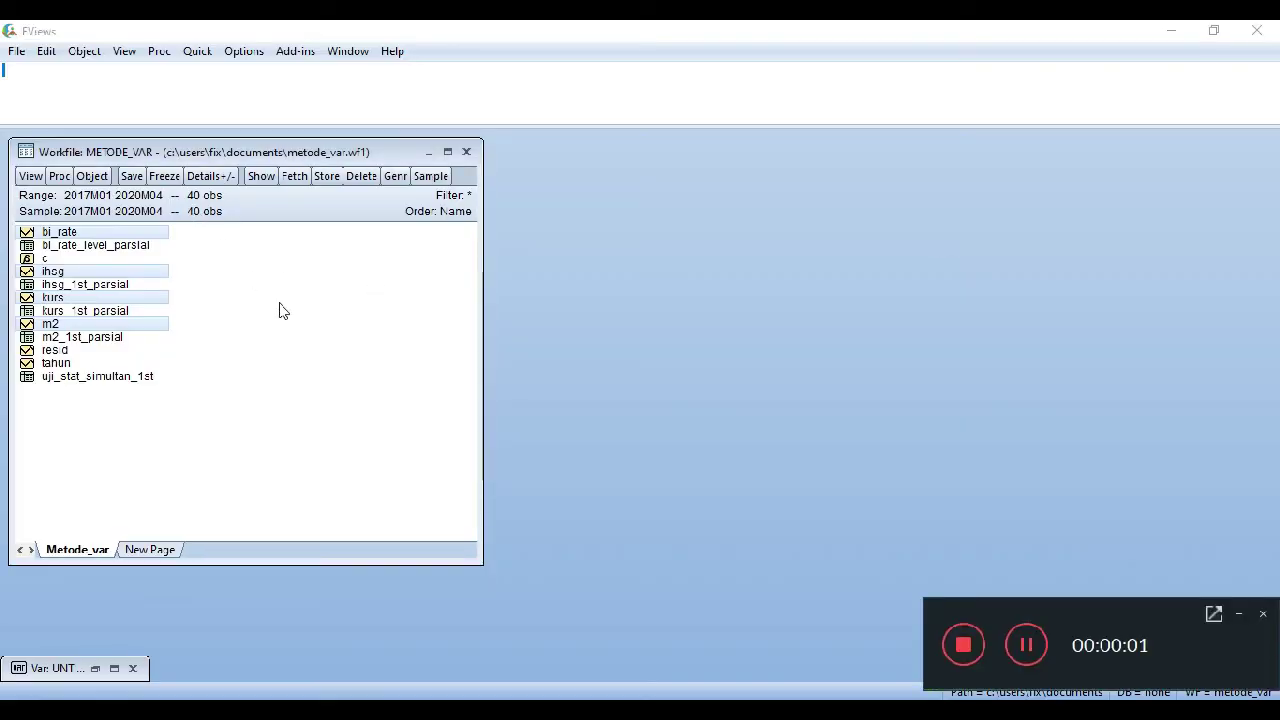
Open the selected series bi_rate, ihsg, kurs and m2 together as a group
right_click(105, 270)
mouse_move(155, 287)
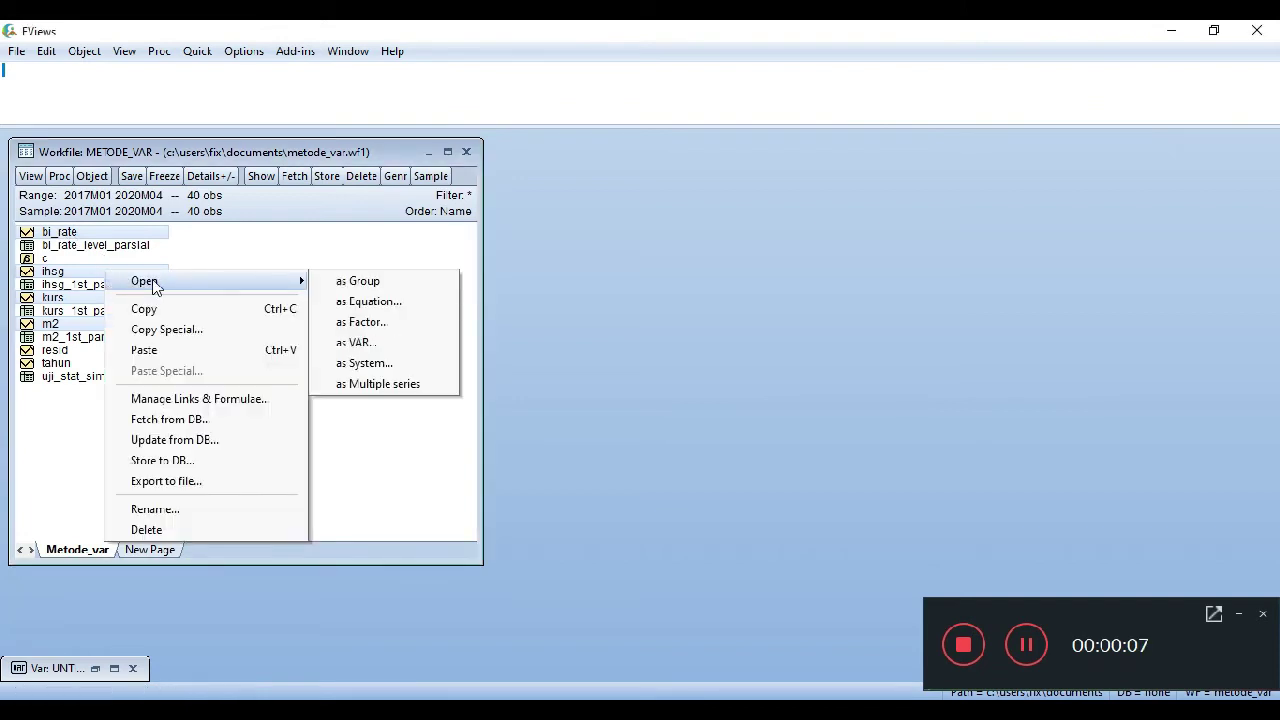
left_click(413, 288)
Run the Johansen system cointegration test on the group with intercept (no trend) in CE and test VAR, lag intervals 1 1 and size 0.05
left_click(478, 250)
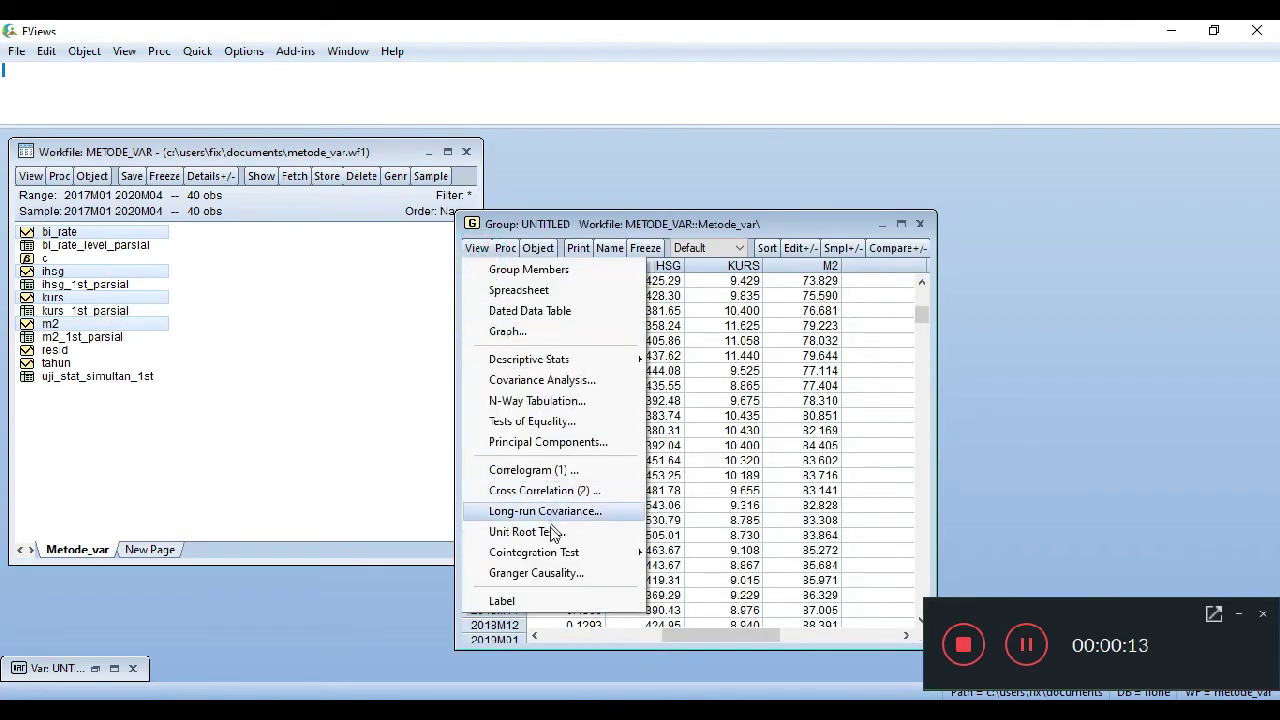
mouse_move(551, 560)
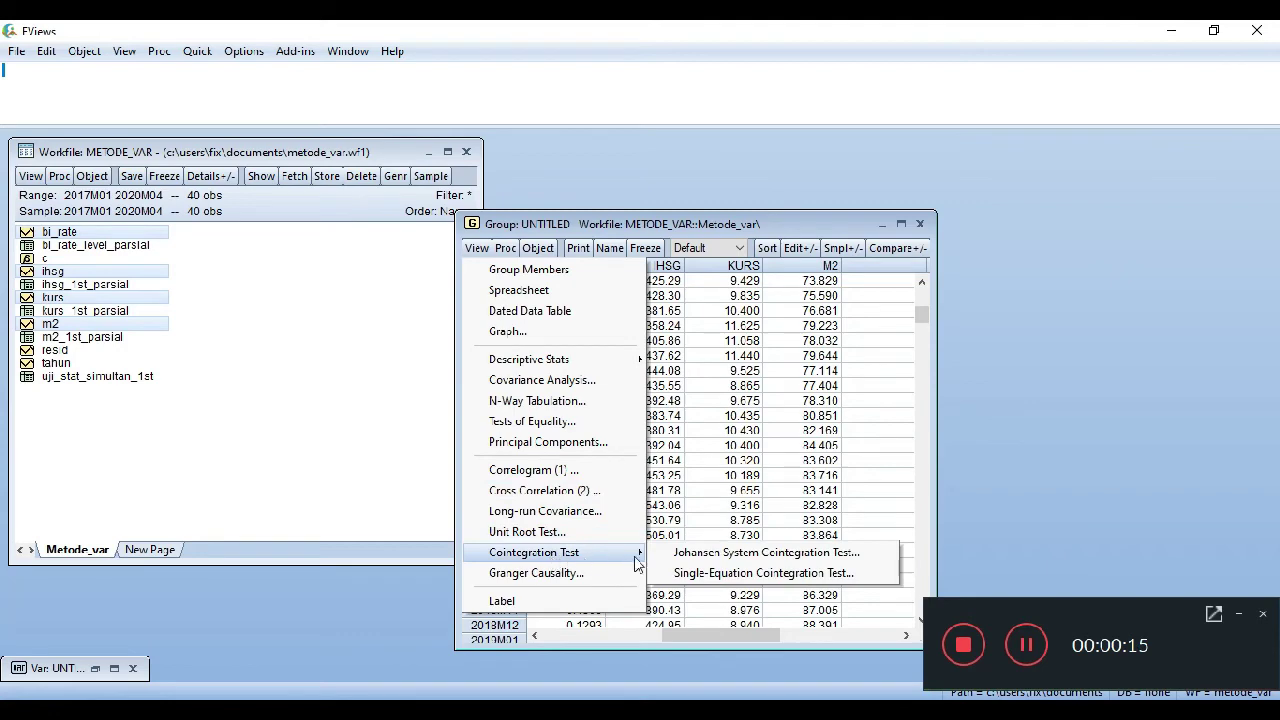
left_click(724, 556)
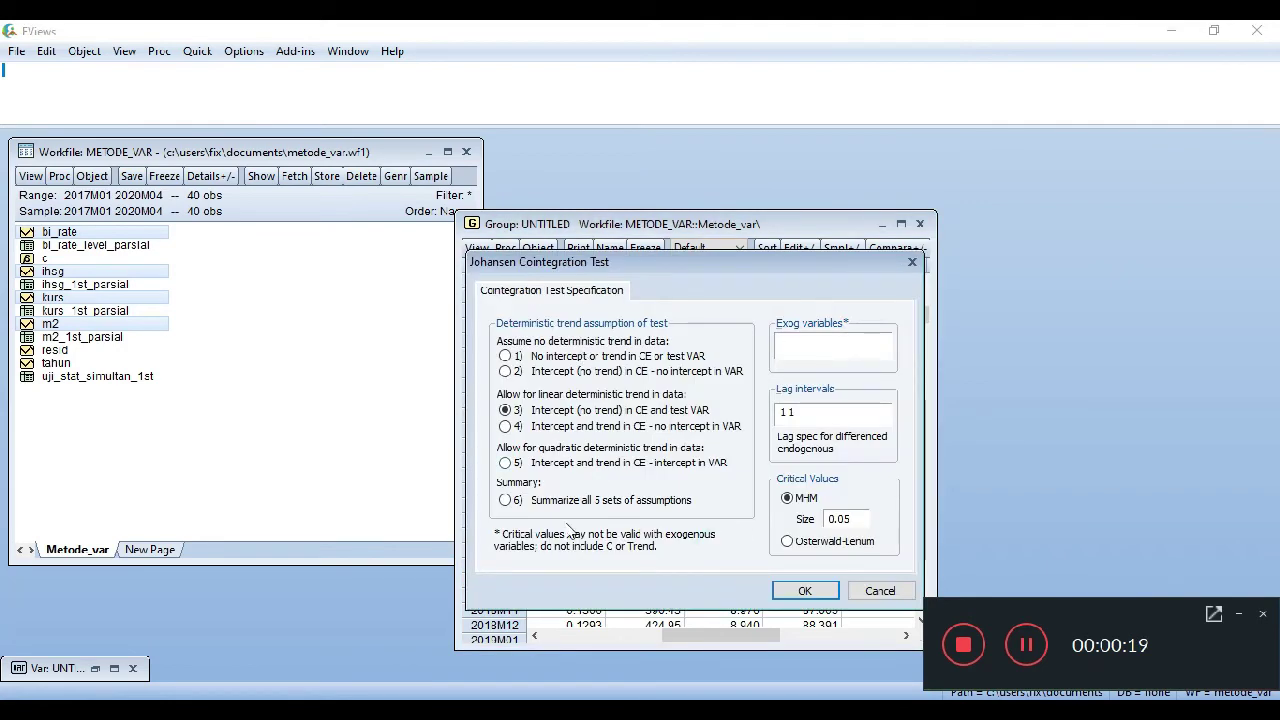
left_click(805, 591)
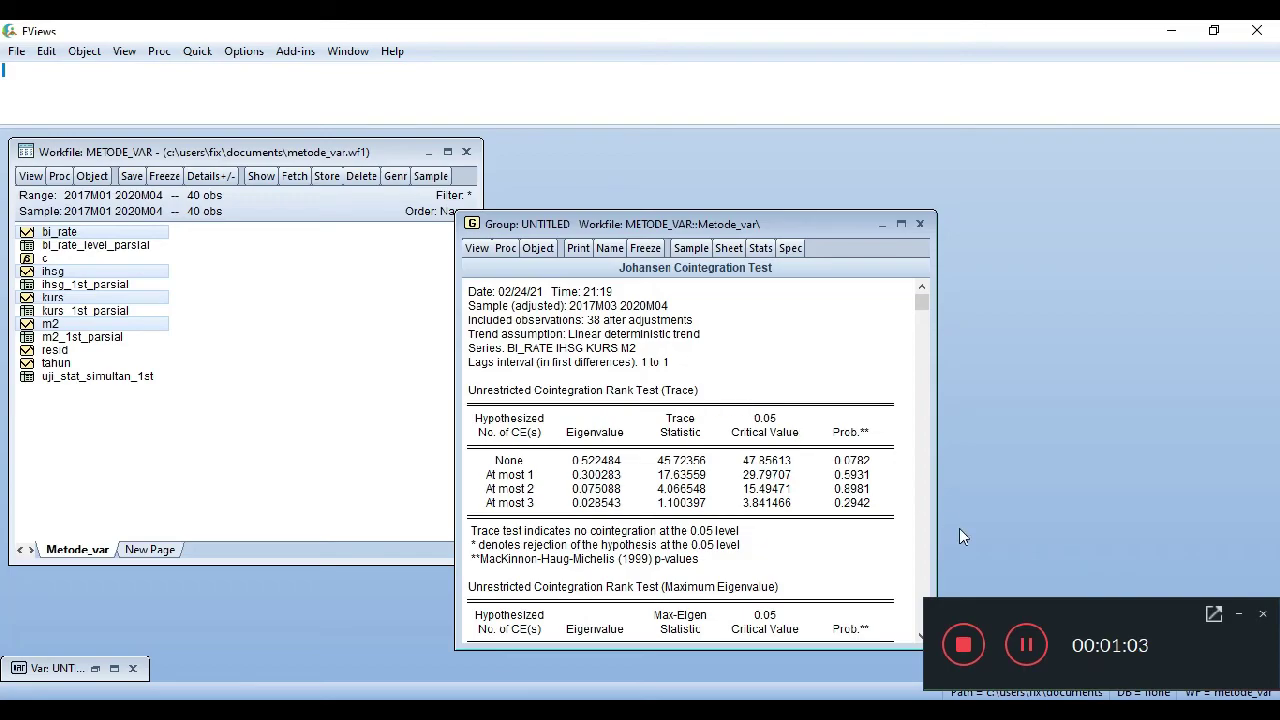
left_click(963, 645)
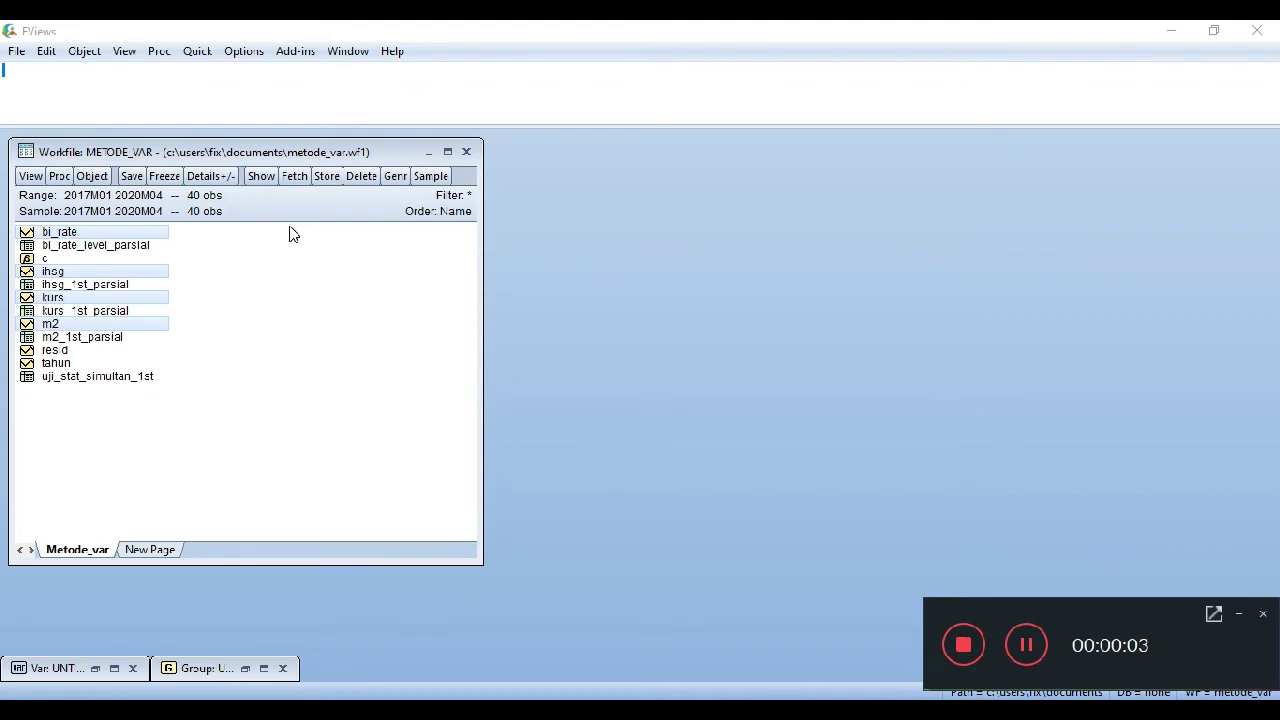
Estimate an unrestricted VAR of bi_rate, ihsg, kurs and m2 with lag intervals 1 6, discarding the previous untitled VAR, and maximize the estimates
right_click(102, 270)
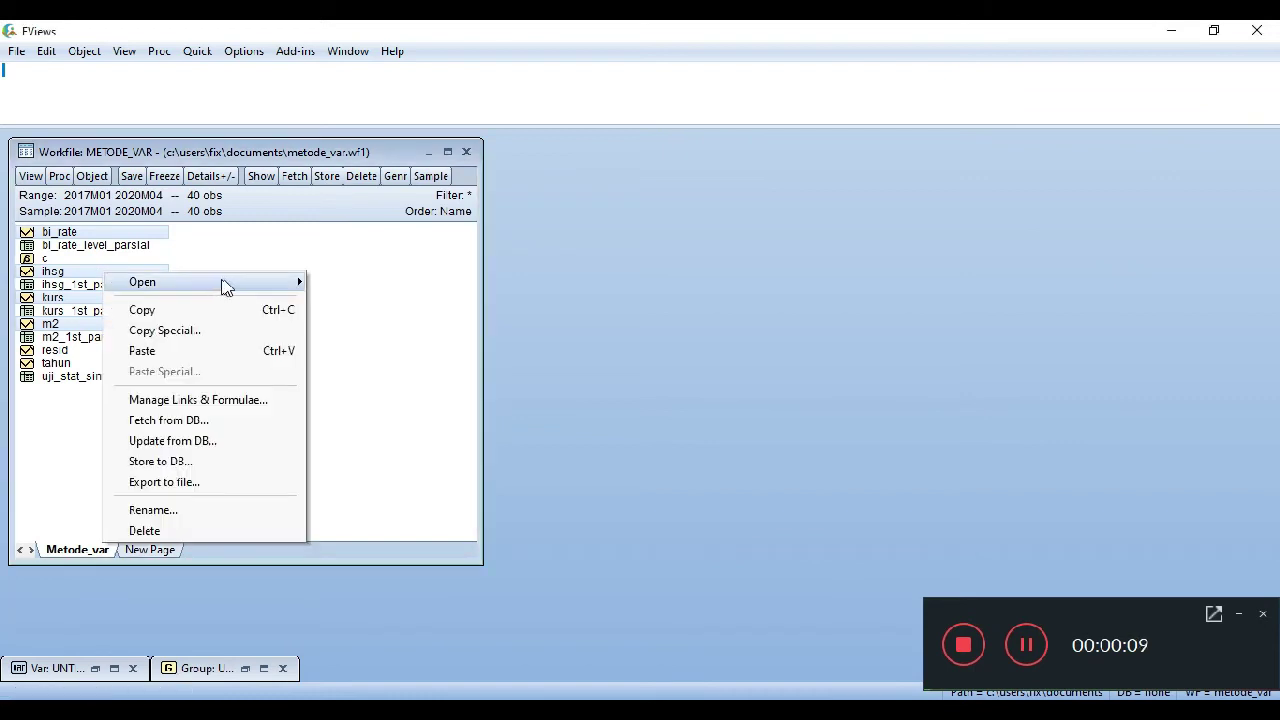
mouse_move(224, 284)
left_click(360, 344)
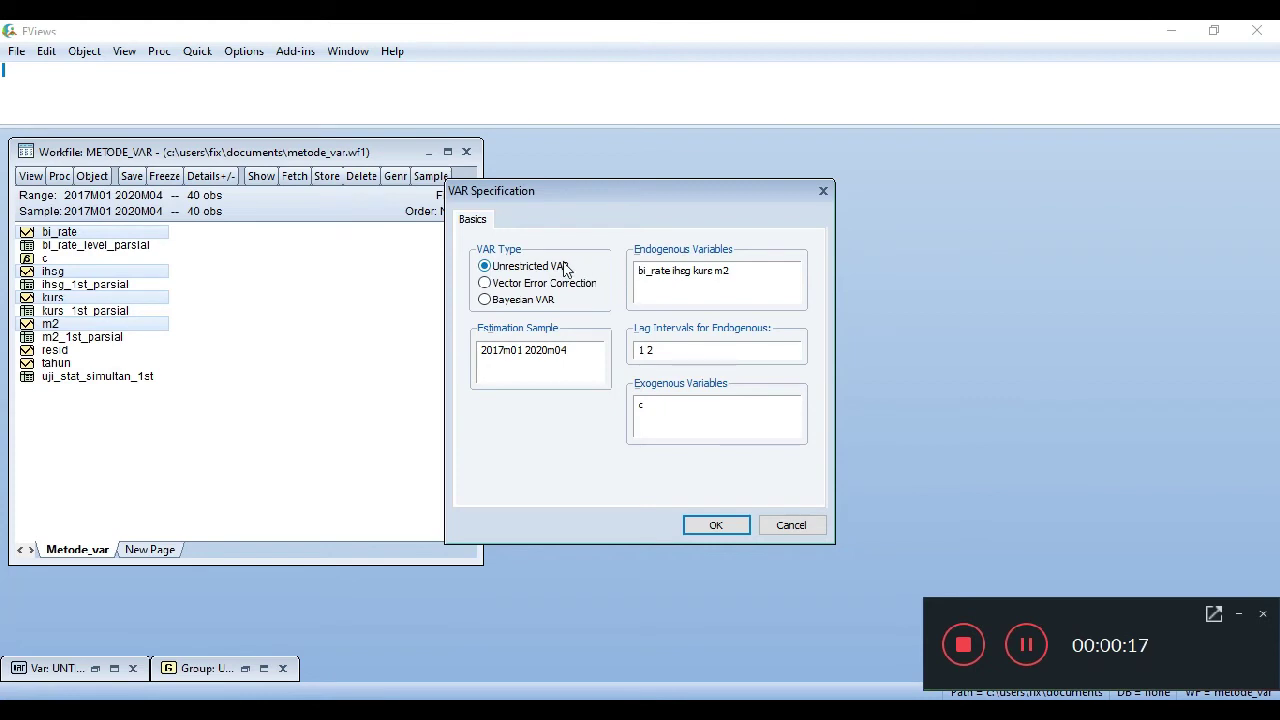
left_click(685, 351)
key("BackSpace")
left_click(716, 526)
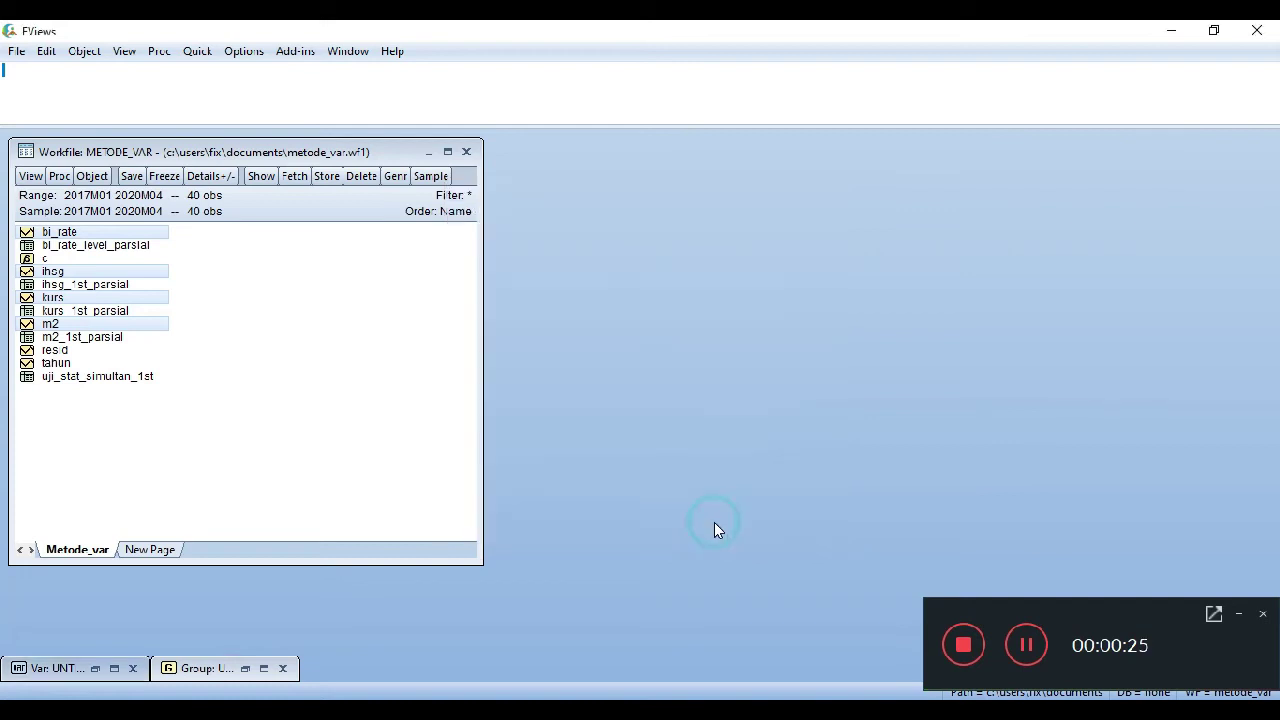
left_click(594, 403)
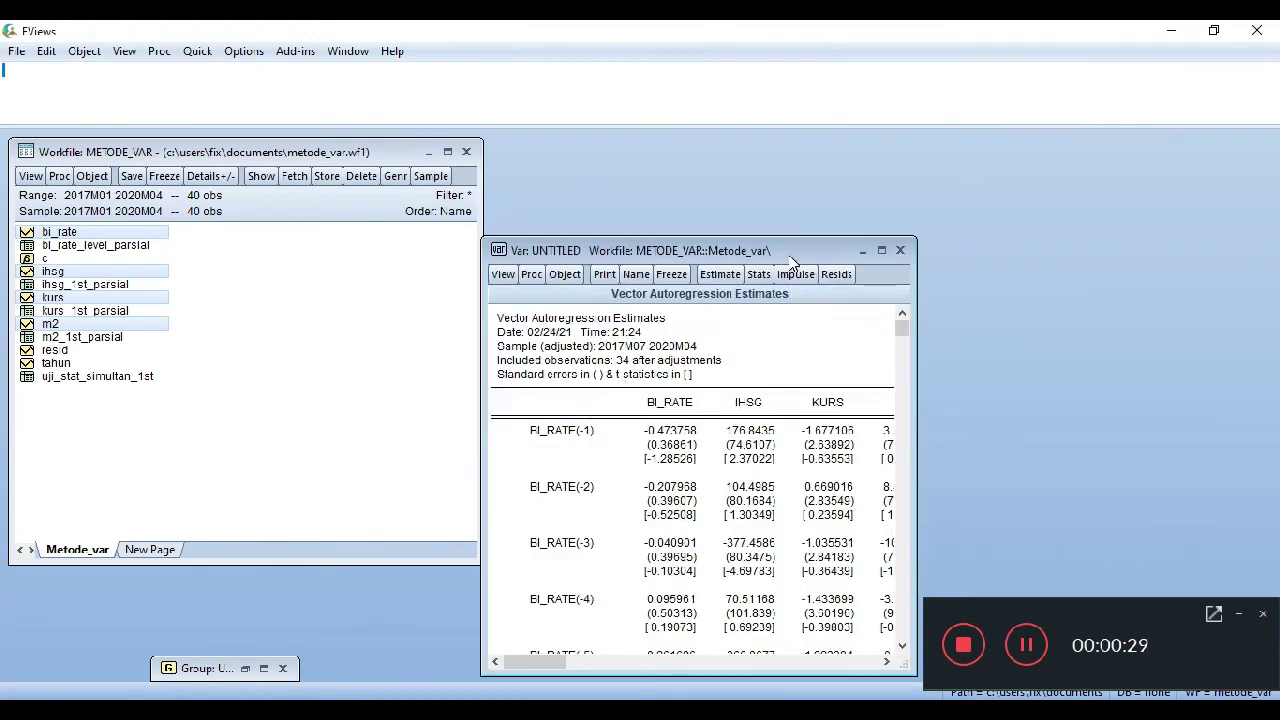
left_click(1036, 650)
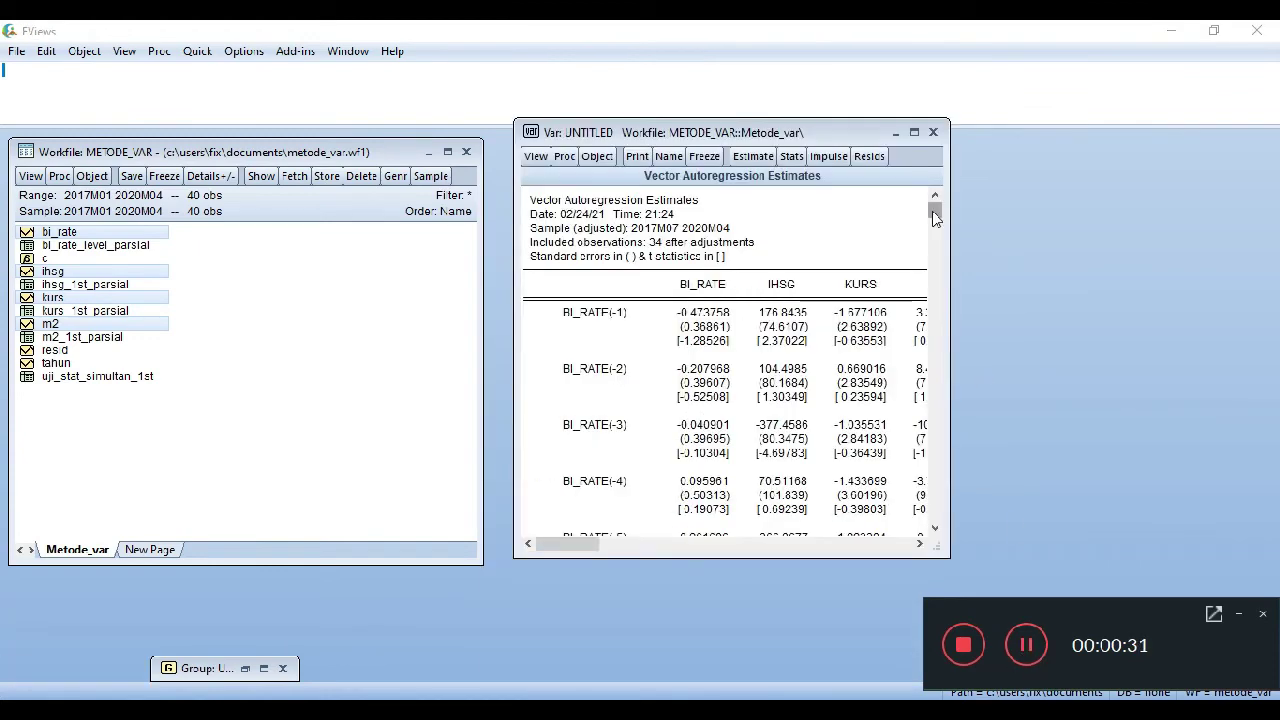
left_click(913, 126)
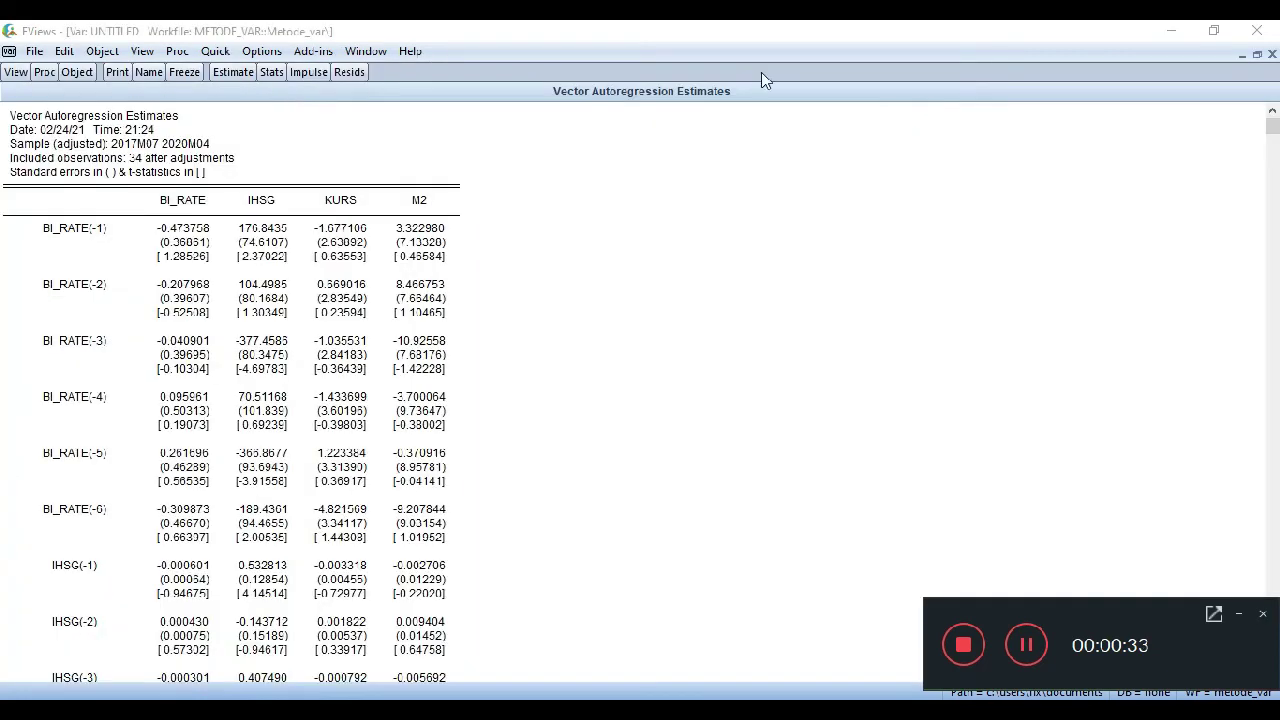
Examine the coefficients, standard errors and t-statistics of the BI_RATE lags in the VAR estimates, especially BI_RATE(-1) and BI_RATE(-2)
left_click(701, 398)
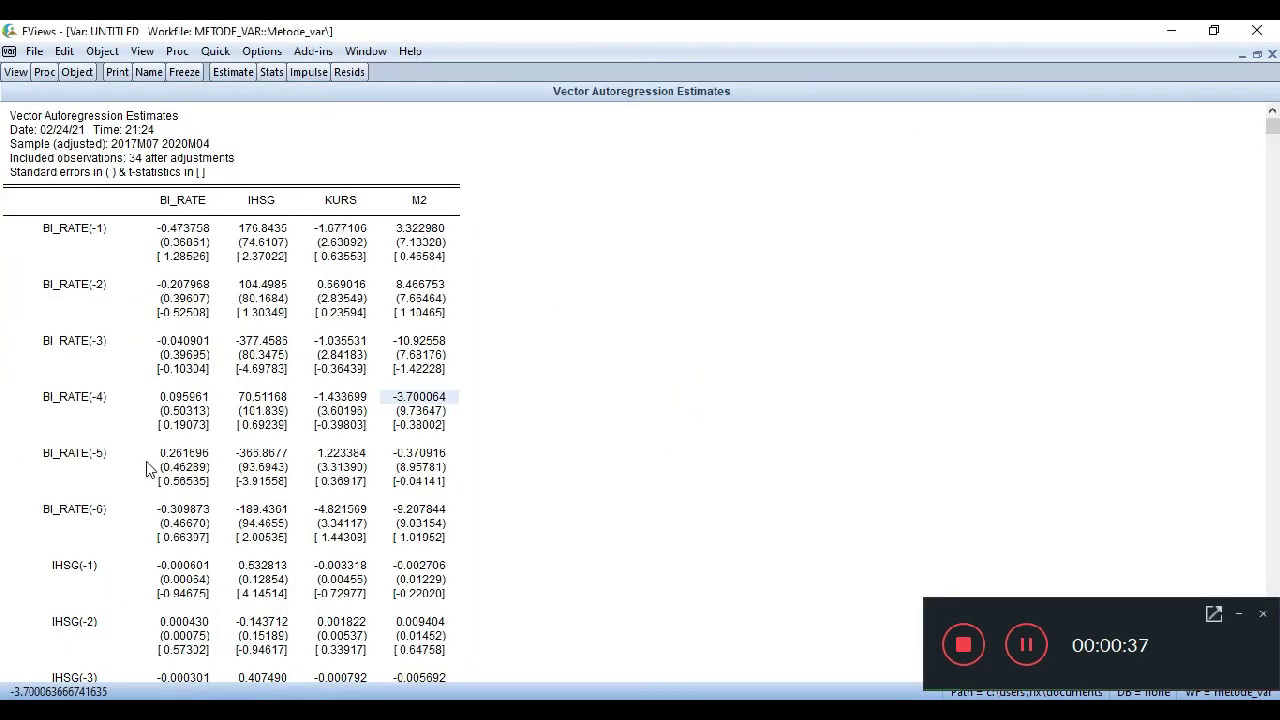
key("Up")
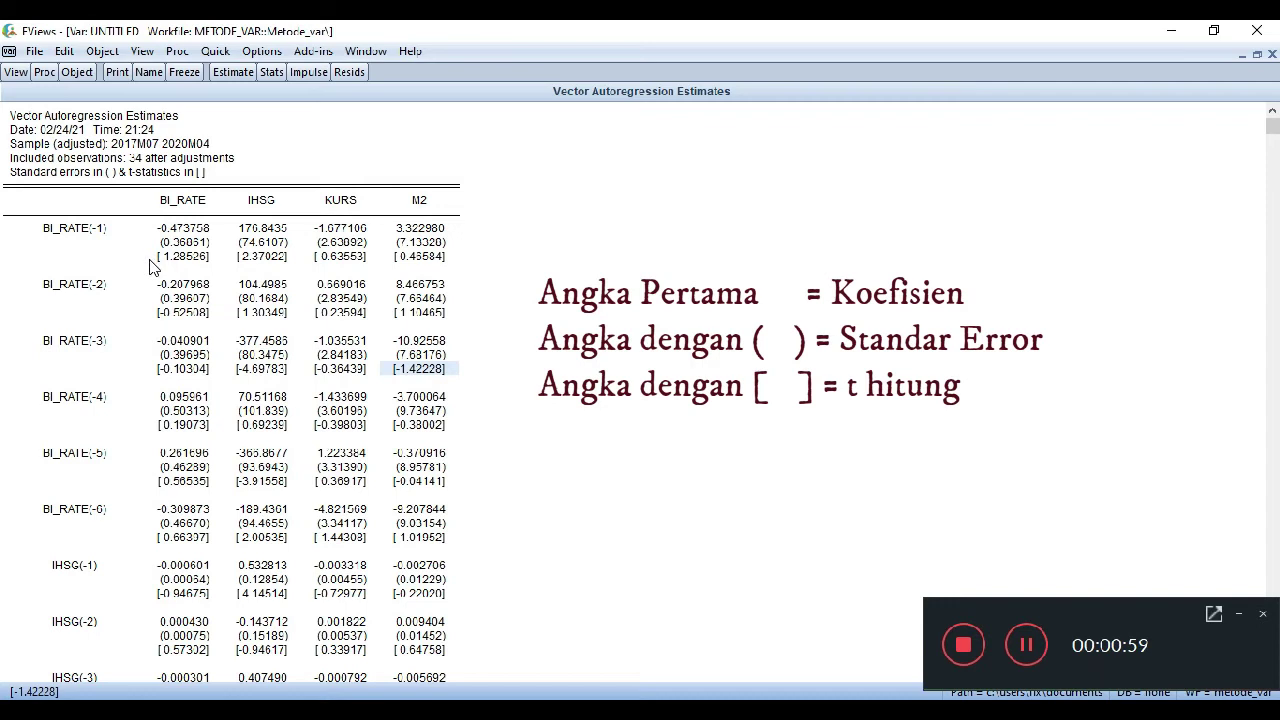
left_click(1031, 645)
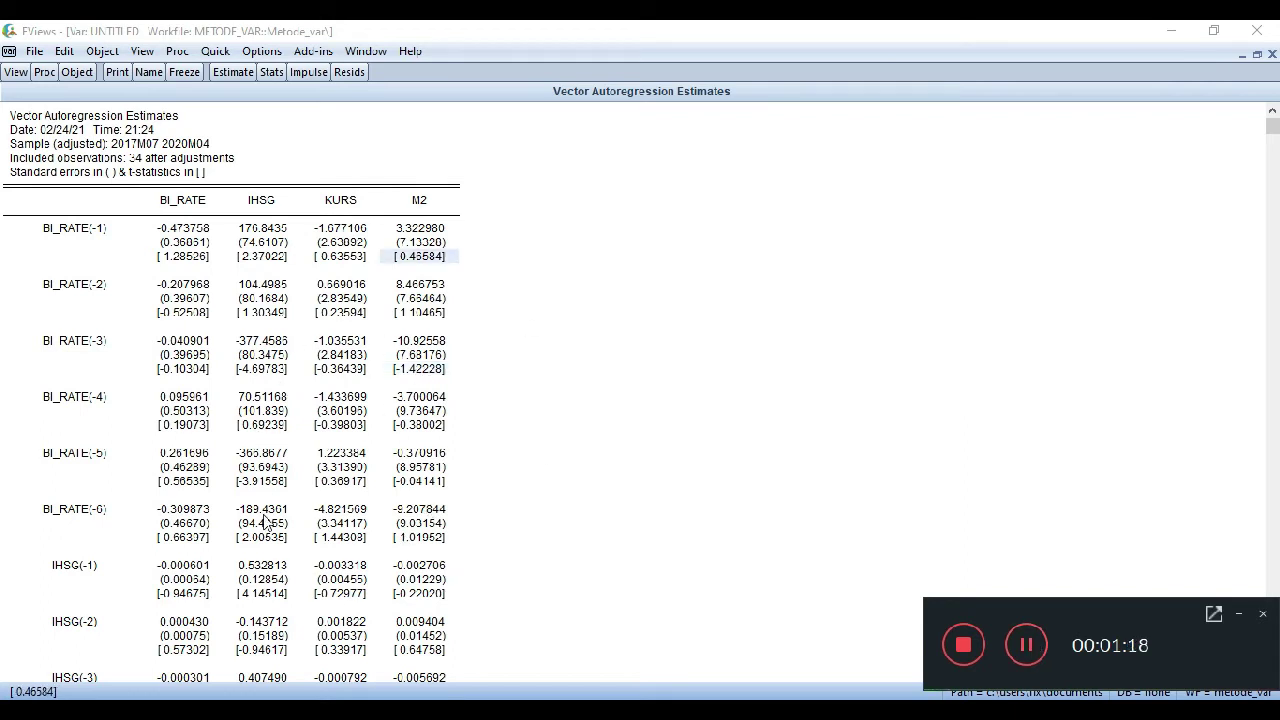
left_click(172, 257)
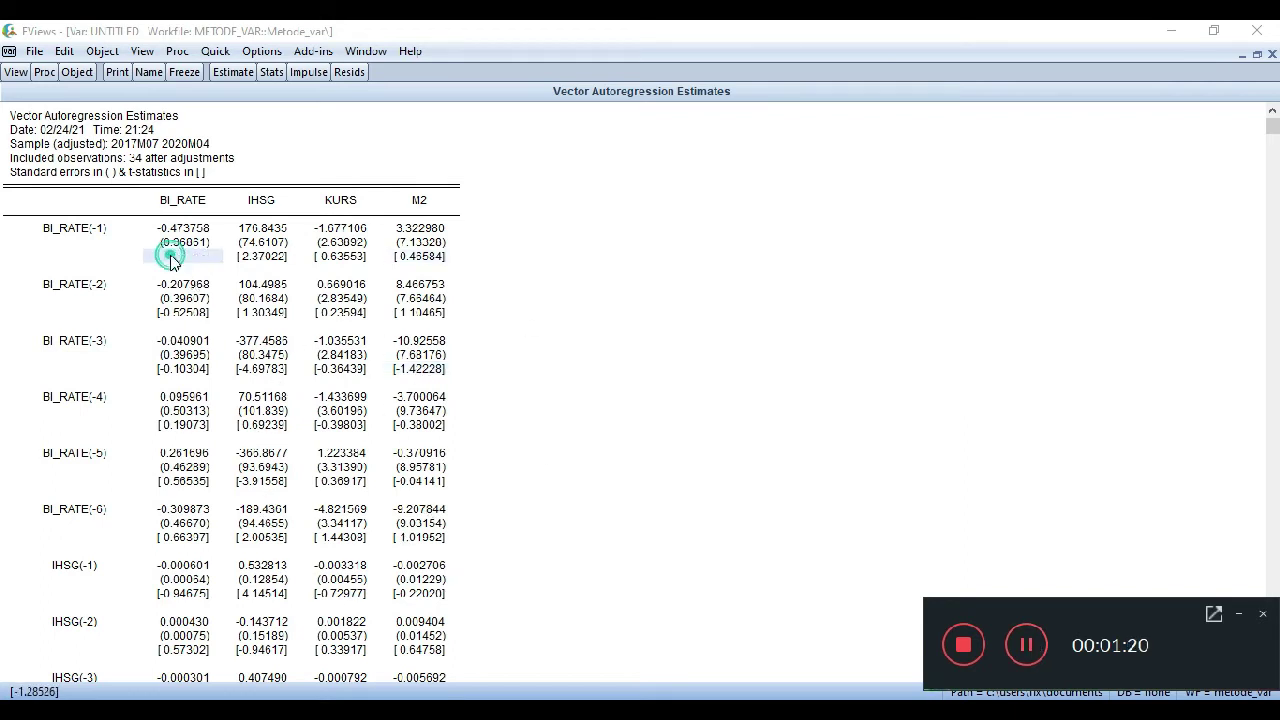
left_click(252, 257)
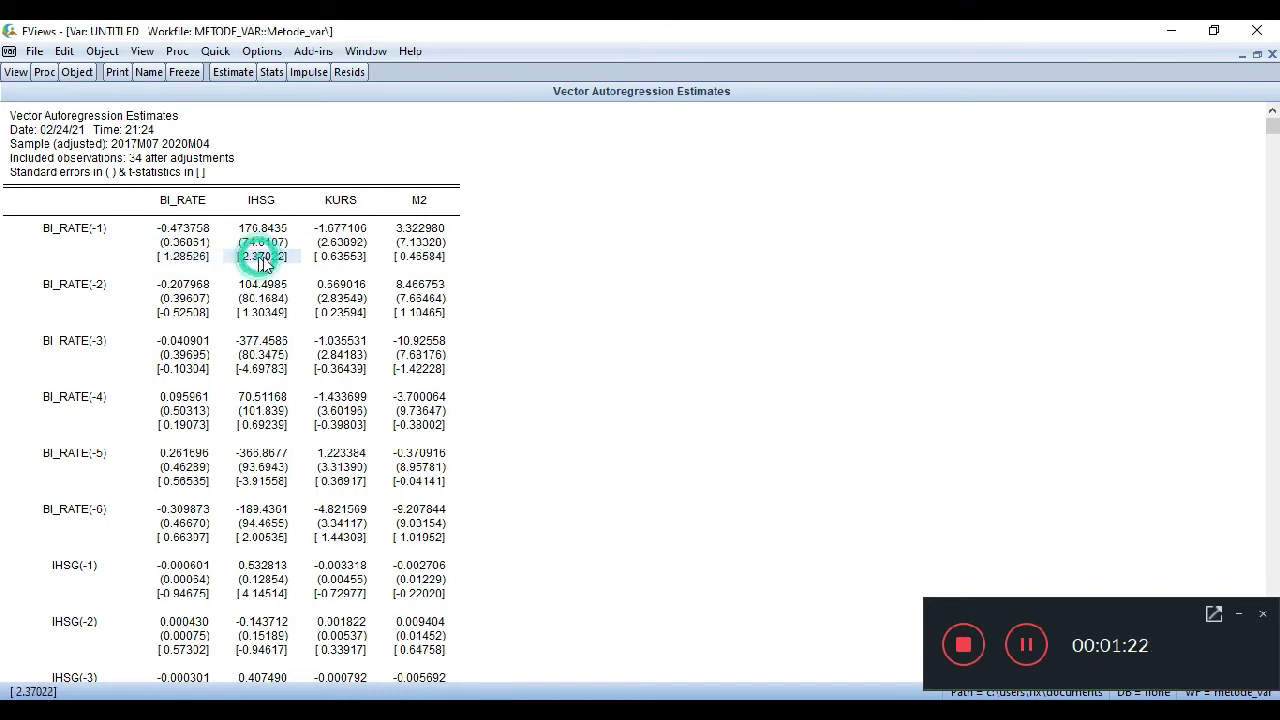
left_click(350, 259)
left_click(430, 260)
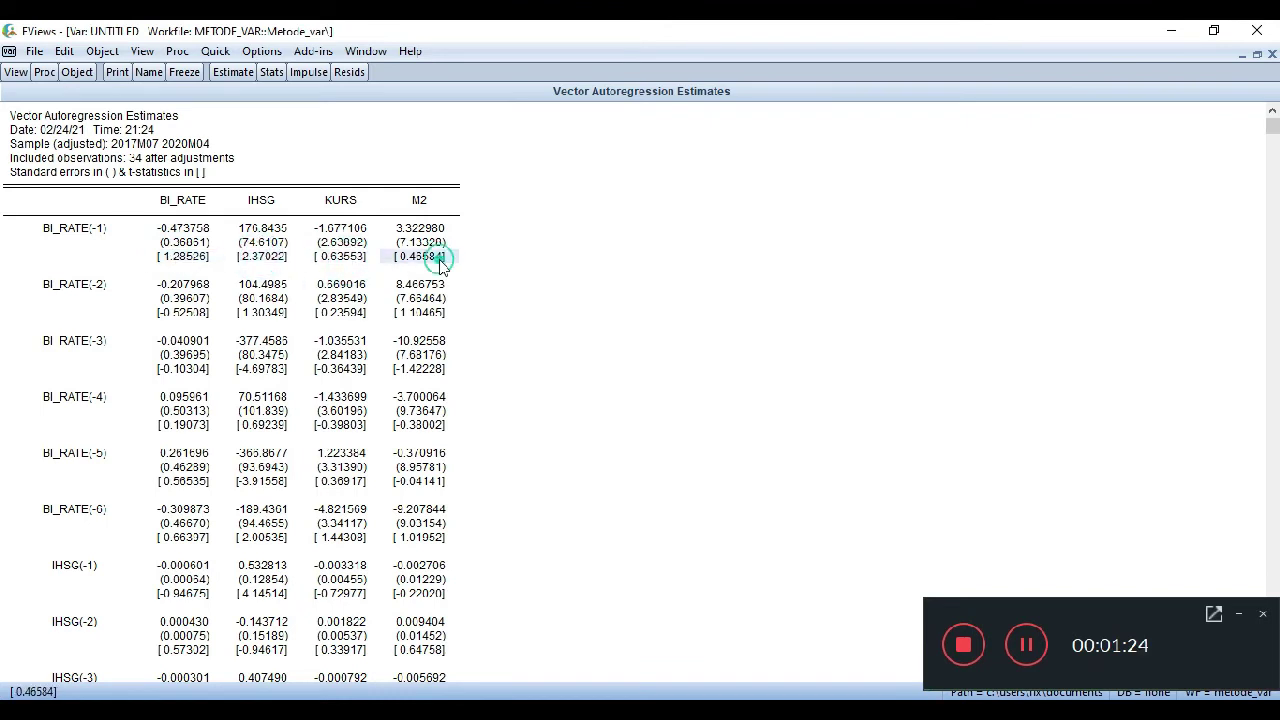
left_click(187, 313)
left_click(262, 314)
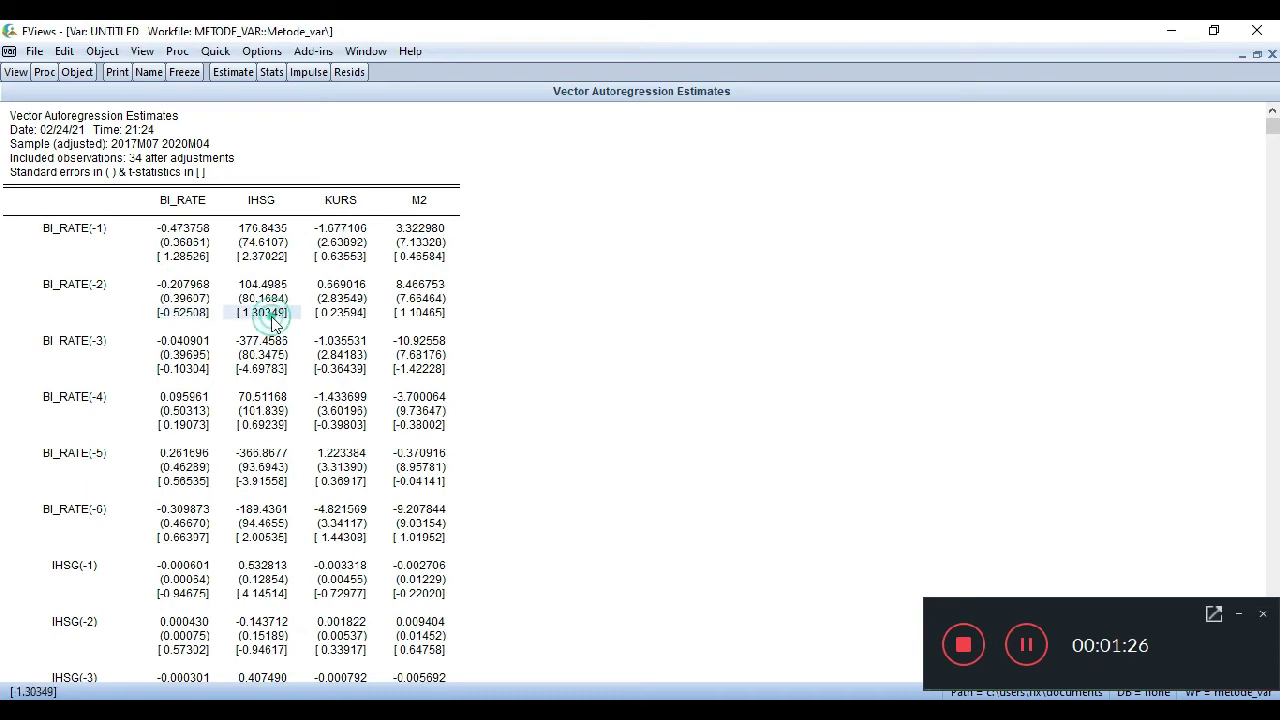
left_click(352, 315)
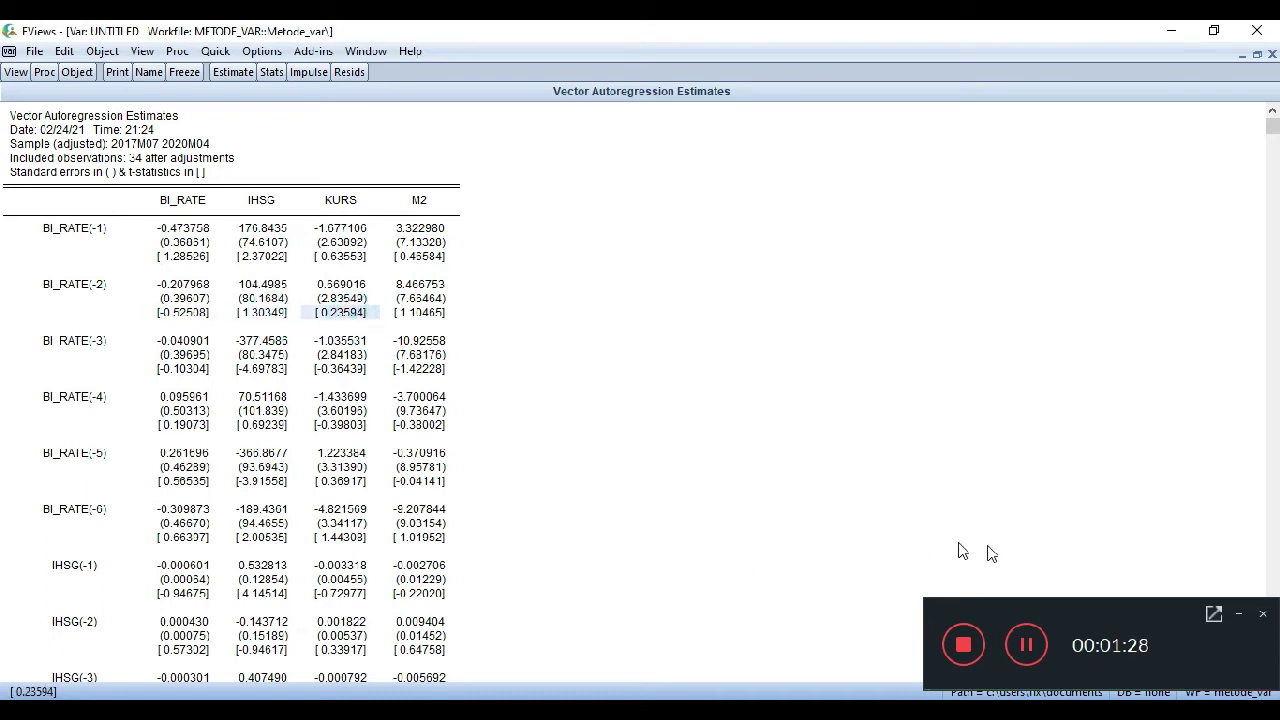
left_click(1033, 648)
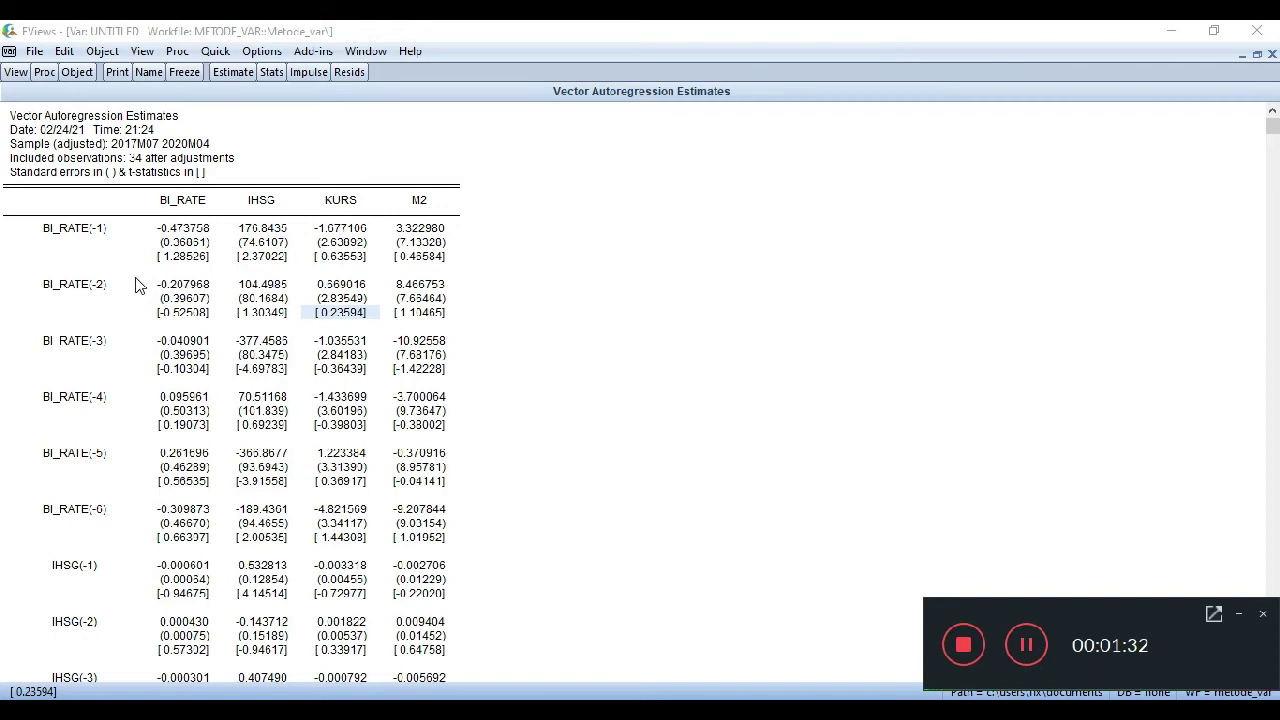
Examine the BI_RATE(-1) row of the VAR estimates against the BI_RATE, IHSG, KURS and M2 columns
left_click(177, 258)
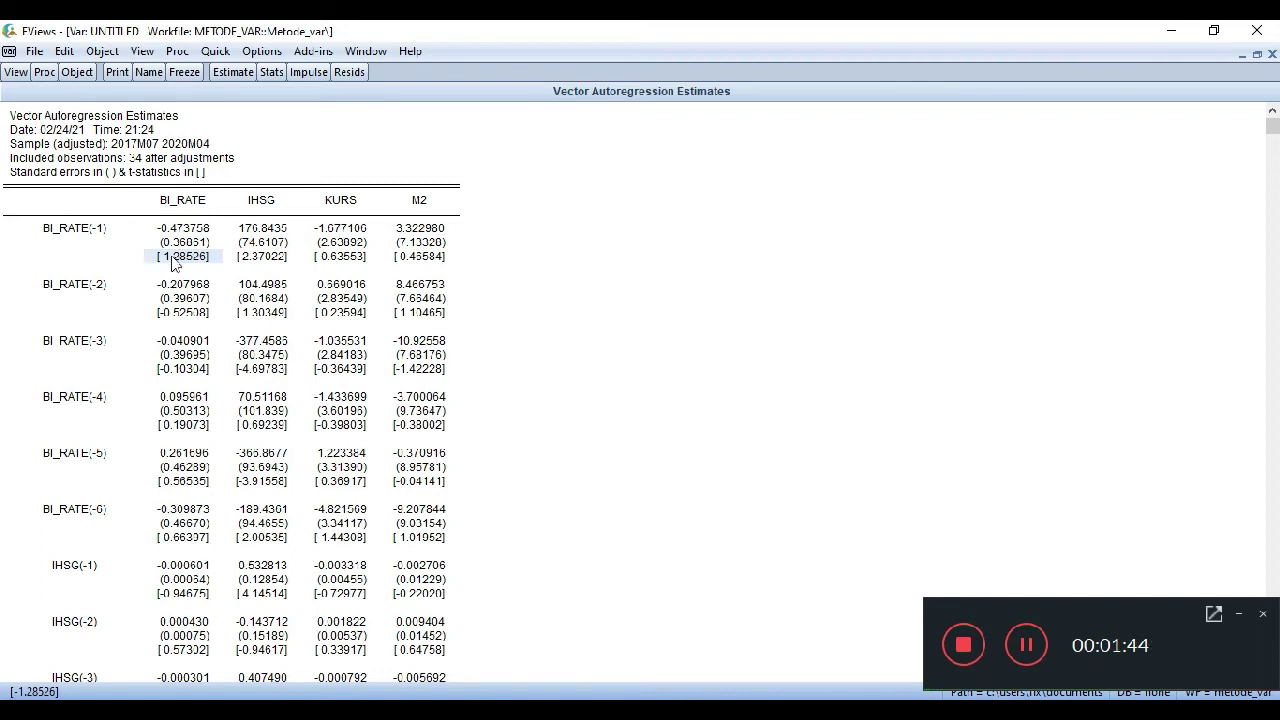
left_click(78, 232)
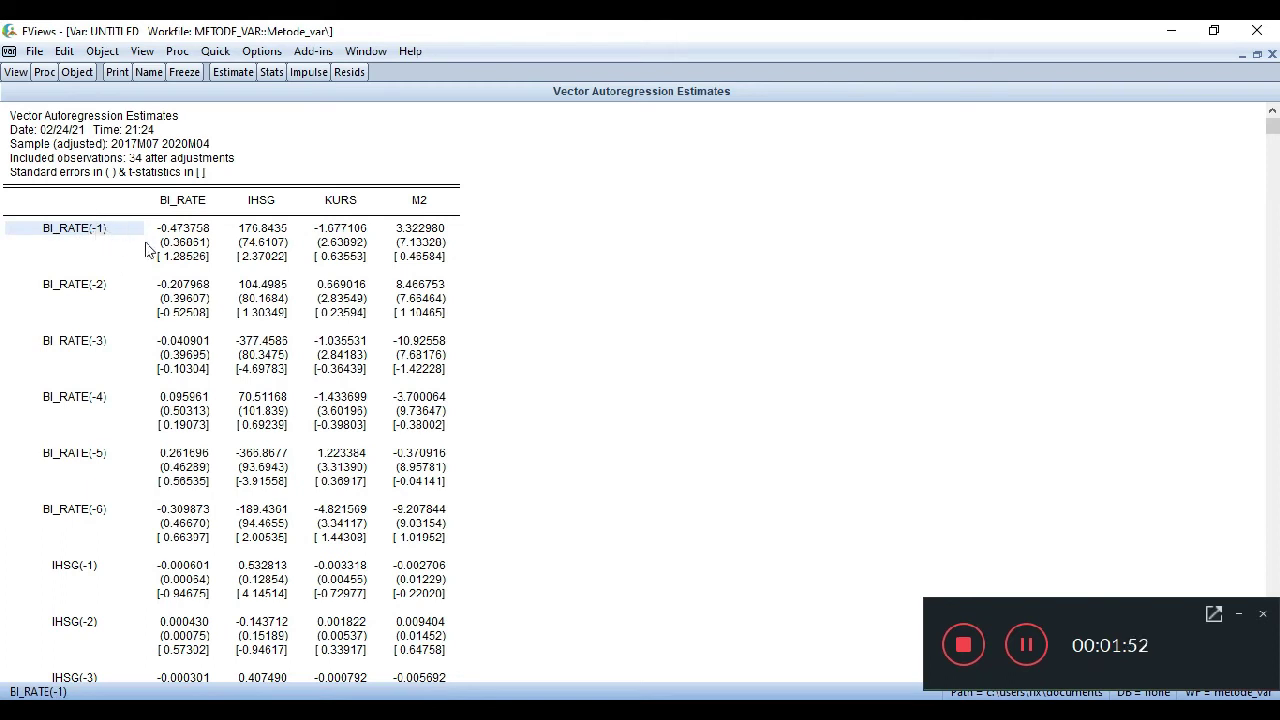
left_click(194, 203)
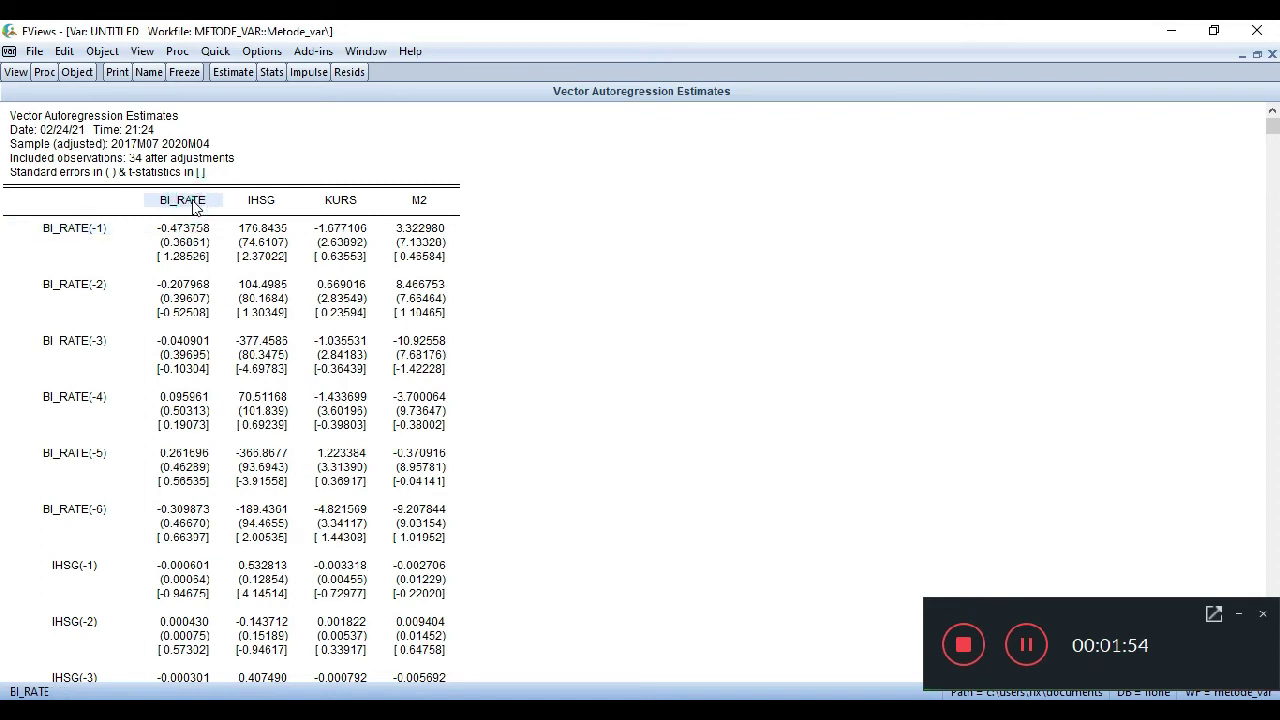
left_click(265, 201)
left_click(345, 199)
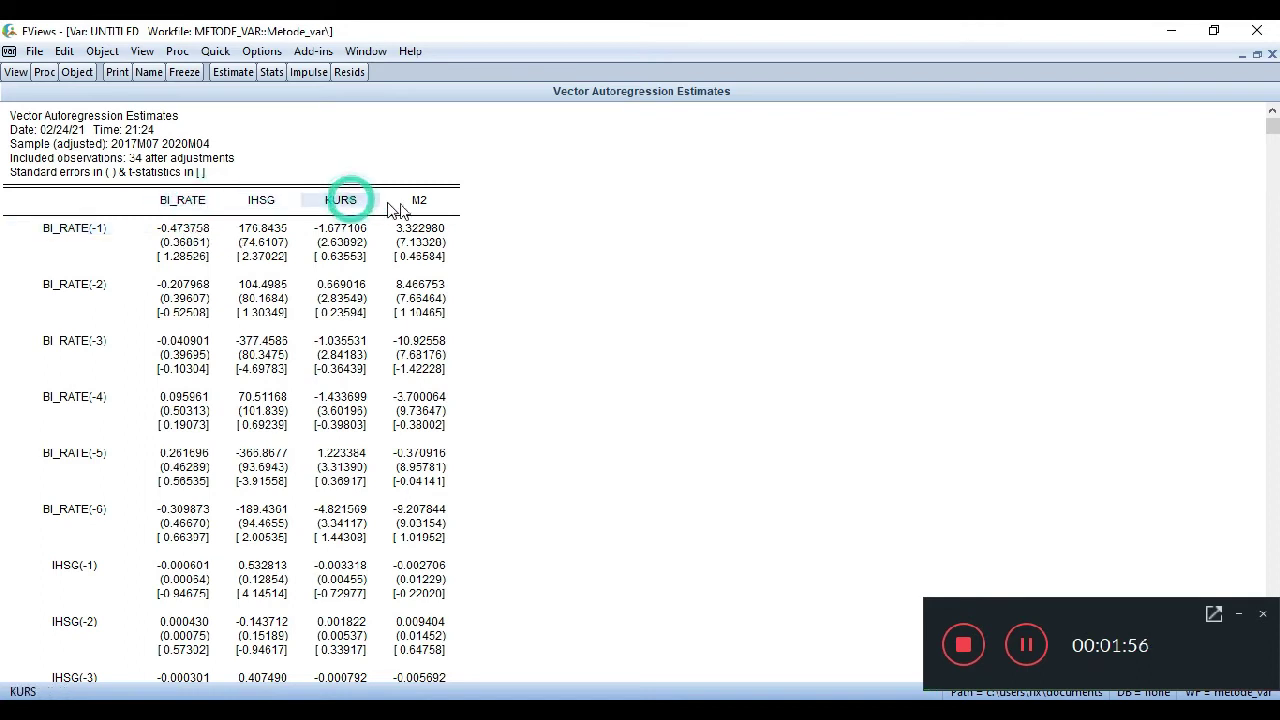
left_click(419, 202)
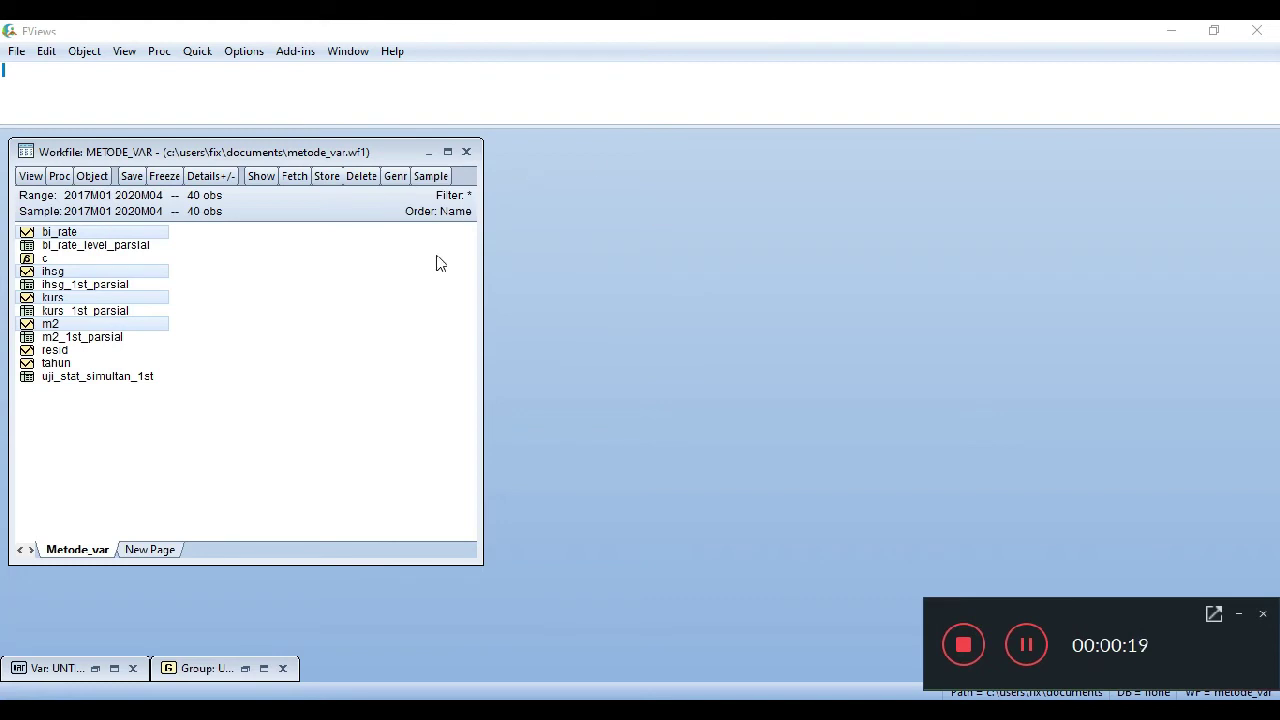
Open bi_rate, ihsg, kurs and m2 as a new group, deleting the previous untitled group
right_click(126, 275)
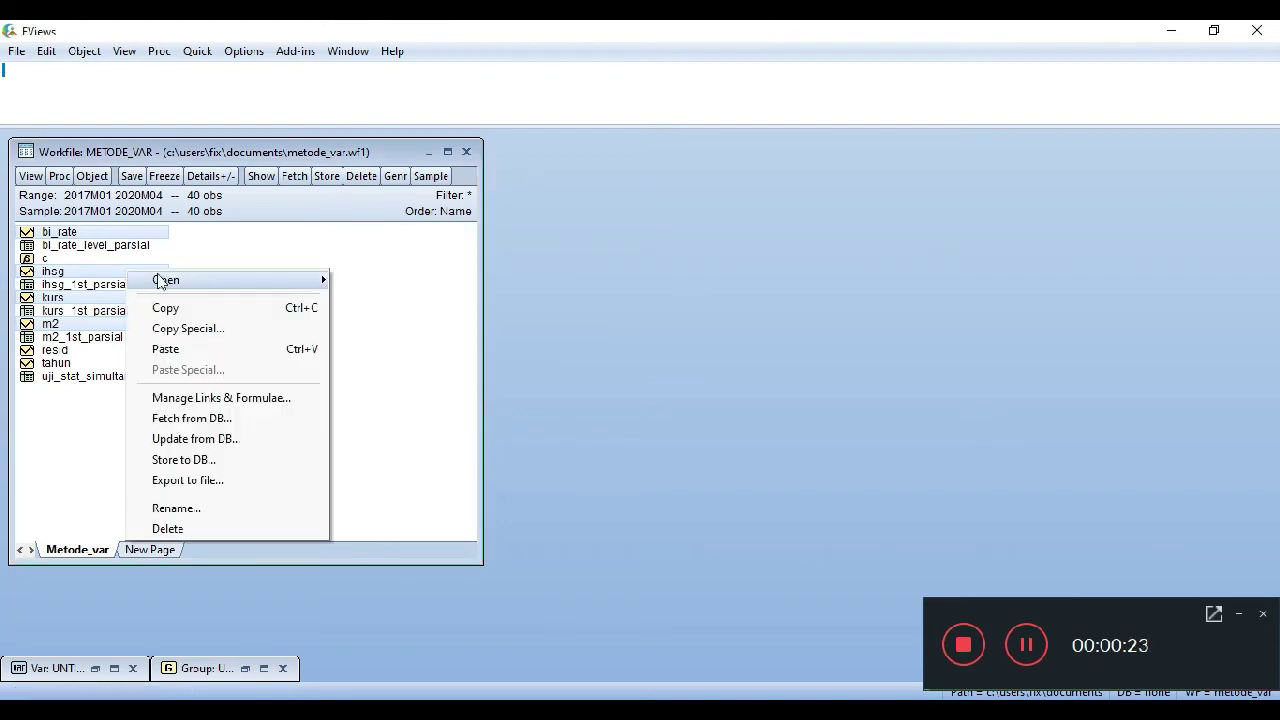
mouse_move(184, 283)
left_click(390, 281)
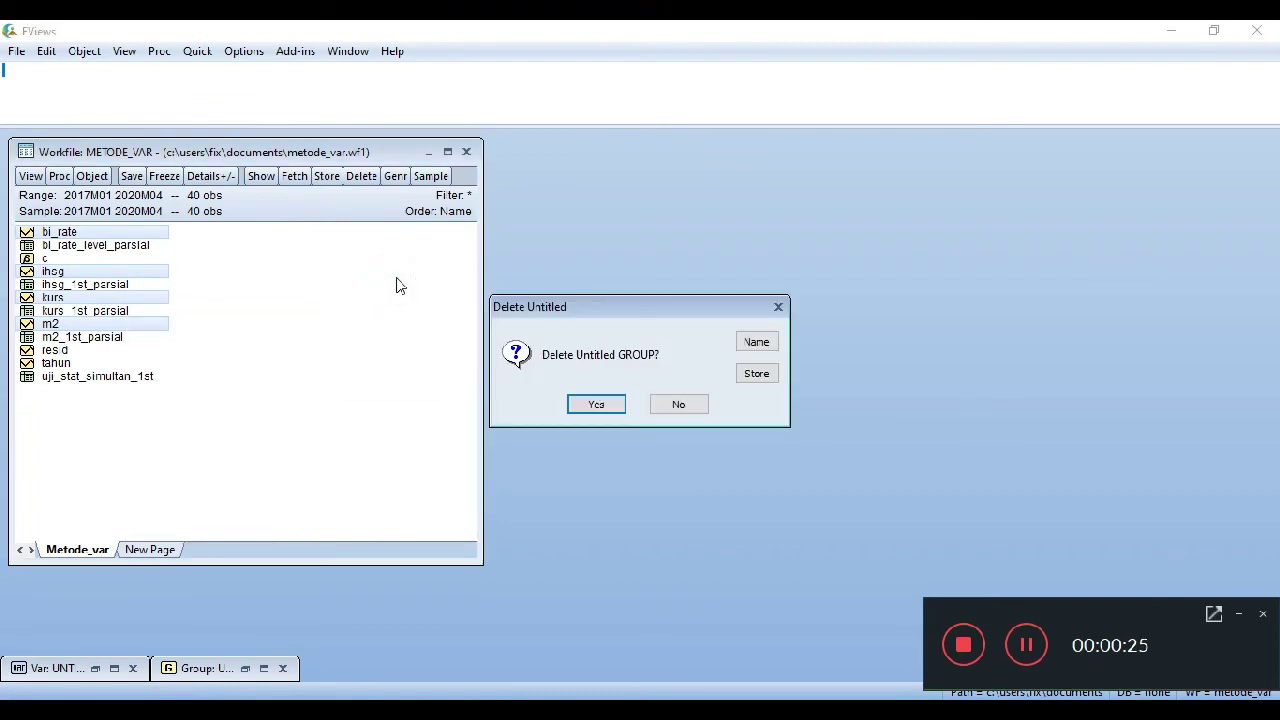
left_click(596, 405)
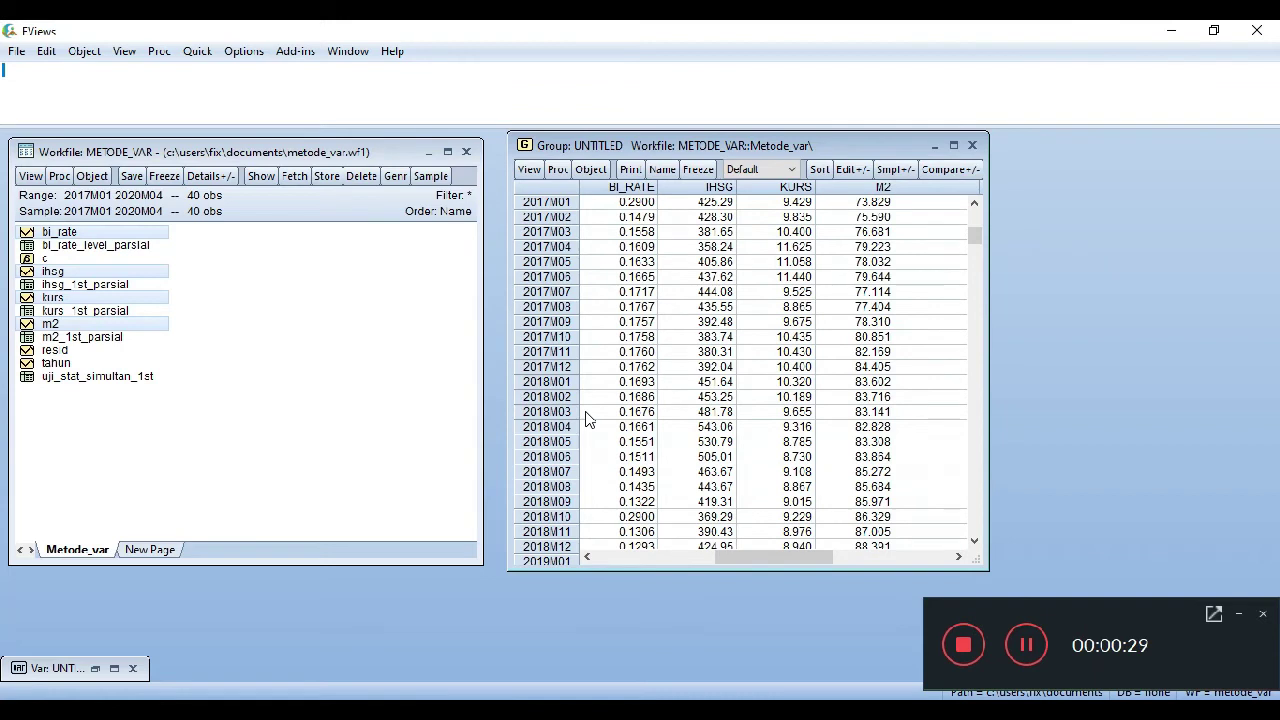
Run the pairwise Granger causality tests on the new group with 2 lags included
left_click(530, 170)
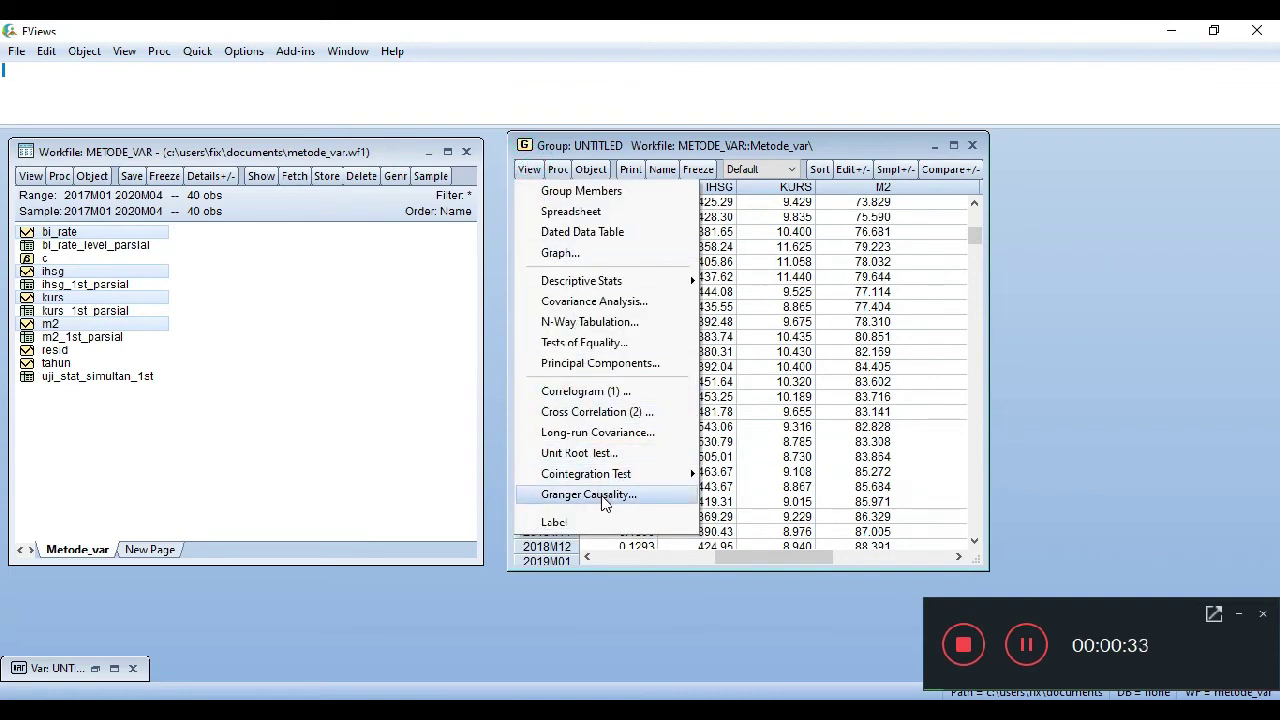
left_click(590, 495)
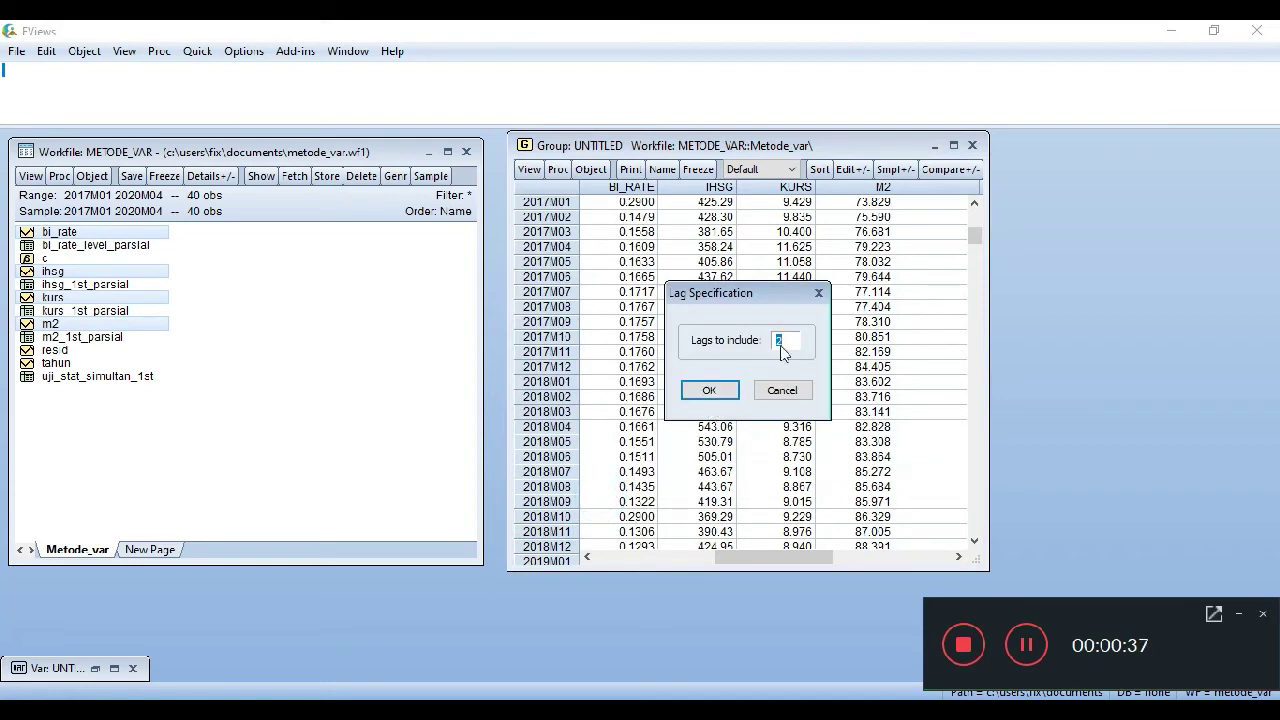
left_click(710, 390)
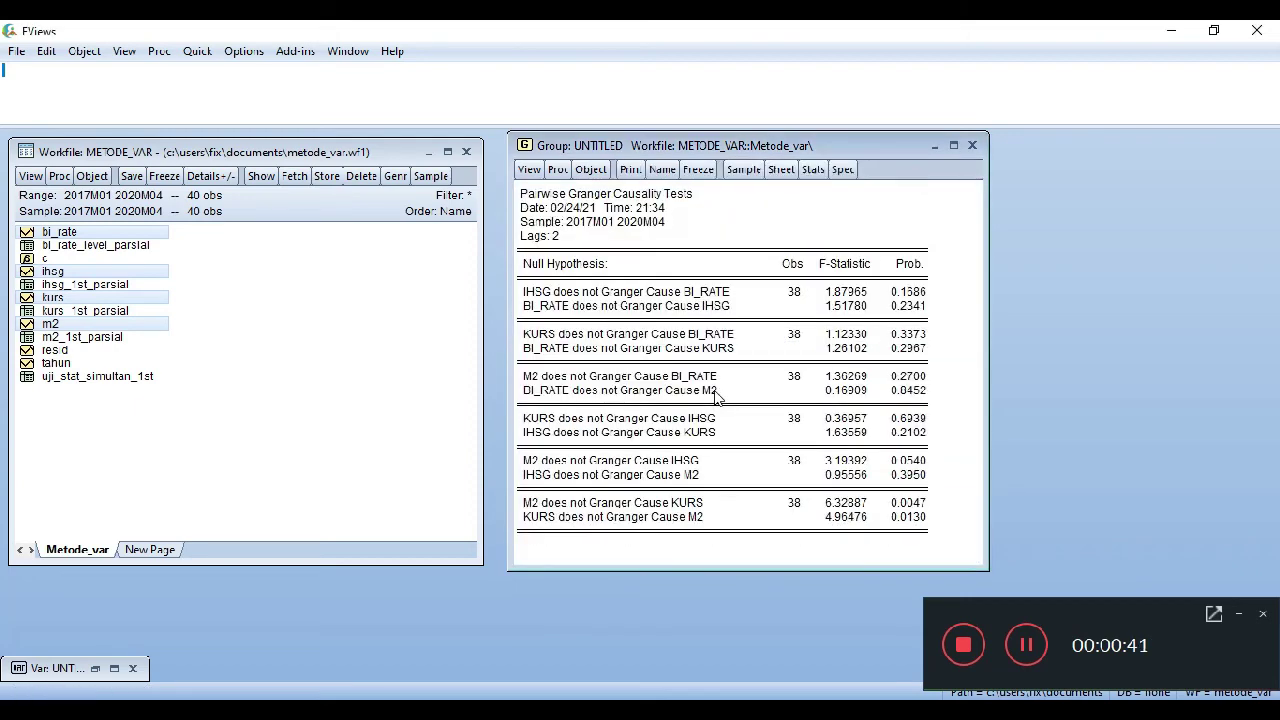
left_click(1030, 646)
left_click(1030, 646)
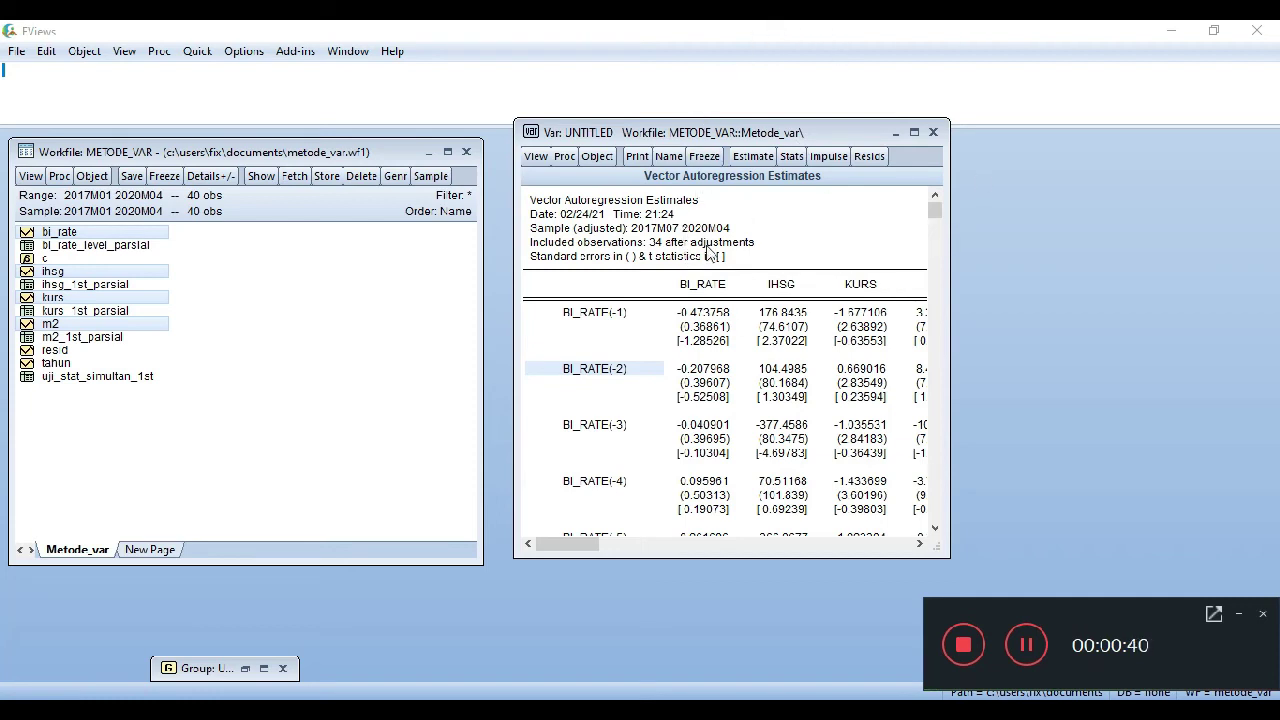
Generate the VAR's impulse responses as multiple graphs with analytic standard errors over 10 periods, and maximize the VAR window
left_click(535, 158)
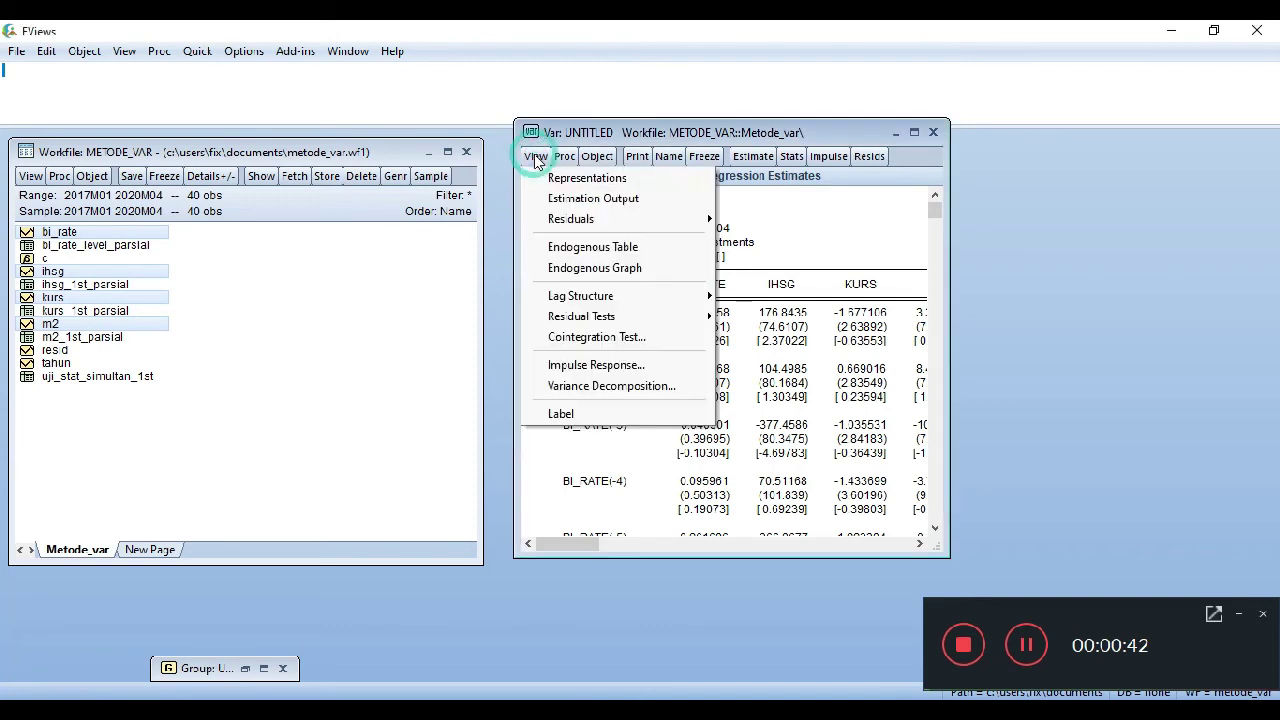
left_click(654, 366)
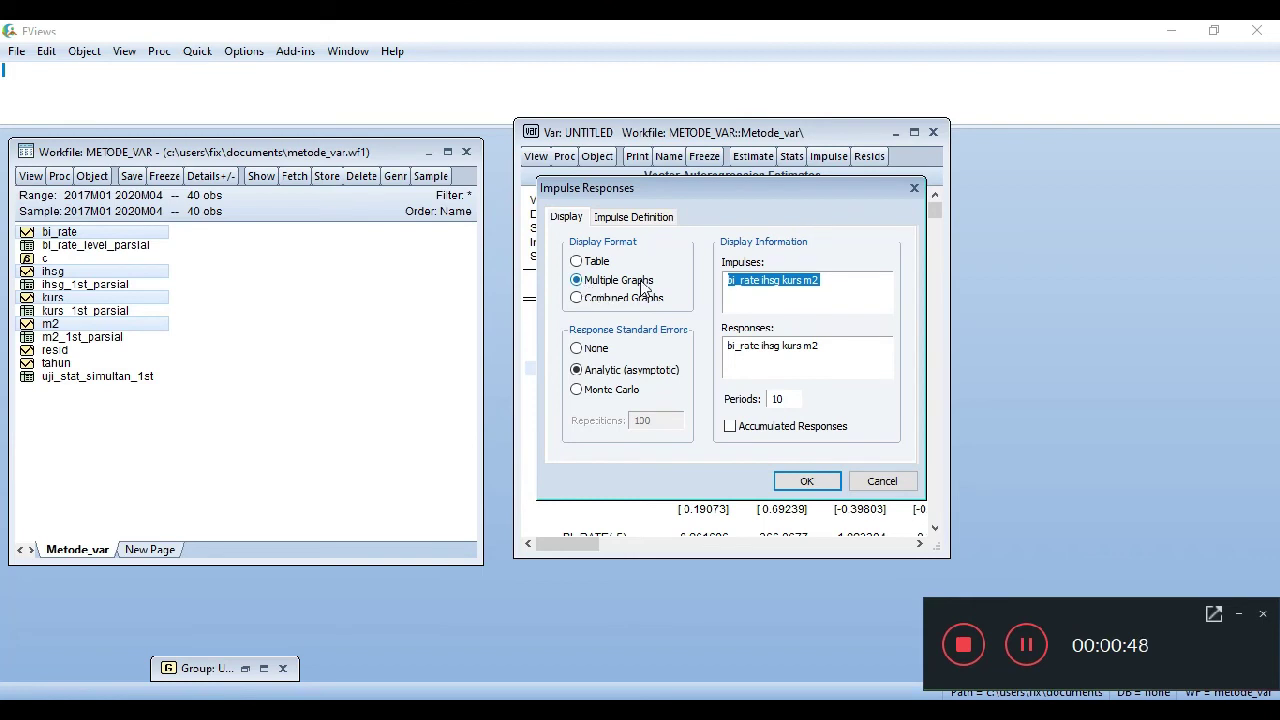
left_click(790, 478)
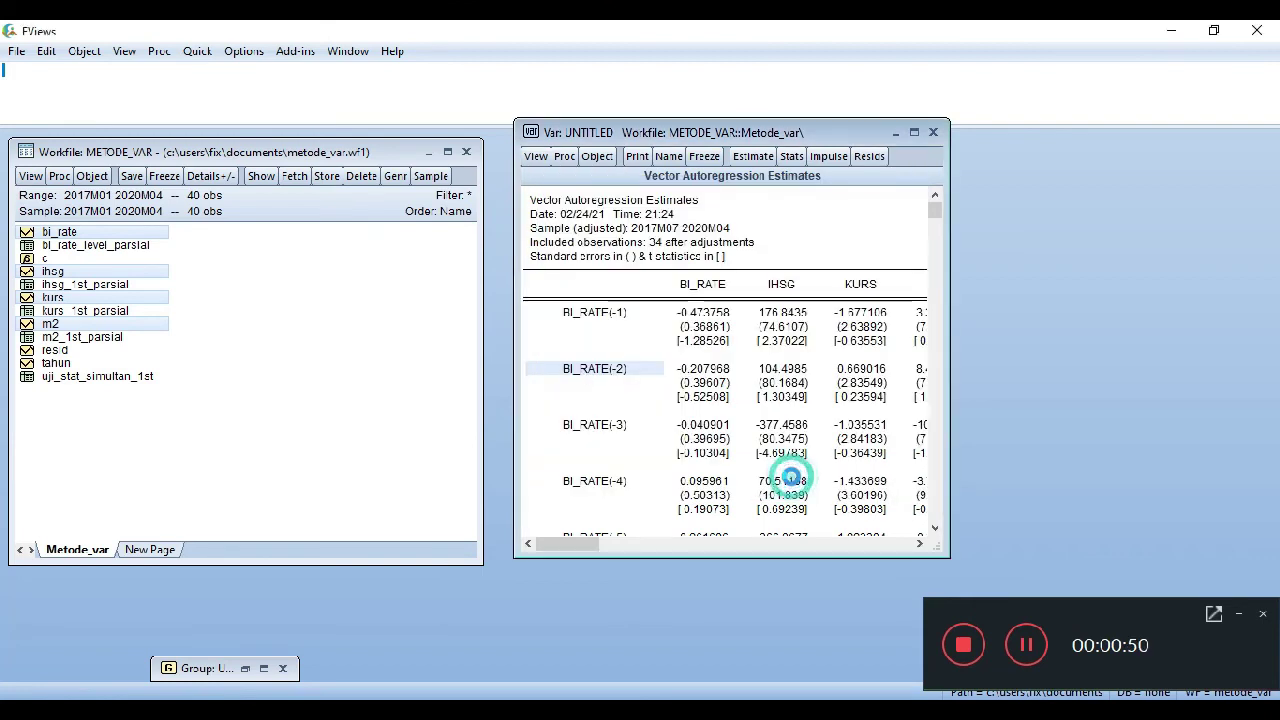
left_click(914, 133)
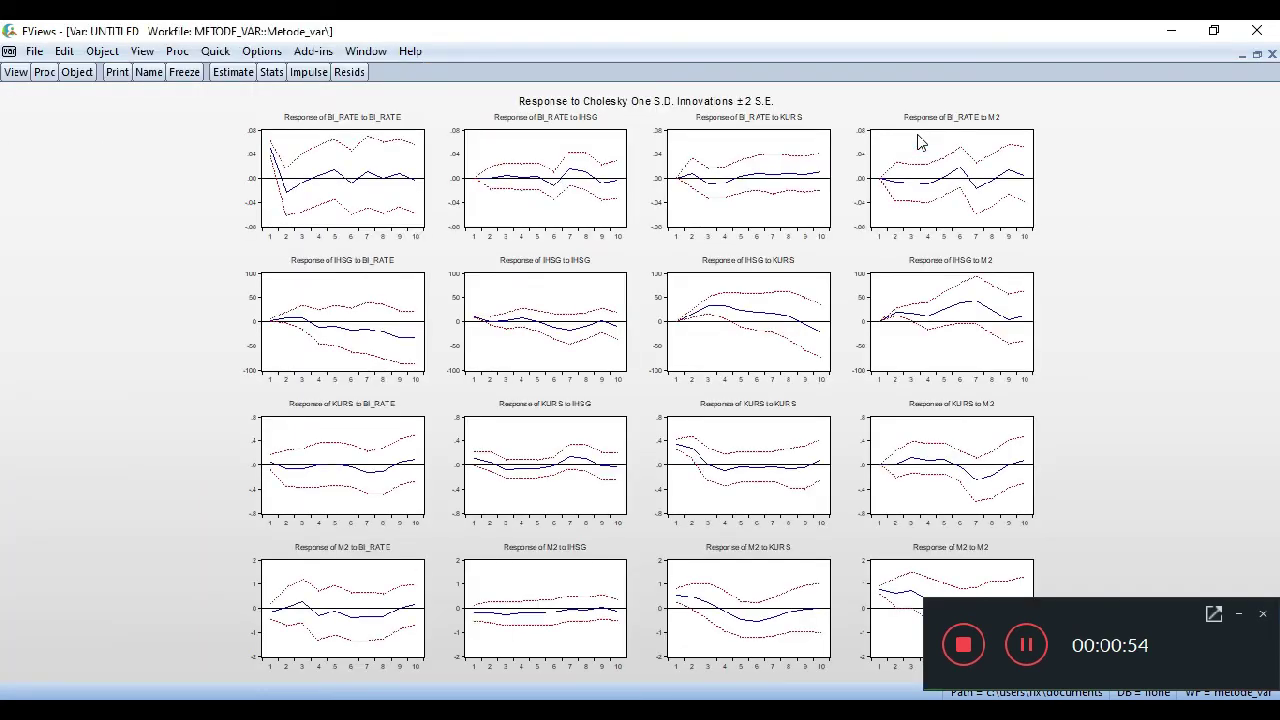
Examine the impulse response graphs of BI_RATE, IHSG, KURS and M2, including the responses of IHSG to BI_RATE and M2 to IHSG
left_click(1028, 647)
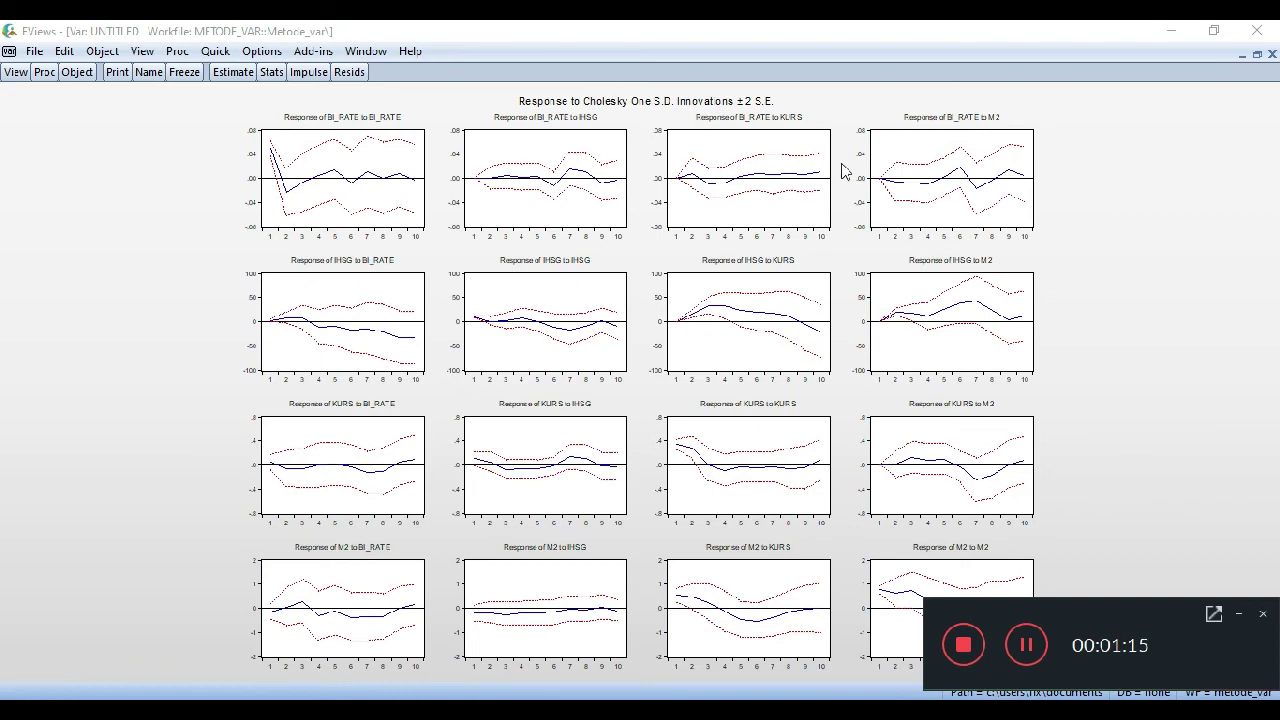
mouse_move(959, 213)
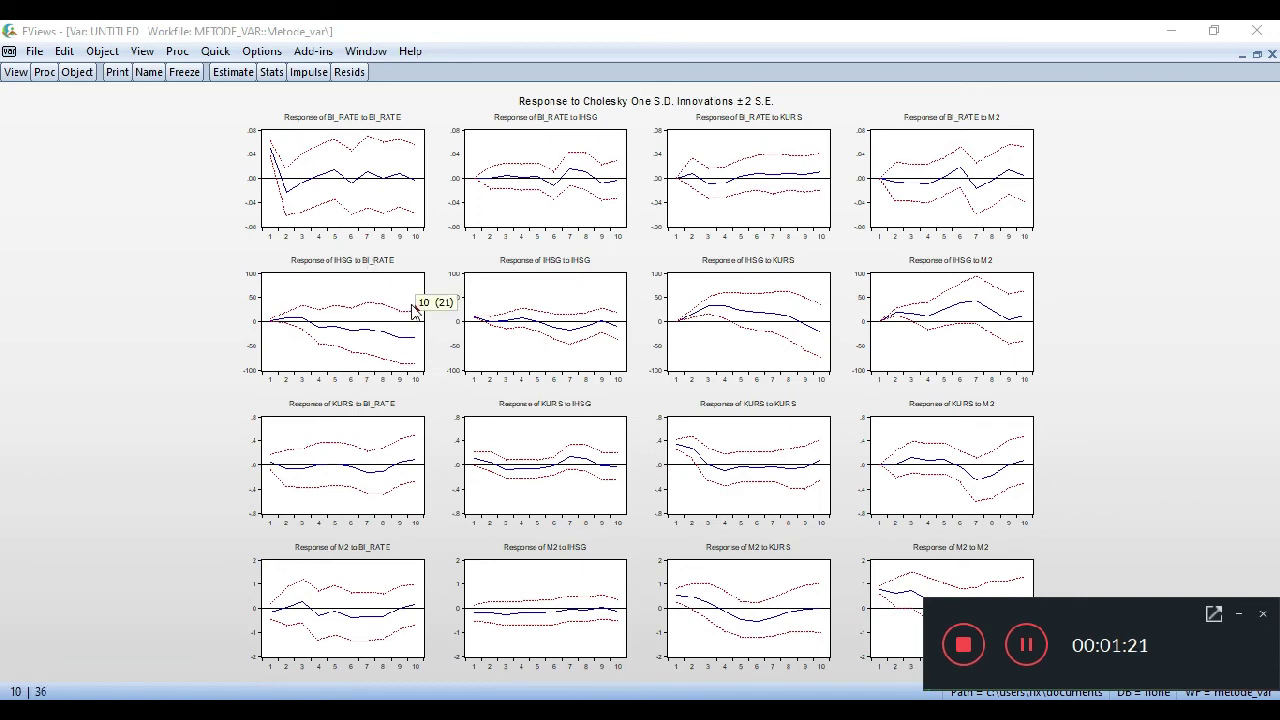
mouse_move(570, 347)
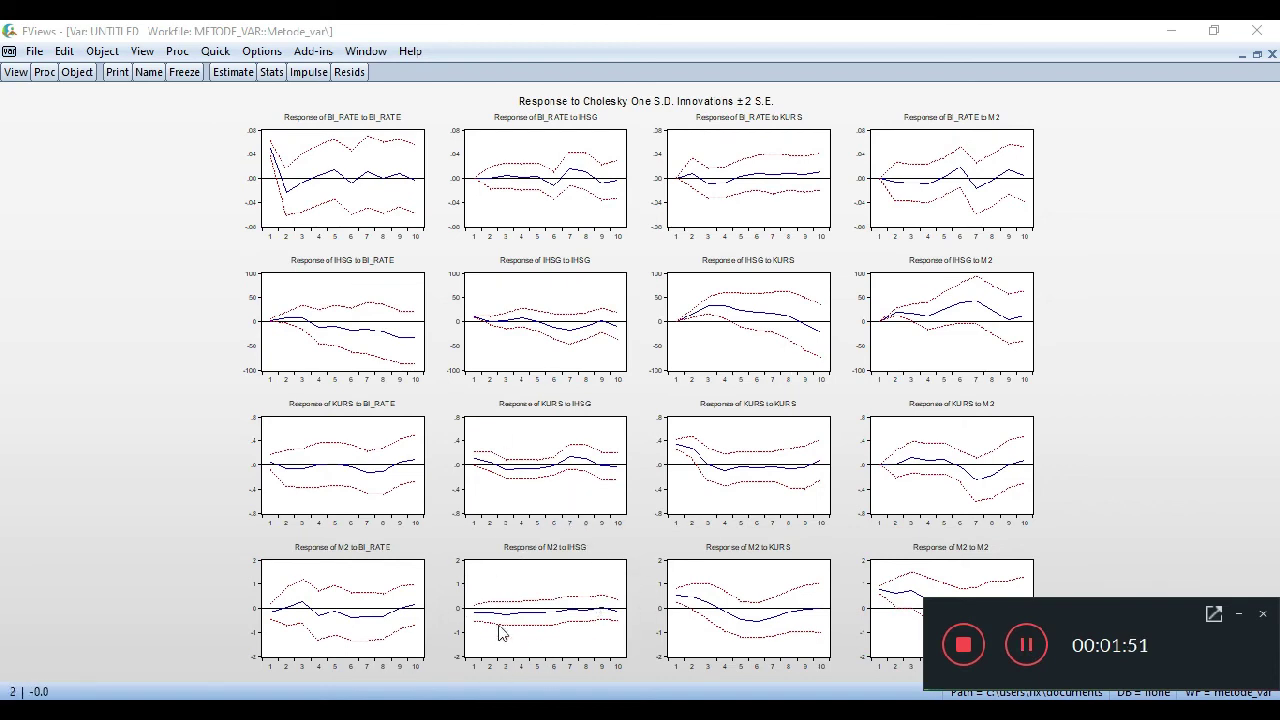
mouse_move(503, 622)
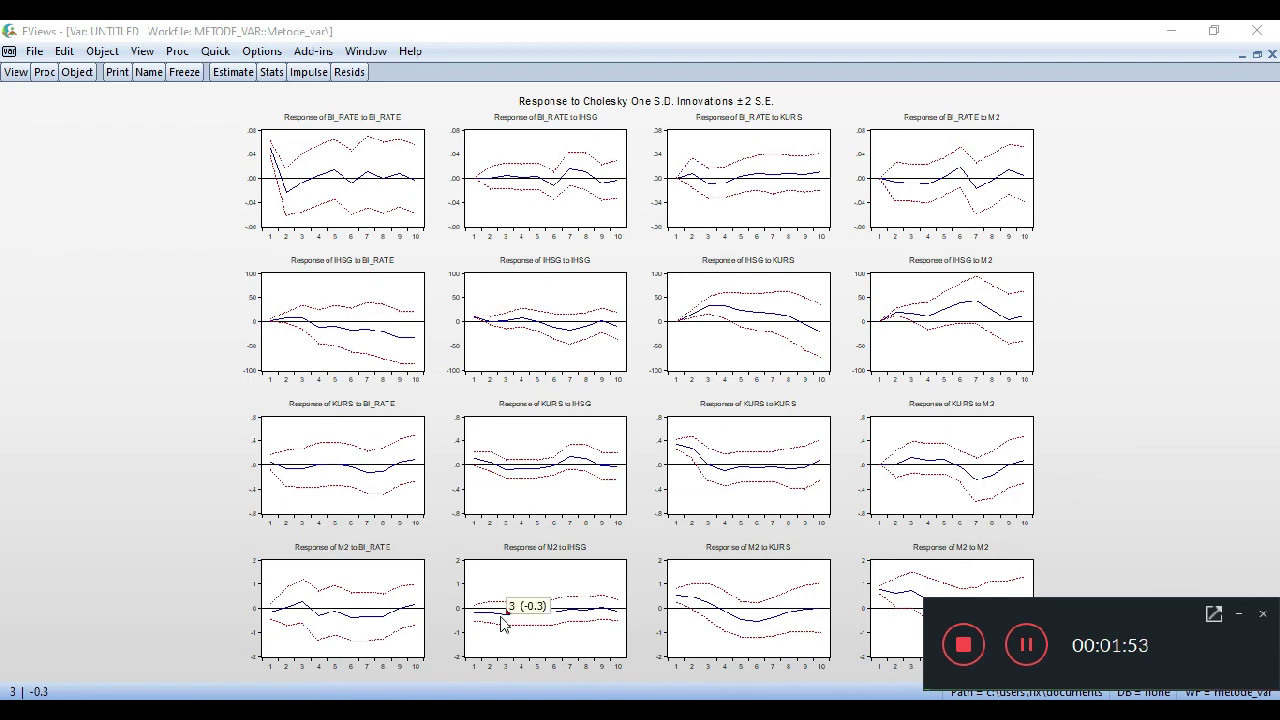
mouse_move(590, 646)
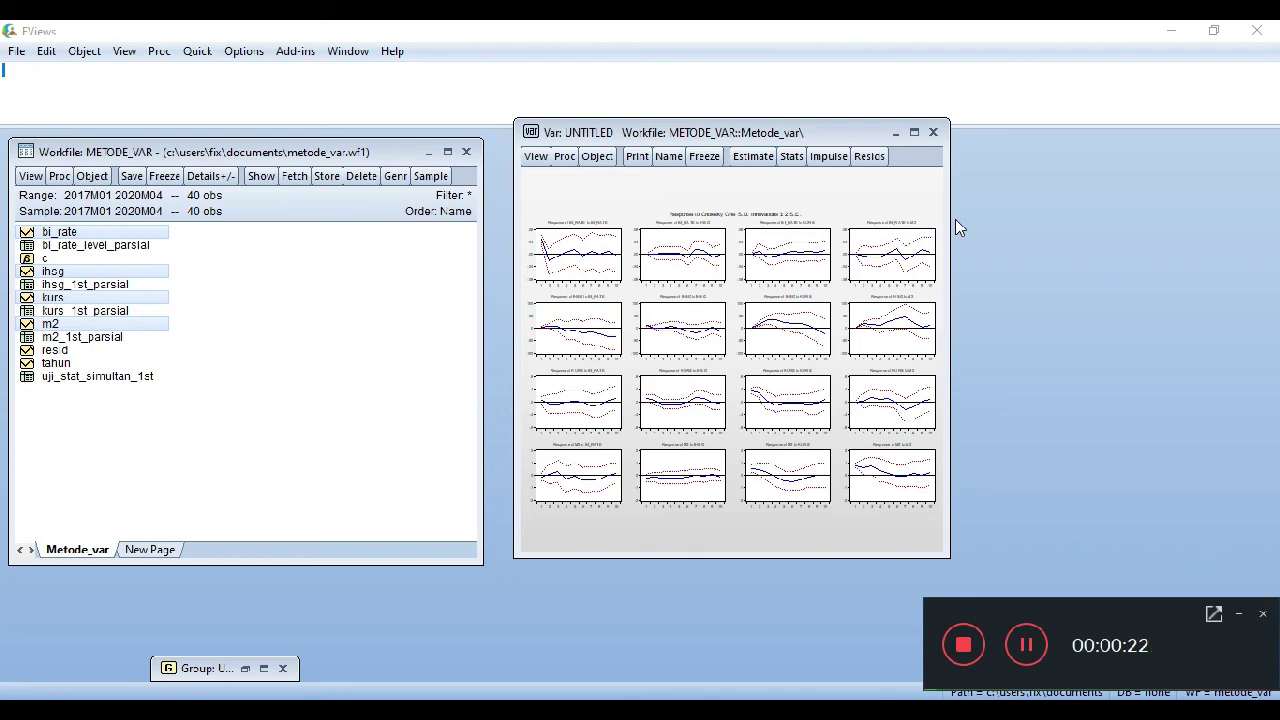
Generate the VAR's variance decomposition as a table over 10 periods with Cholesky ordering bi_rate ihsg kurs m2, and maximize the VAR window
left_click(534, 158)
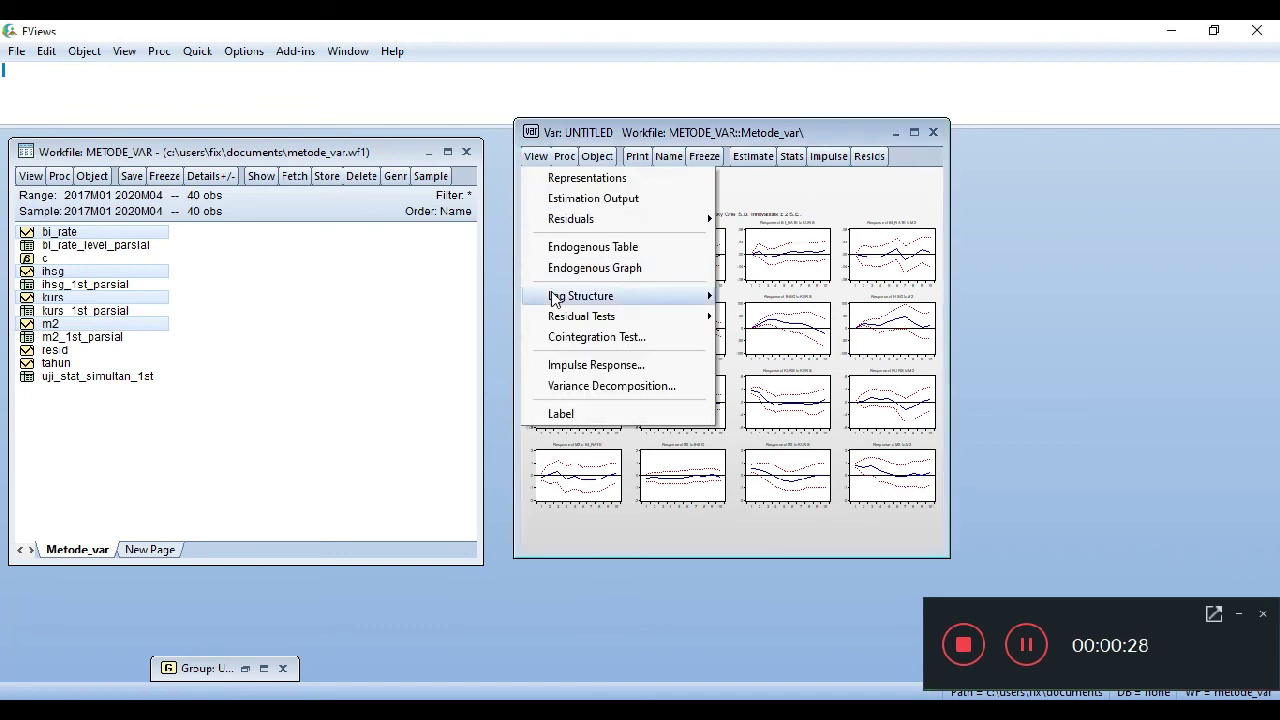
left_click(574, 390)
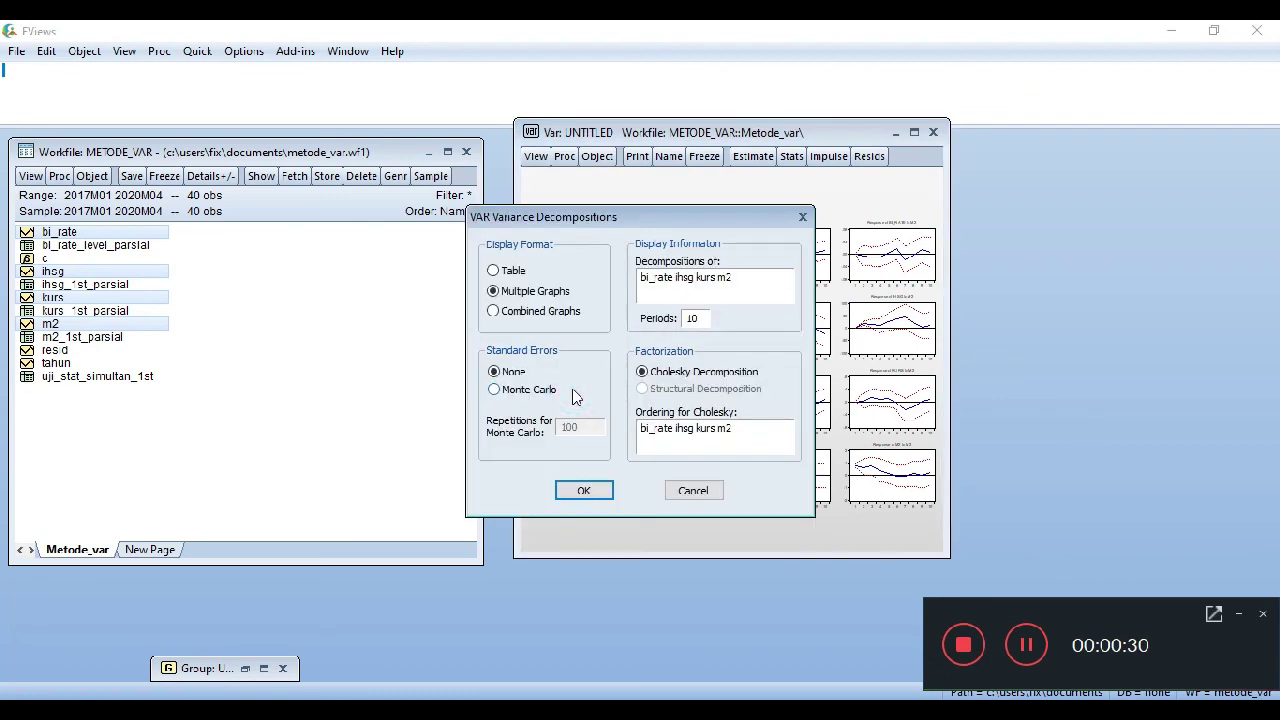
left_click(494, 271)
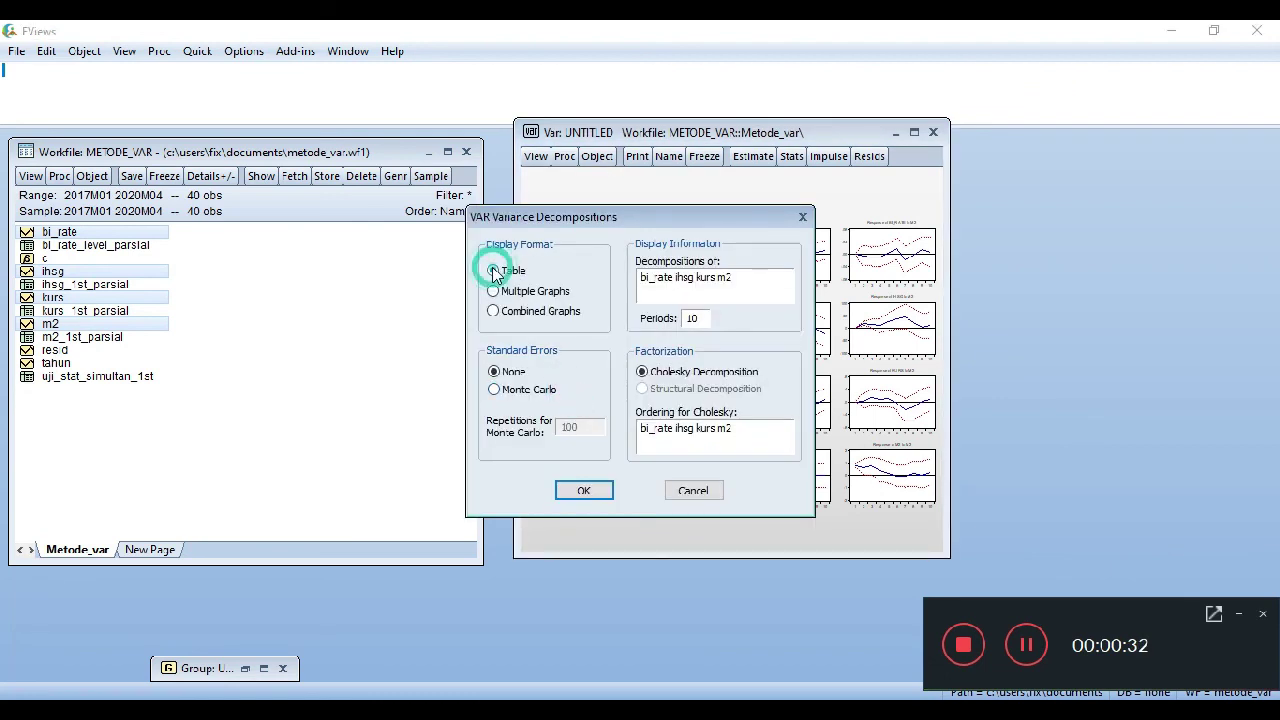
left_click(585, 492)
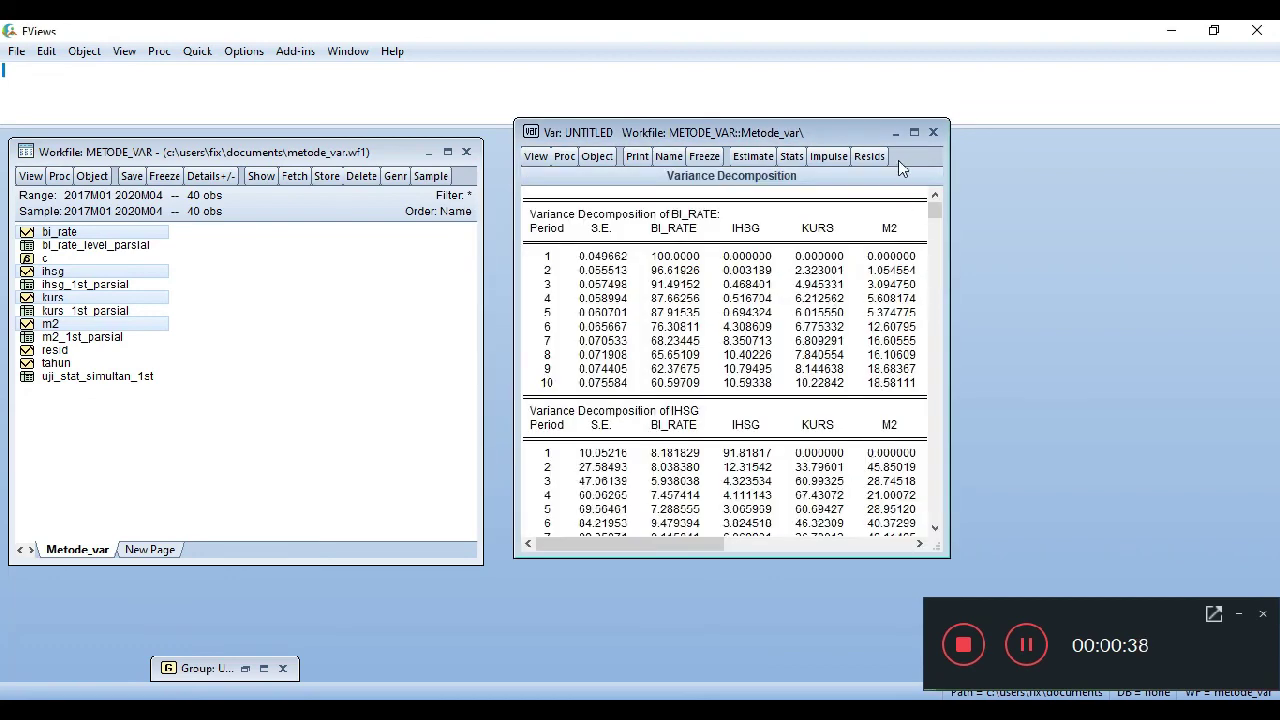
left_click(914, 133)
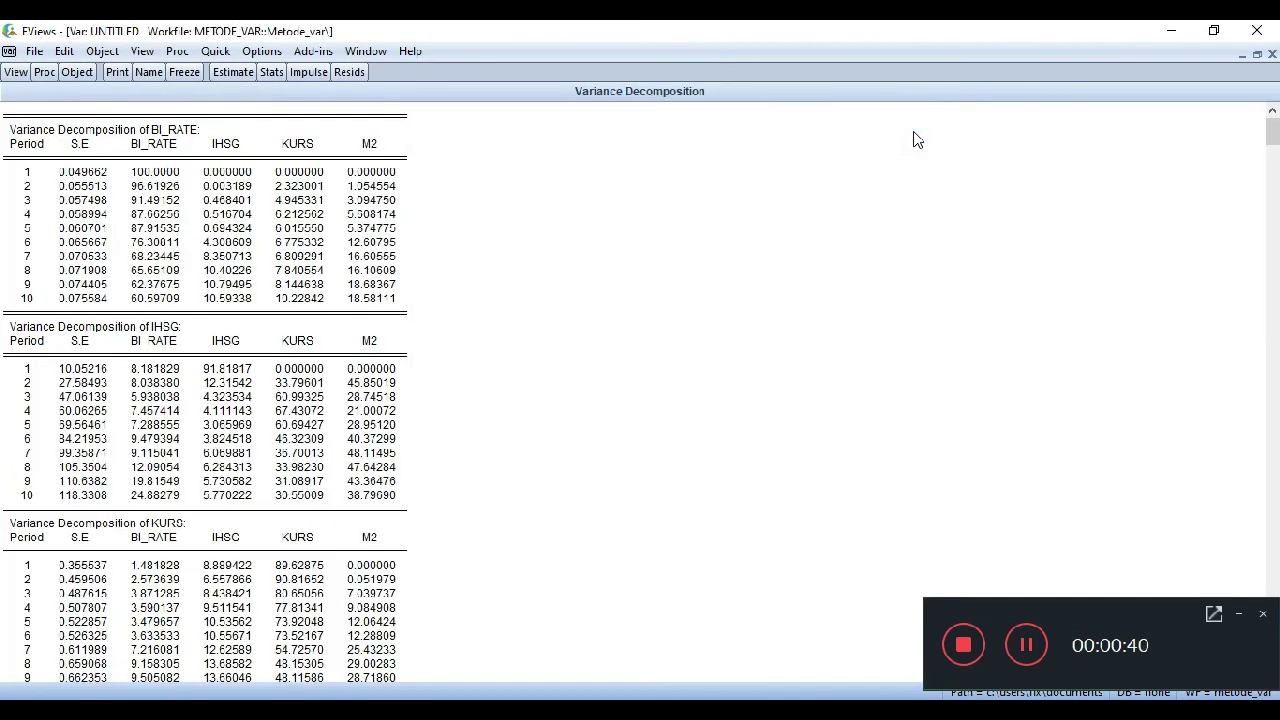
Examine the variance decomposition tables of BI_RATE, IHSG, KURS and M2 through to the Cholesky ordering line
left_click(1022, 647)
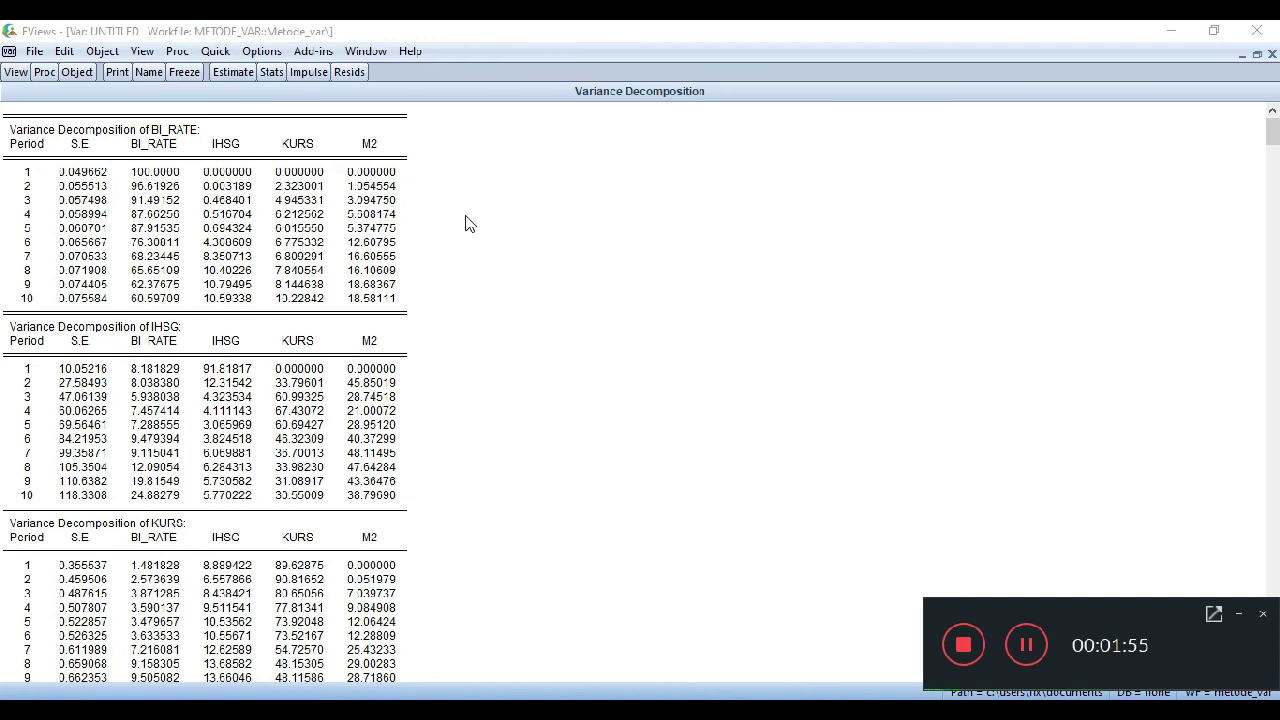
left_click(452, 413)
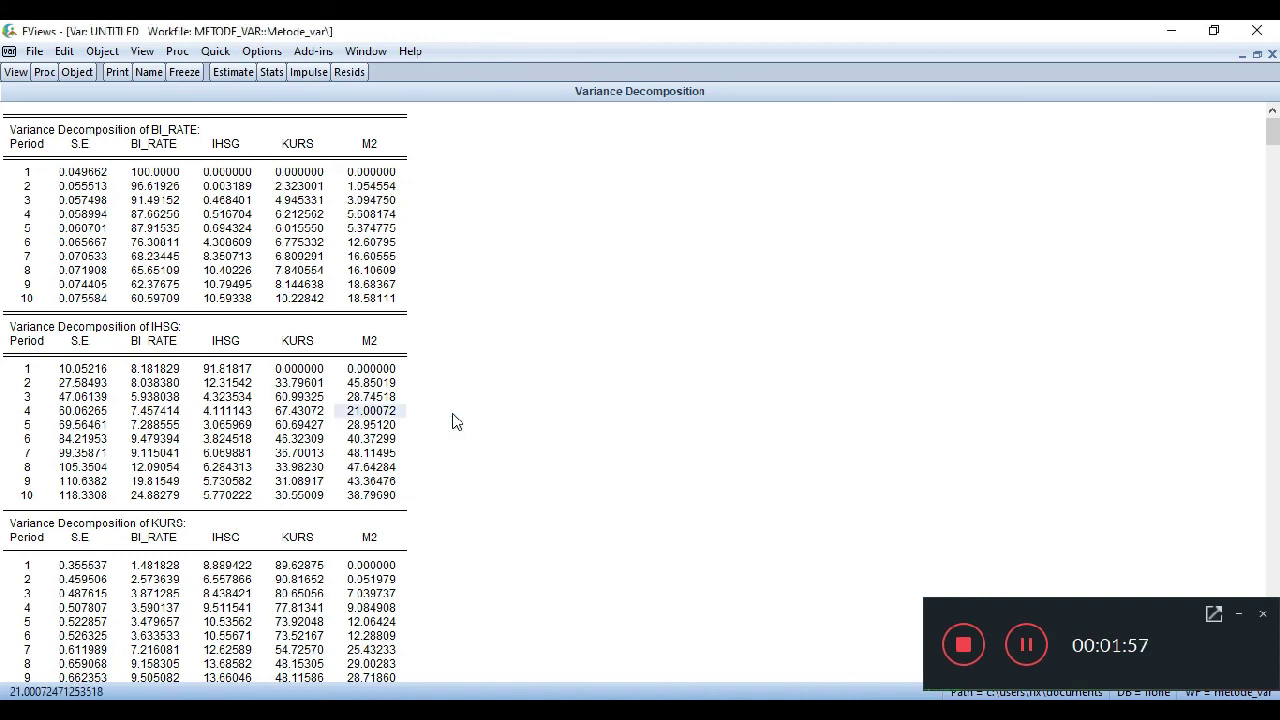
left_click_drag(1272, 132, 1274, 665)
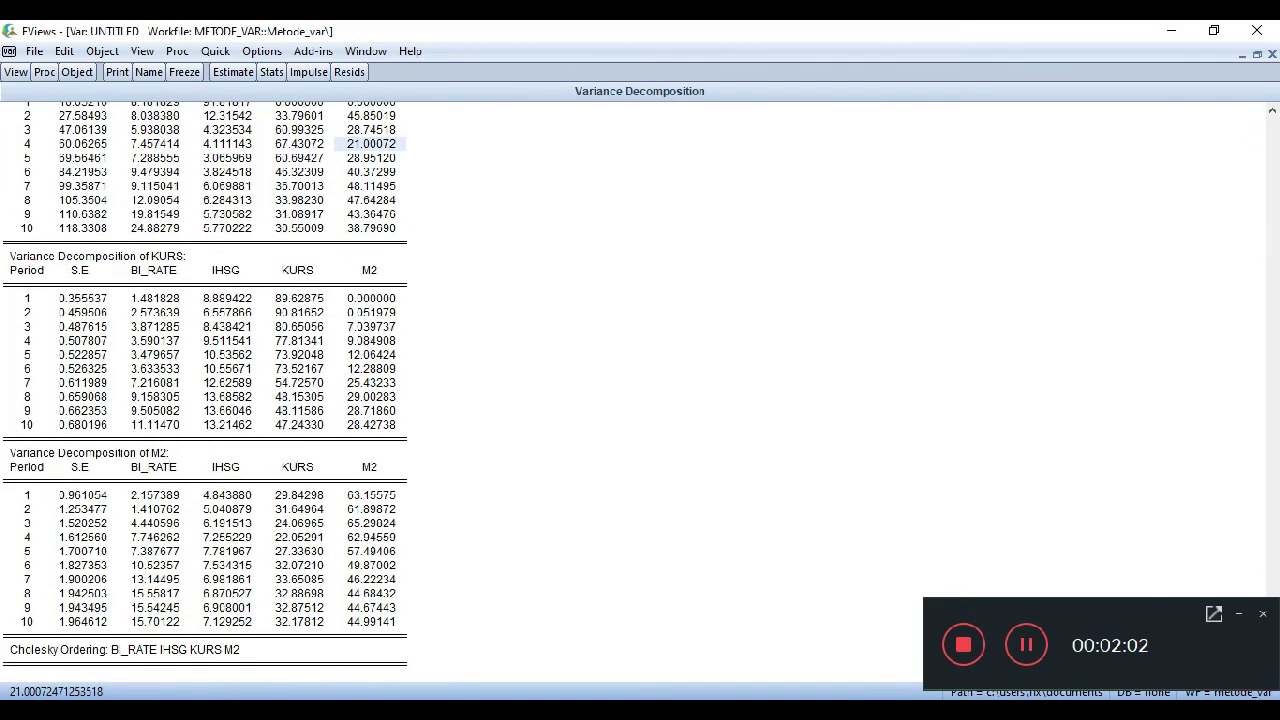
left_click(963, 645)
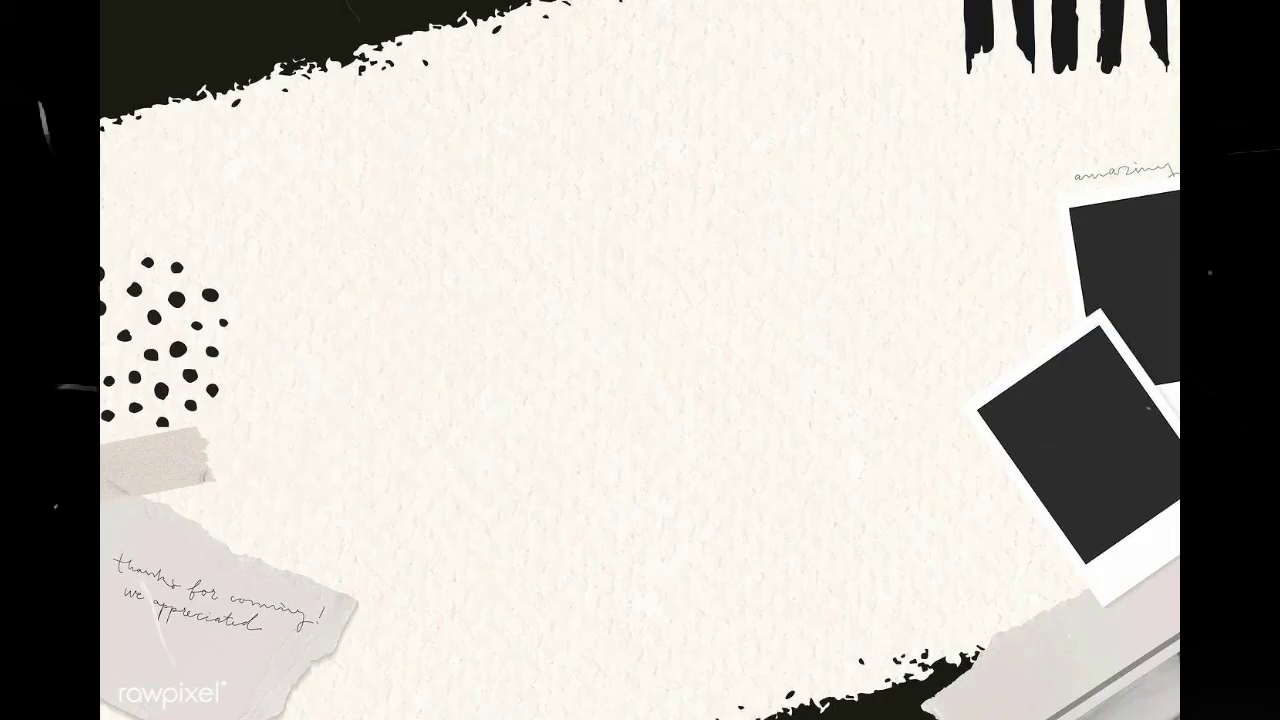